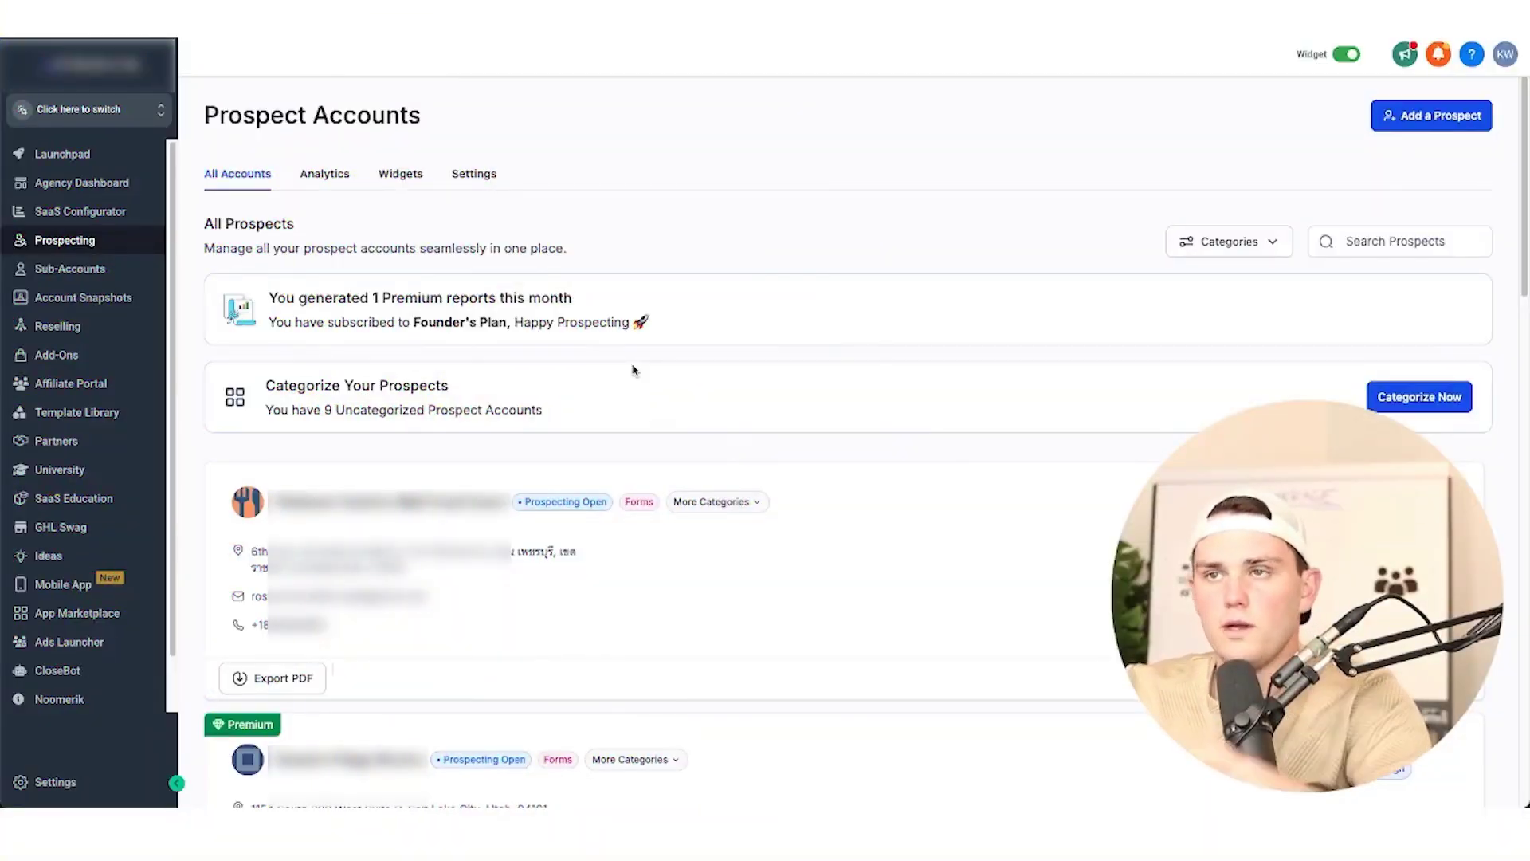
# - Open the premium prospect's account and show its Marketing Audit Report
pyautogui.scroll(-5, 634, 369)
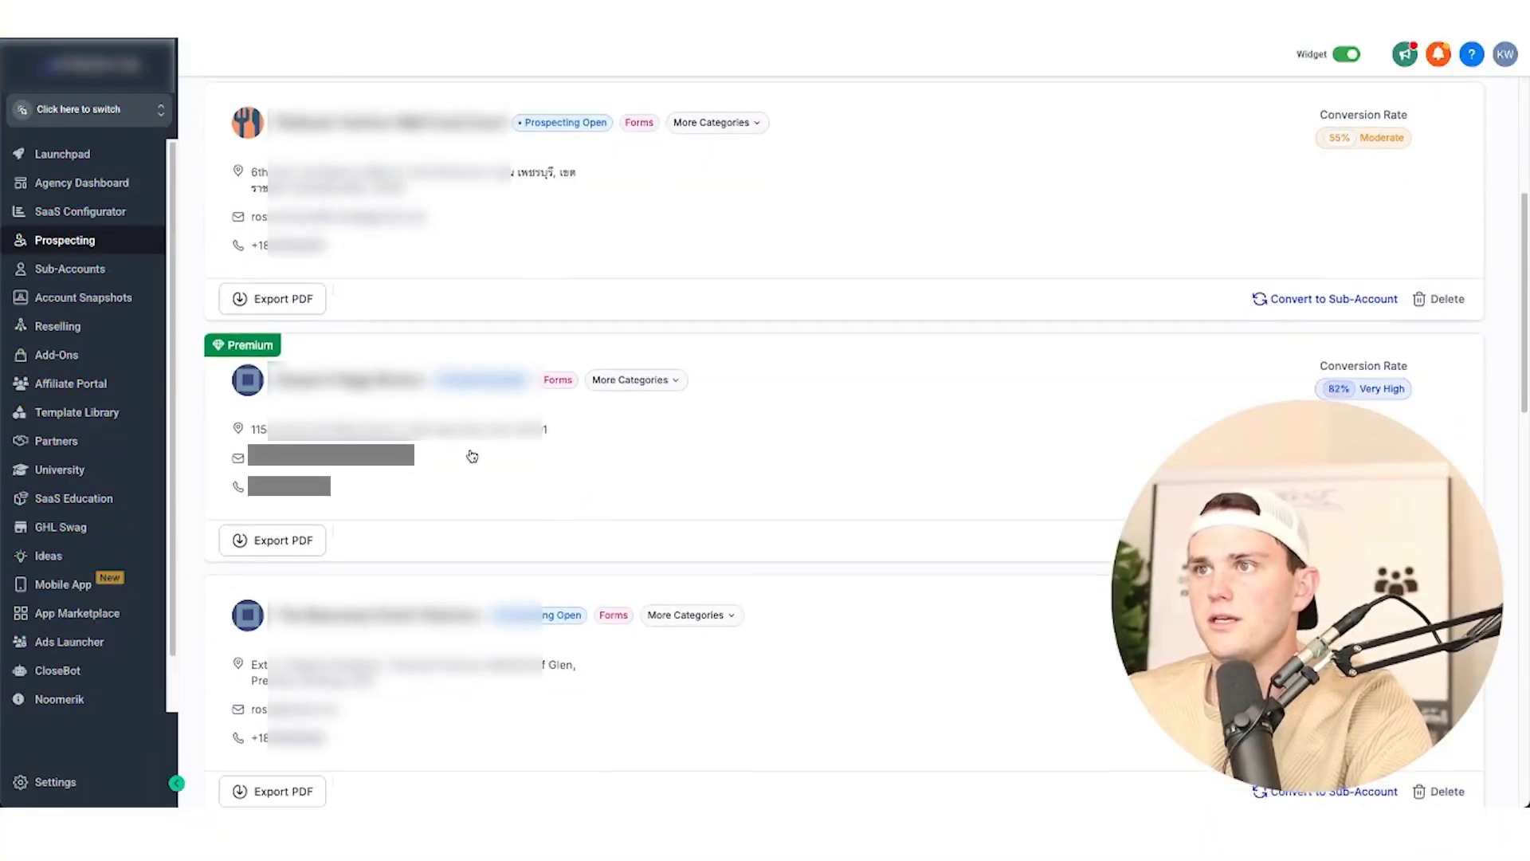
pyautogui.click(745, 311)
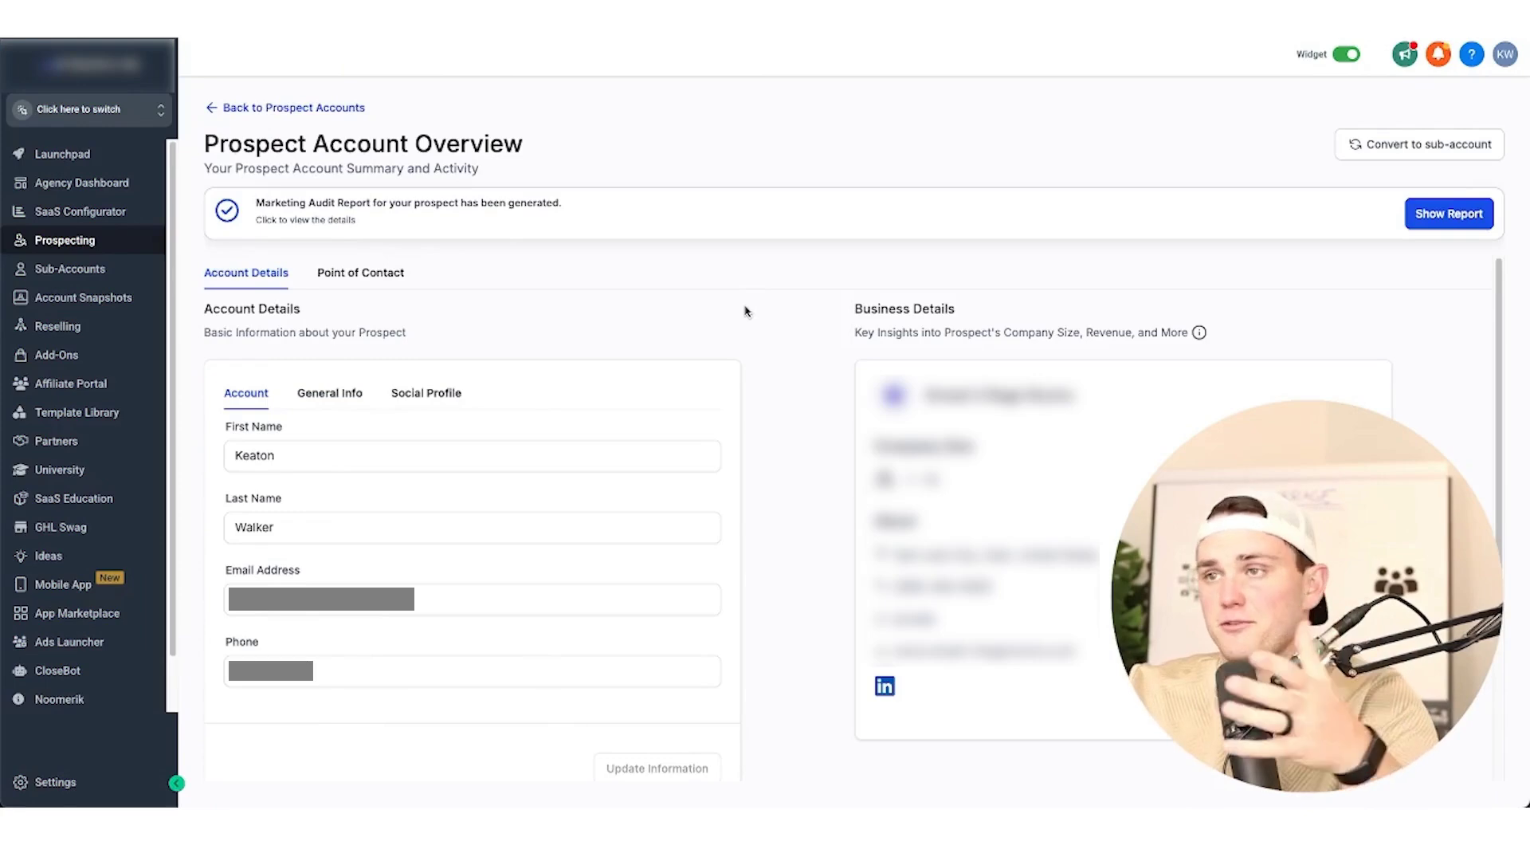
pyautogui.click(1424, 216)
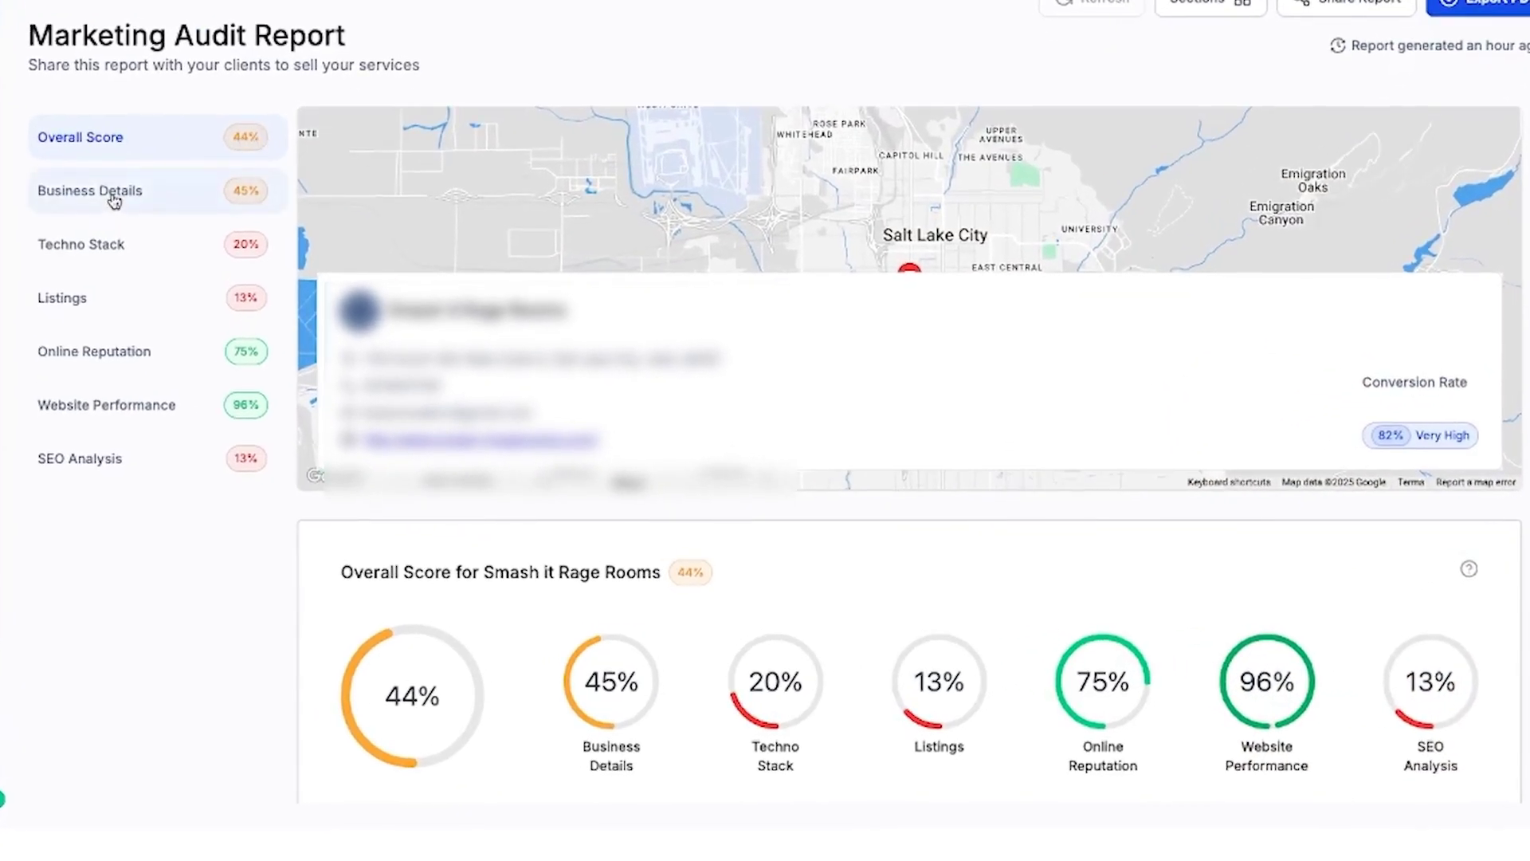
# - Review Business Details, Techno Stack and the Googleplaces, Yelp and Mapquest listing addresses
pyautogui.click(114, 200)
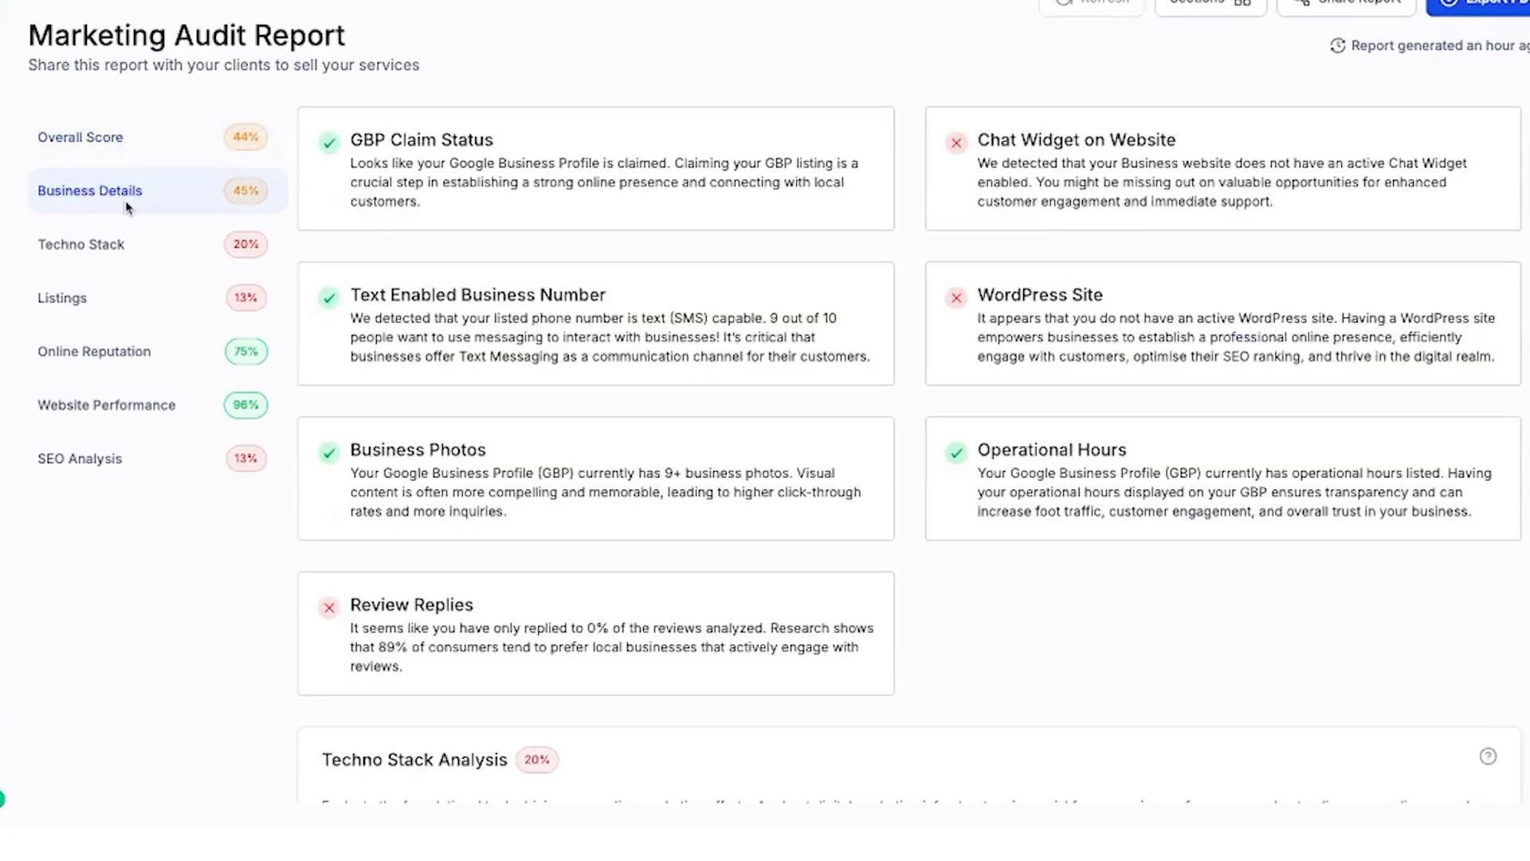
pyautogui.click(126, 261)
pyautogui.click(112, 295)
pyautogui.scroll(-15, 719, 408)
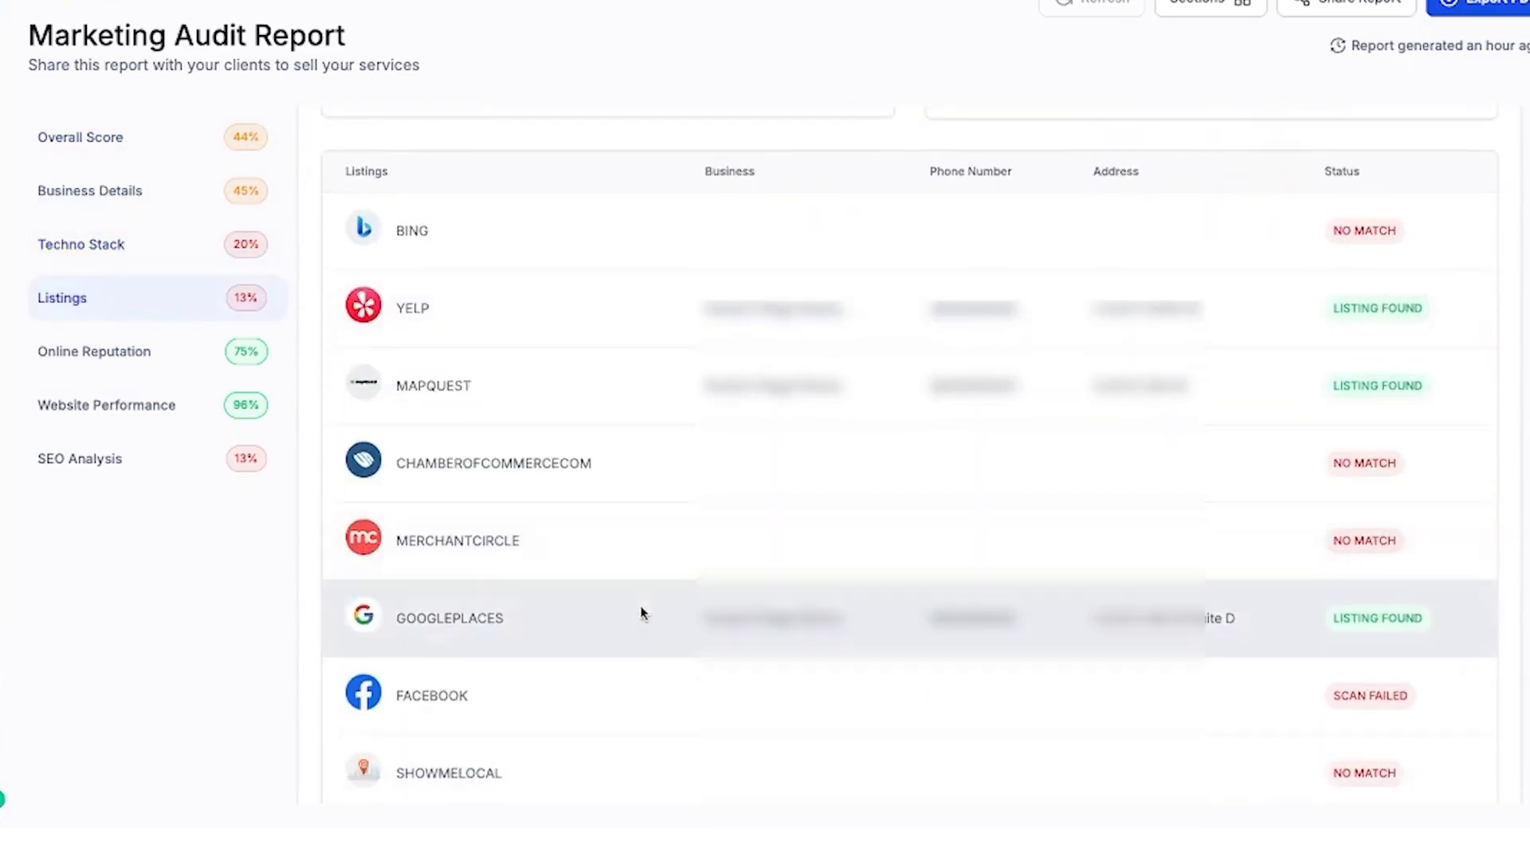
pyautogui.scroll(15, 695, 451)
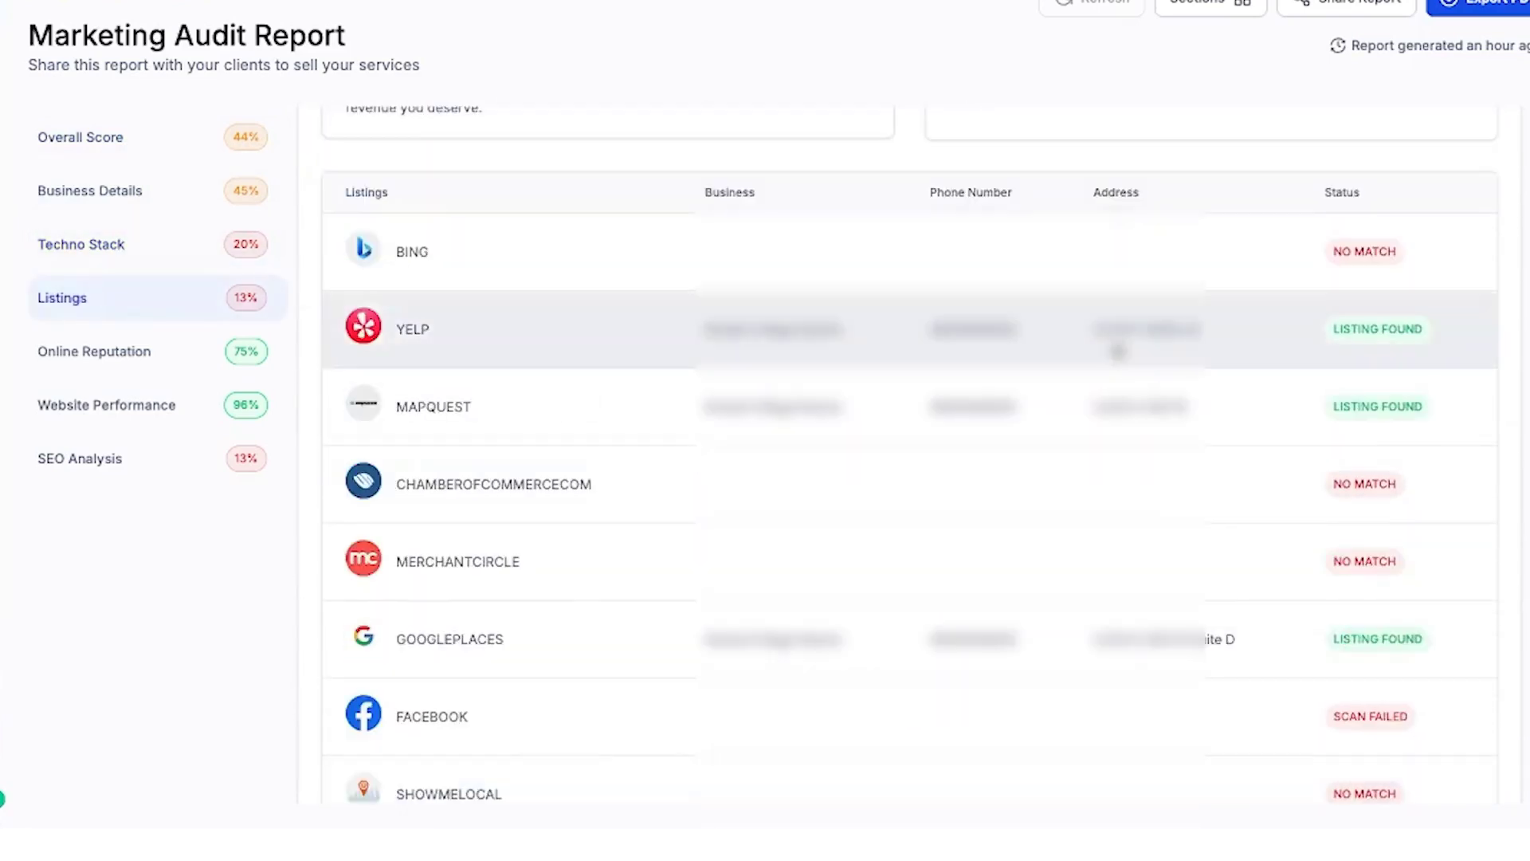
pyautogui.moveTo(1094, 638); pyautogui.dragTo(1310, 646)
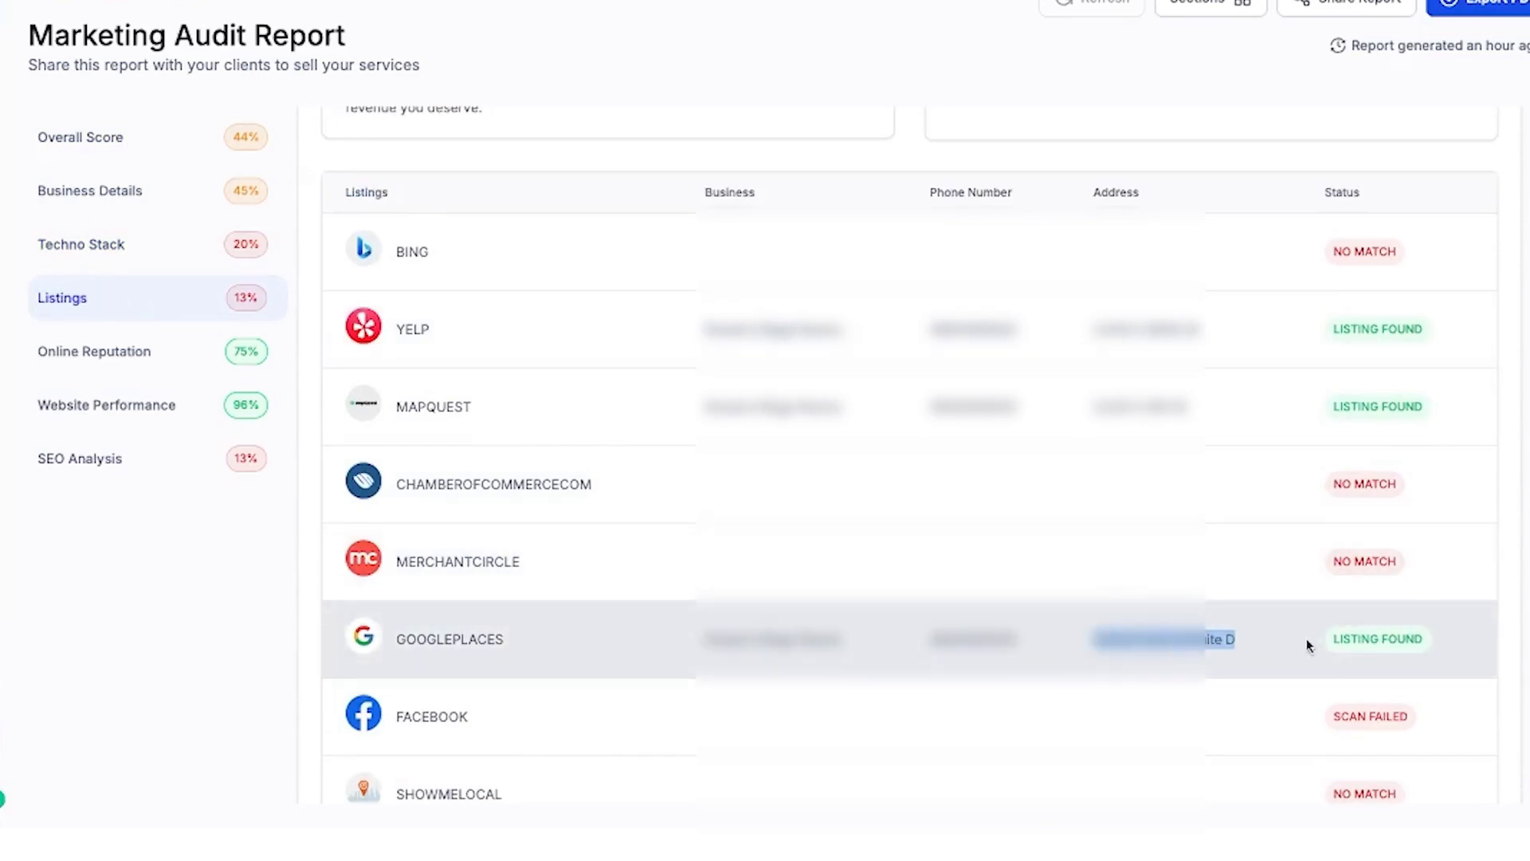
pyautogui.tripleClick(1147, 329)
pyautogui.tripleClick(1099, 407)
# - Check the Online Reputation, Website Performance and SEO Analysis (13%) sections
pyautogui.click(180, 365)
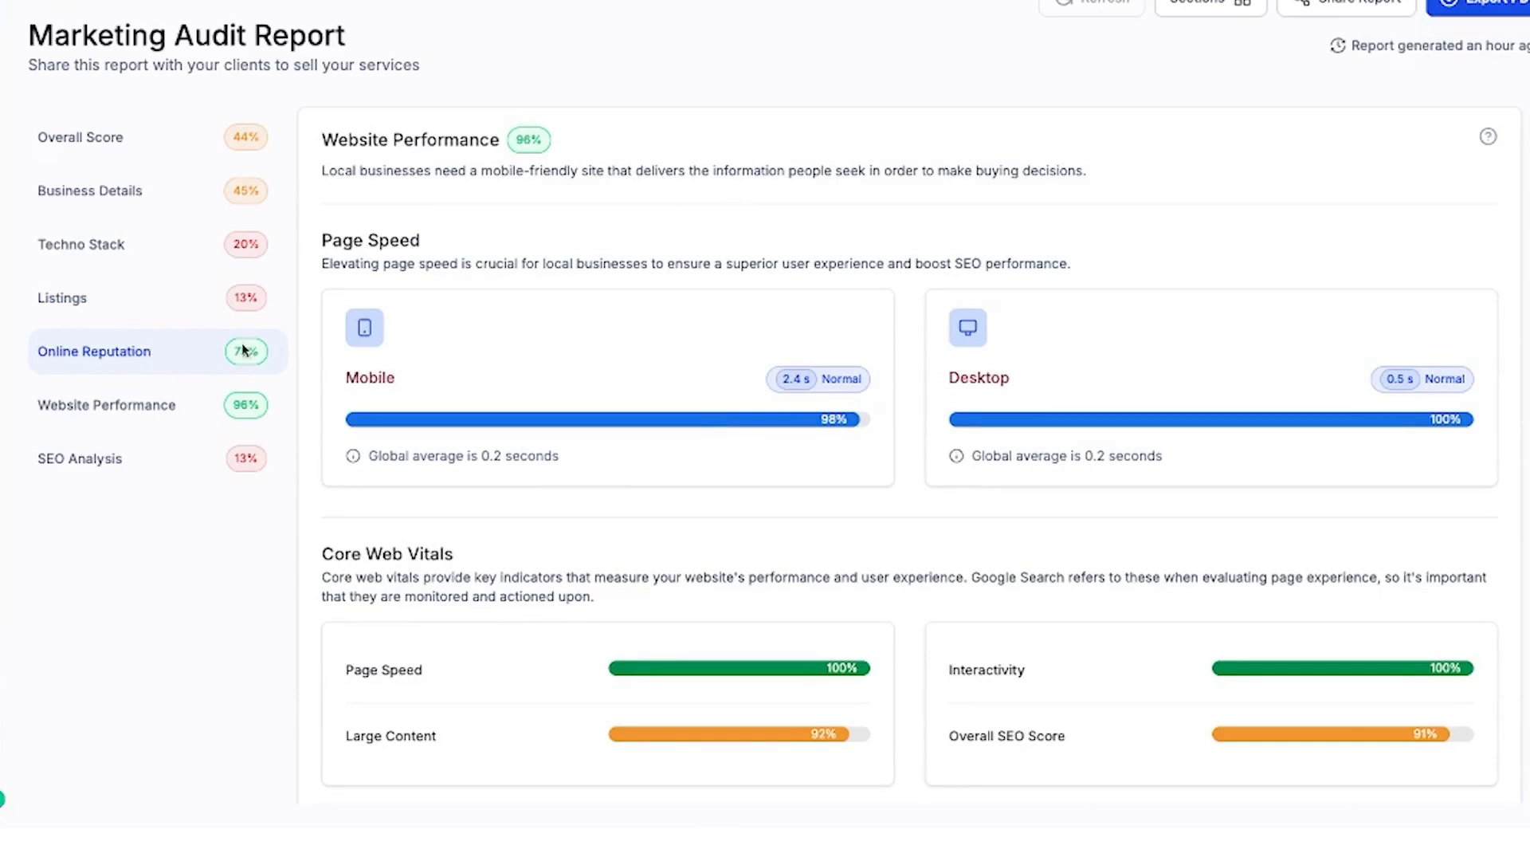
pyautogui.click(119, 412)
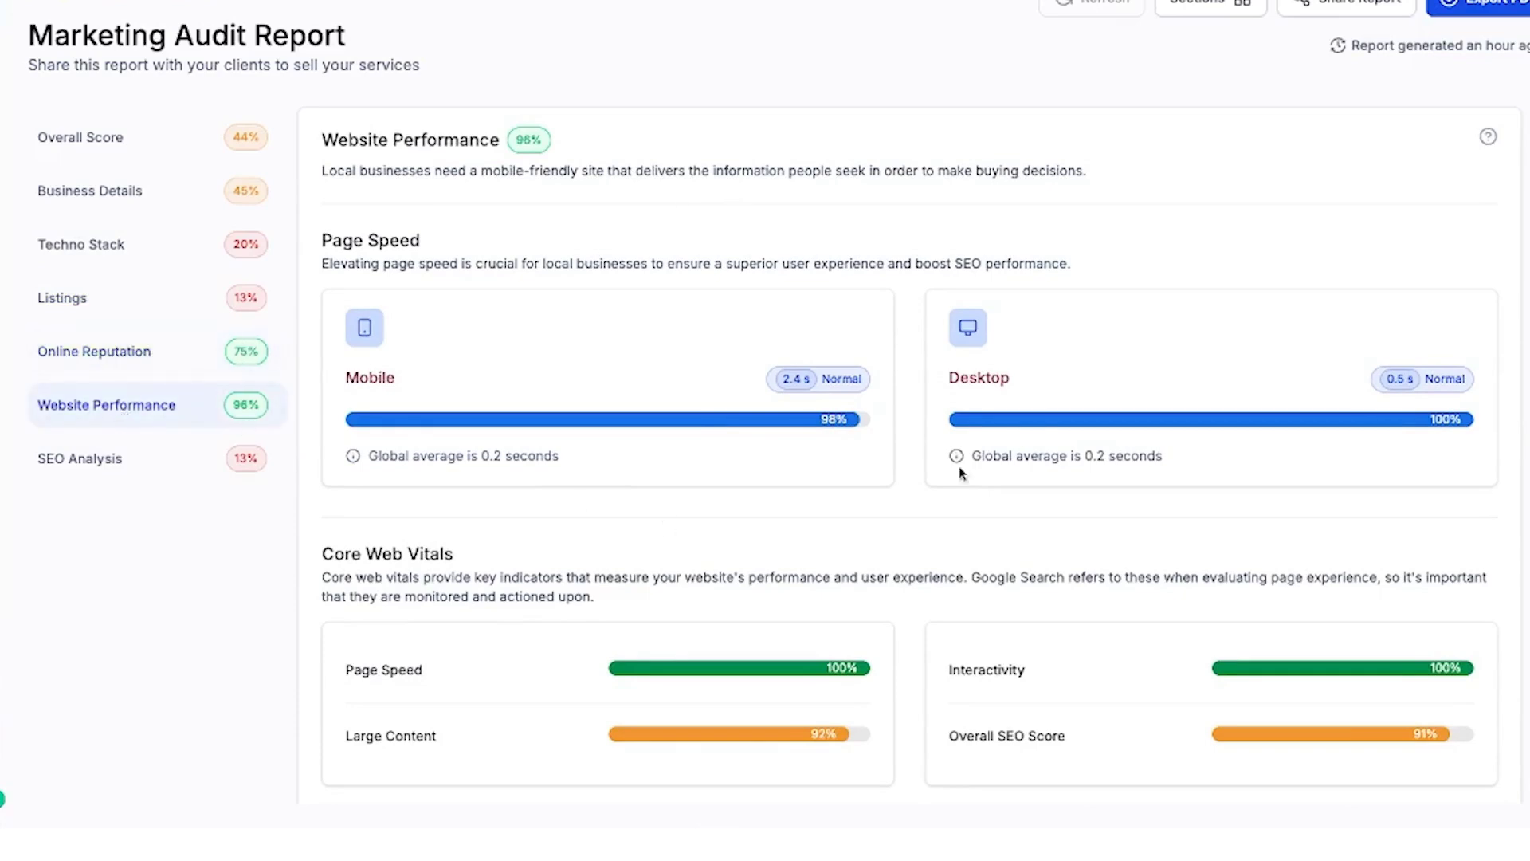
pyautogui.tripleClick(164, 470)
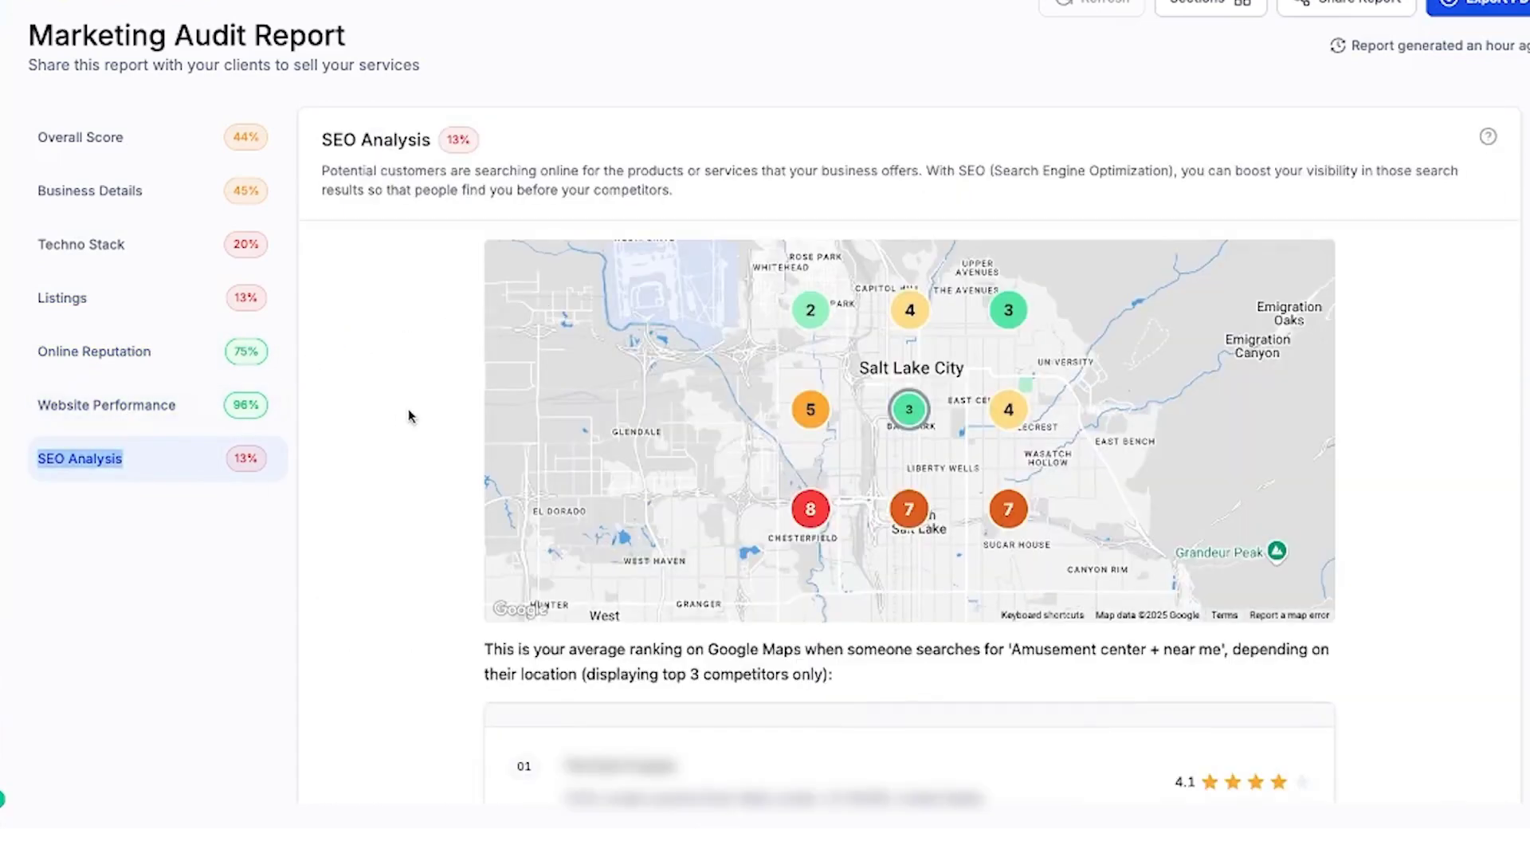
pyautogui.scroll(10, 407, 416)
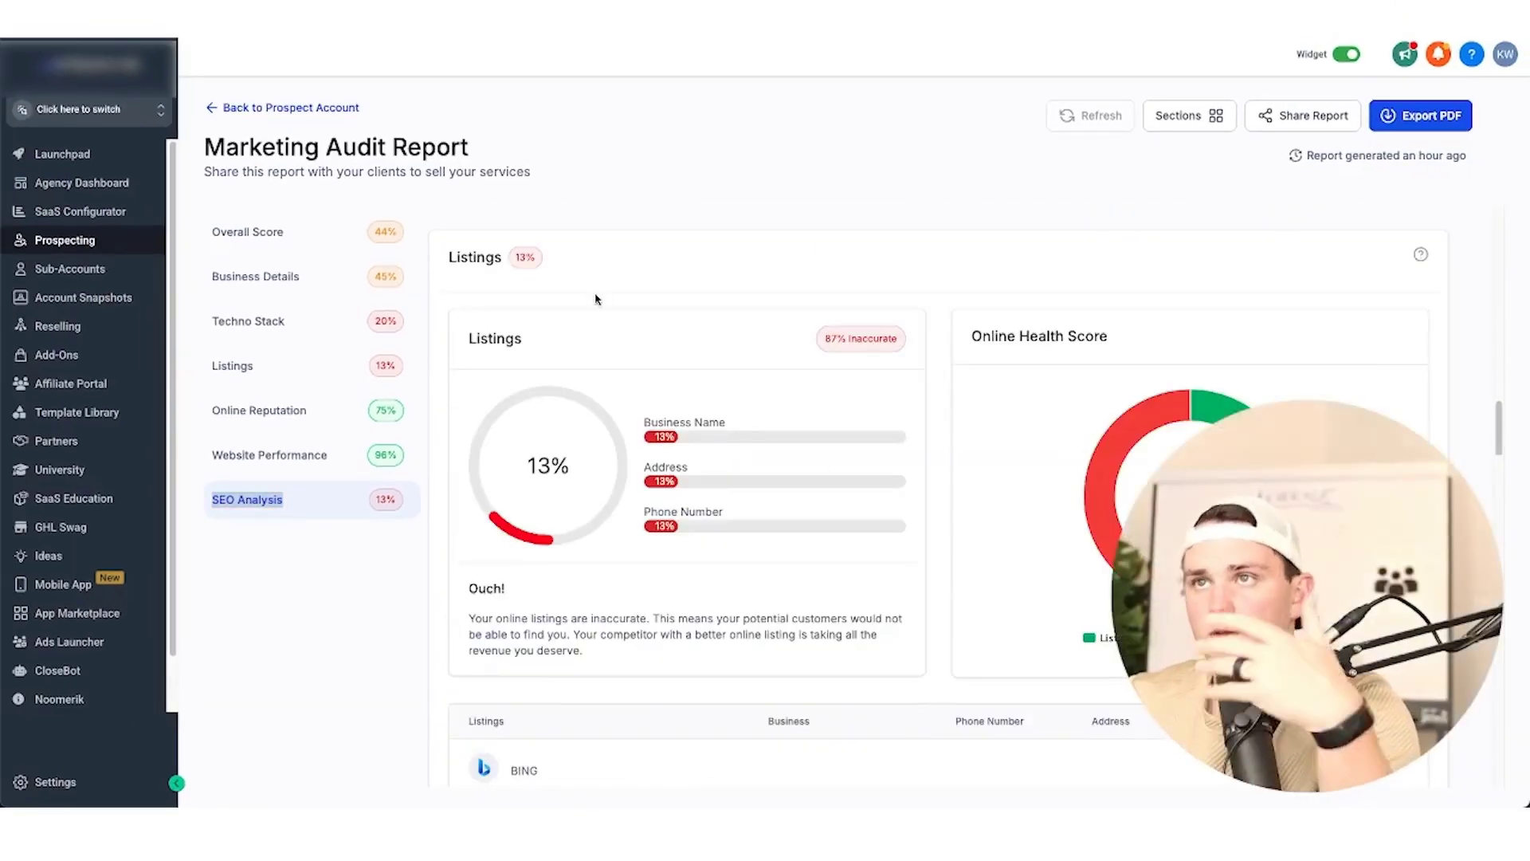
# - Convert the 55% Moderate prospect to a sub-account and confirm the new-client message
pyautogui.scroll(5, 606, 290)
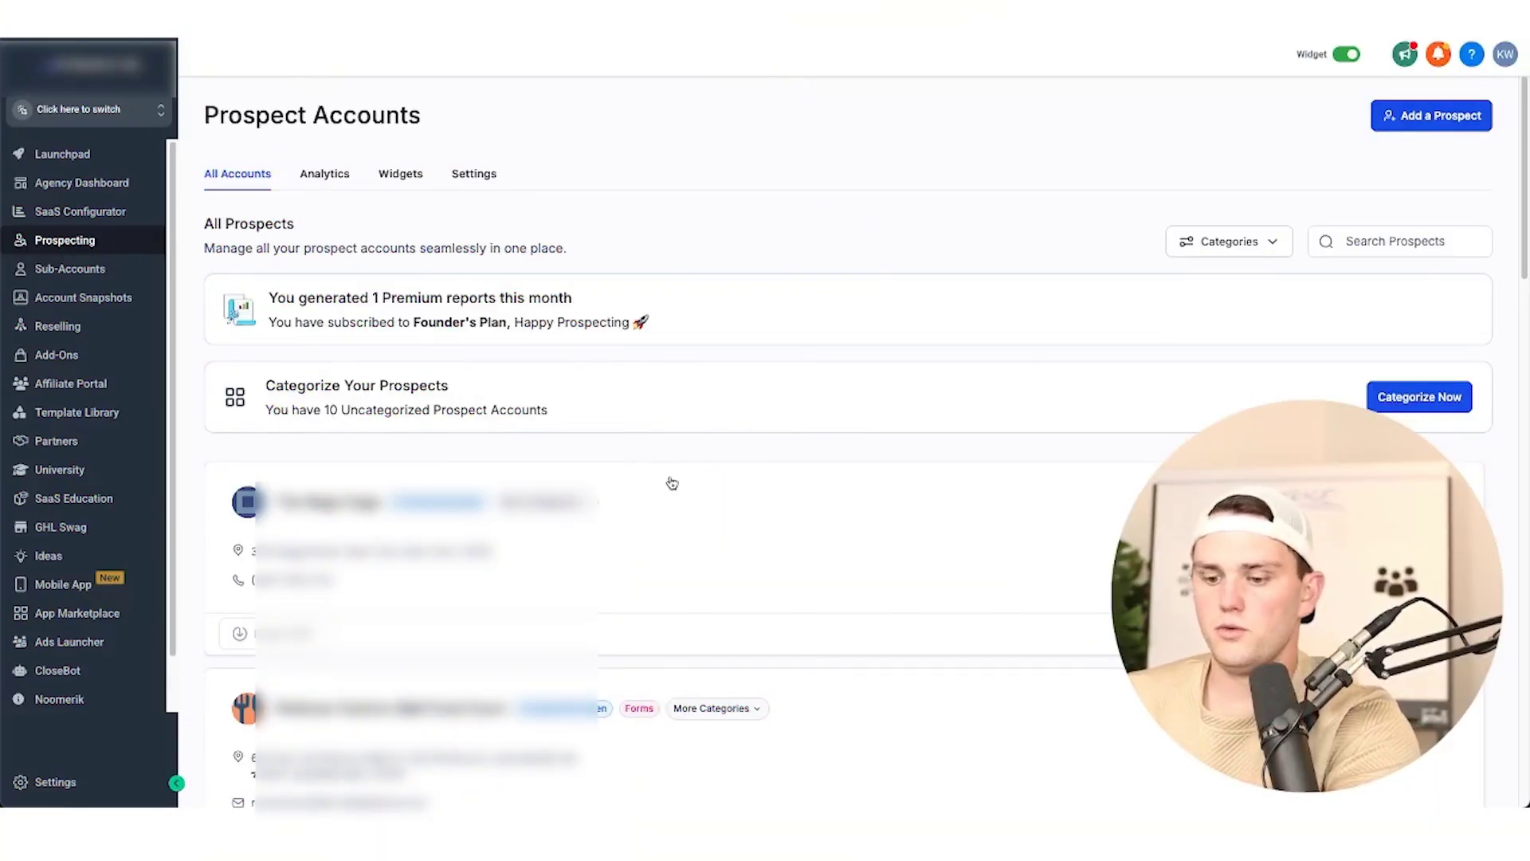
pyautogui.scroll(-1, 864, 446)
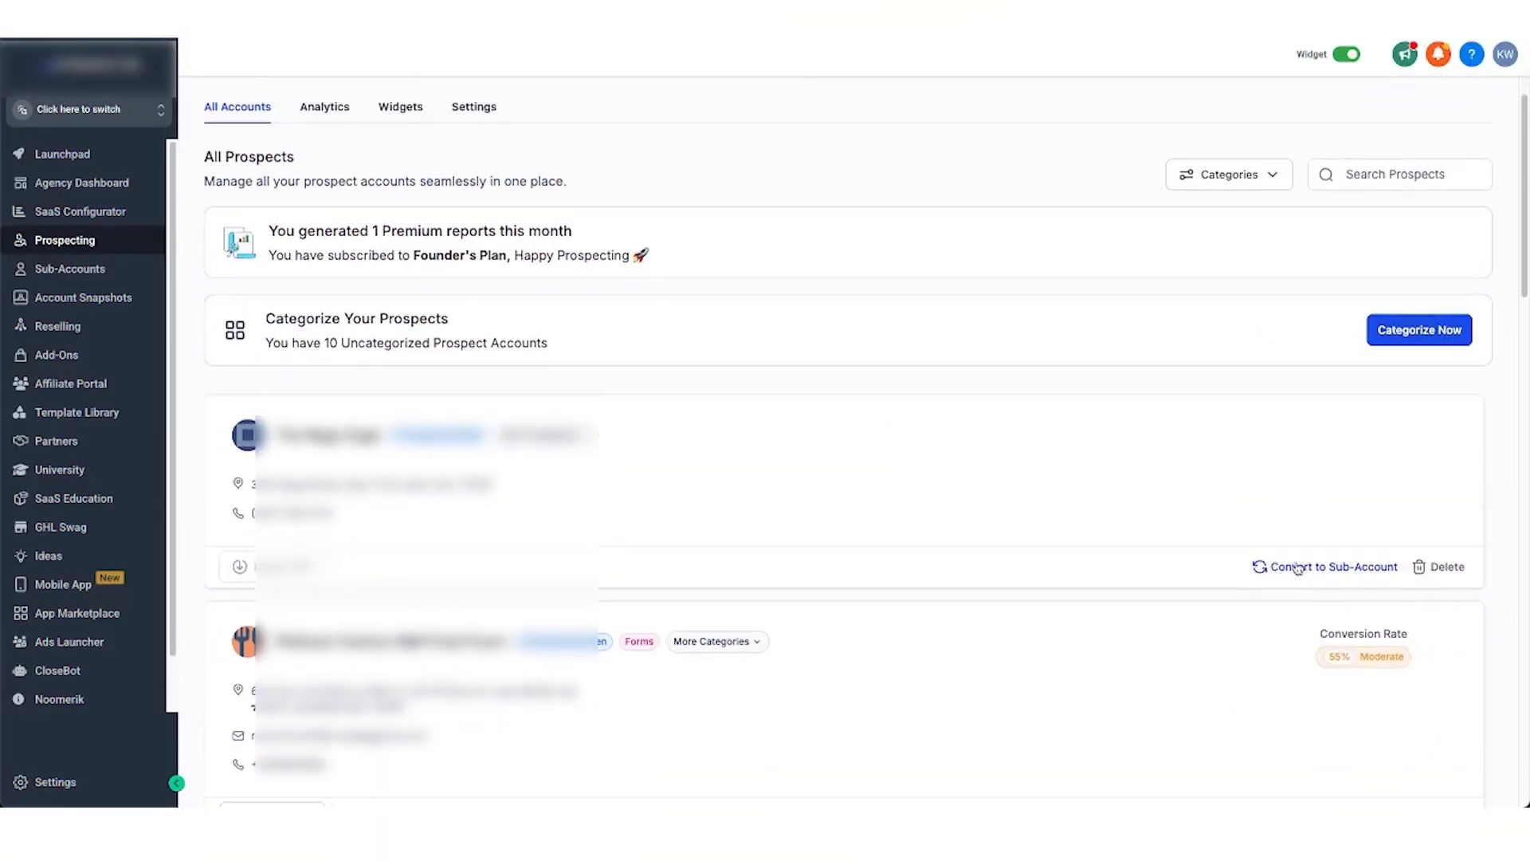
pyautogui.scroll(2, 785, 510)
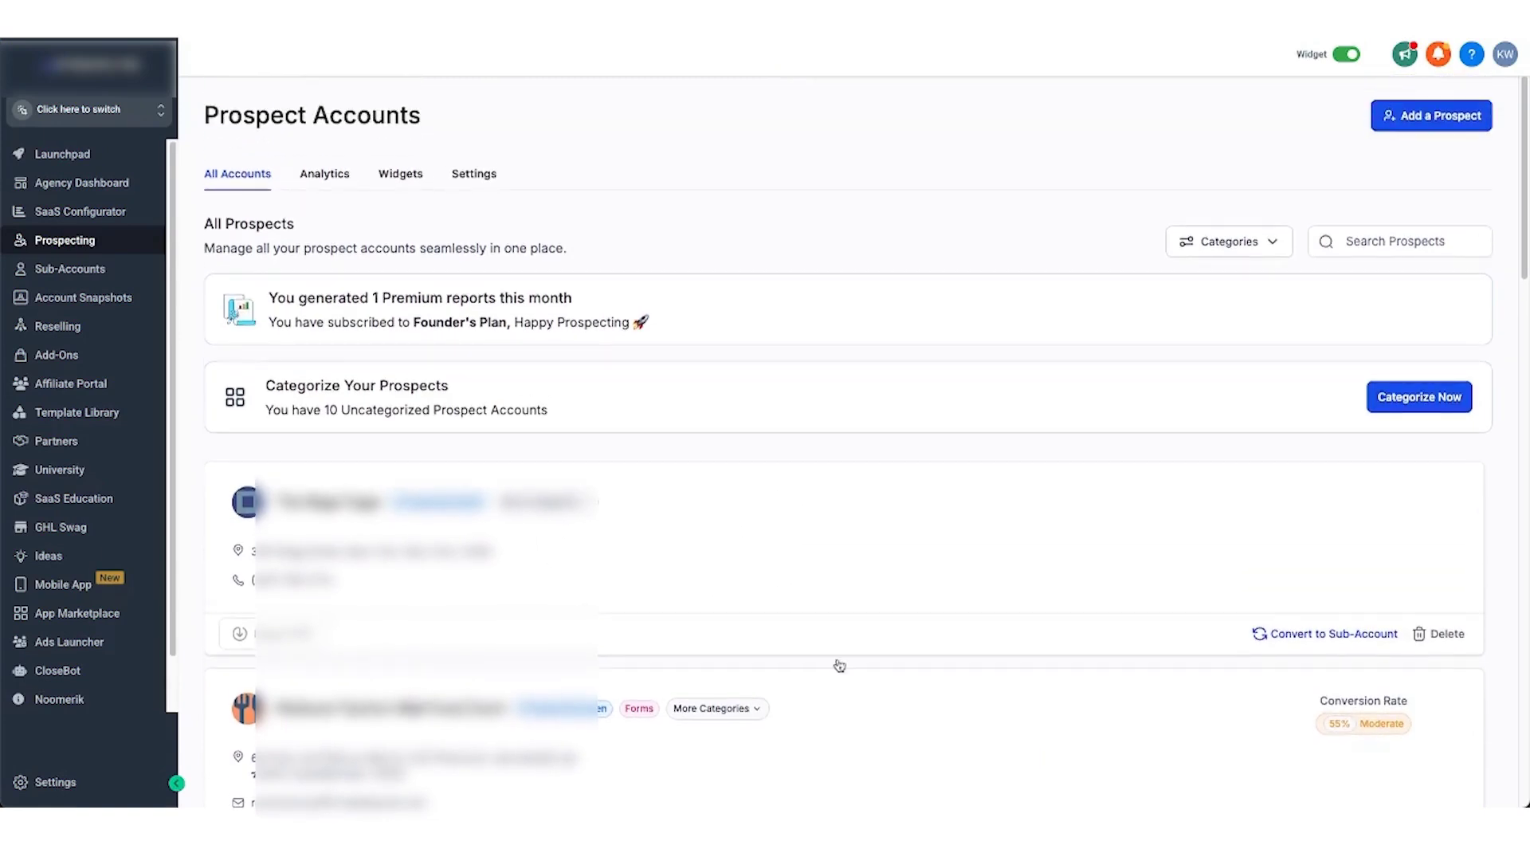
pyautogui.scroll(-6, 920, 701)
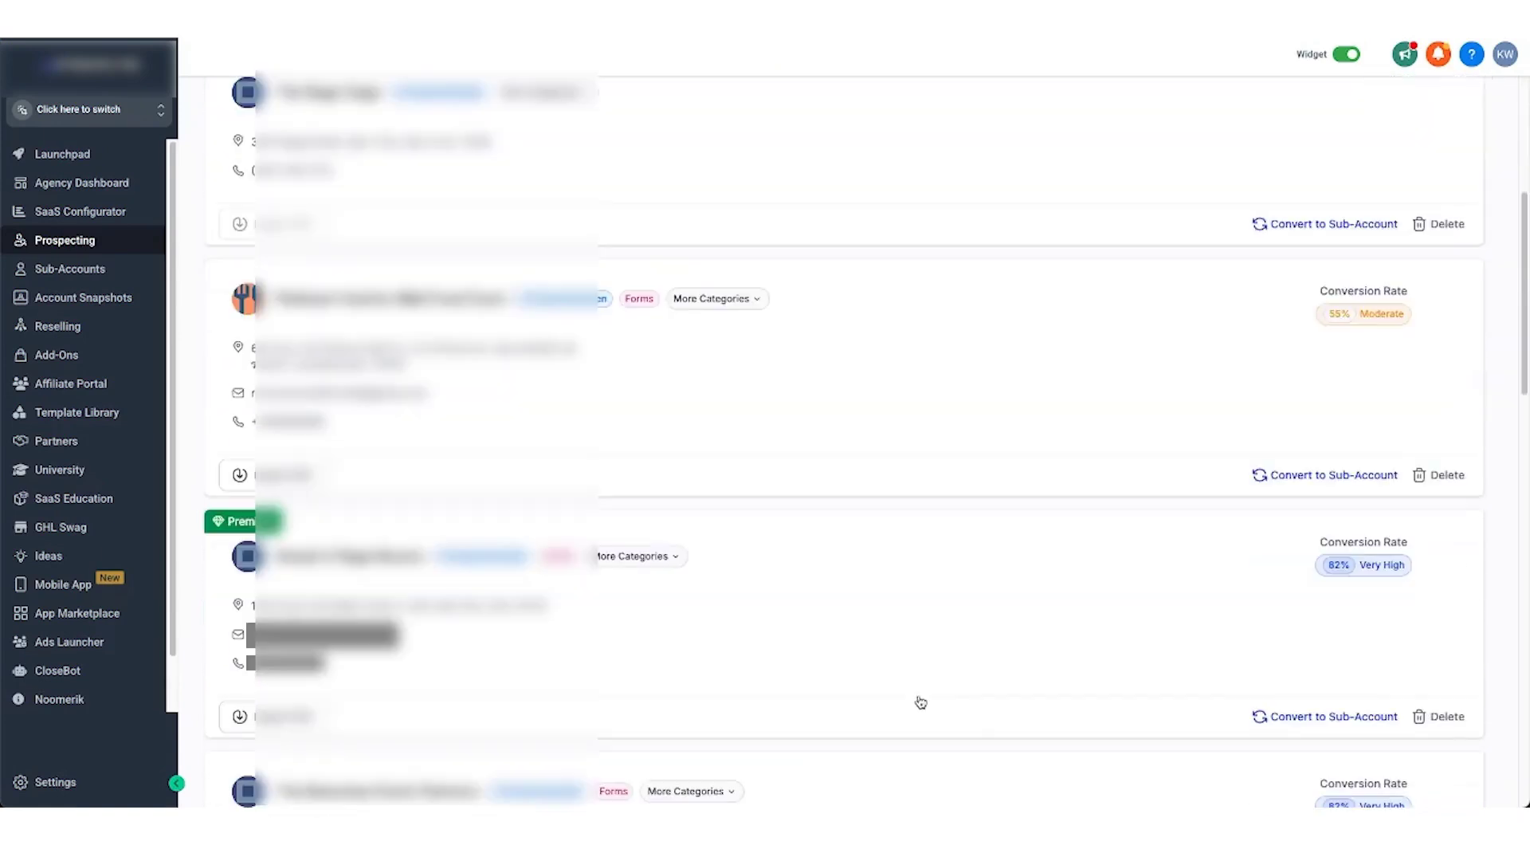
pyautogui.click(1299, 477)
pyautogui.click(1072, 625)
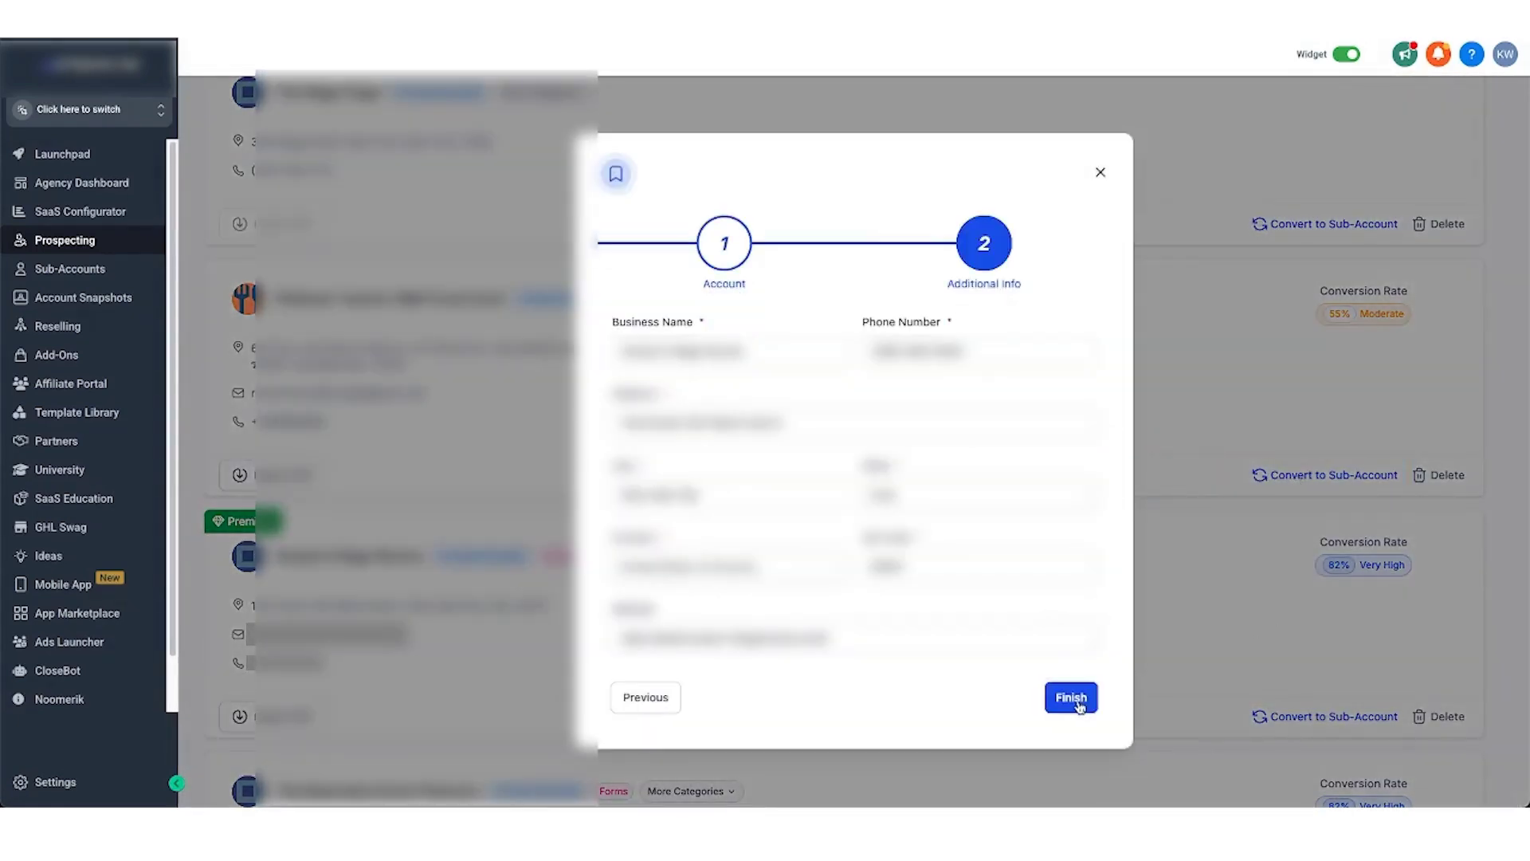
pyautogui.click(1078, 706)
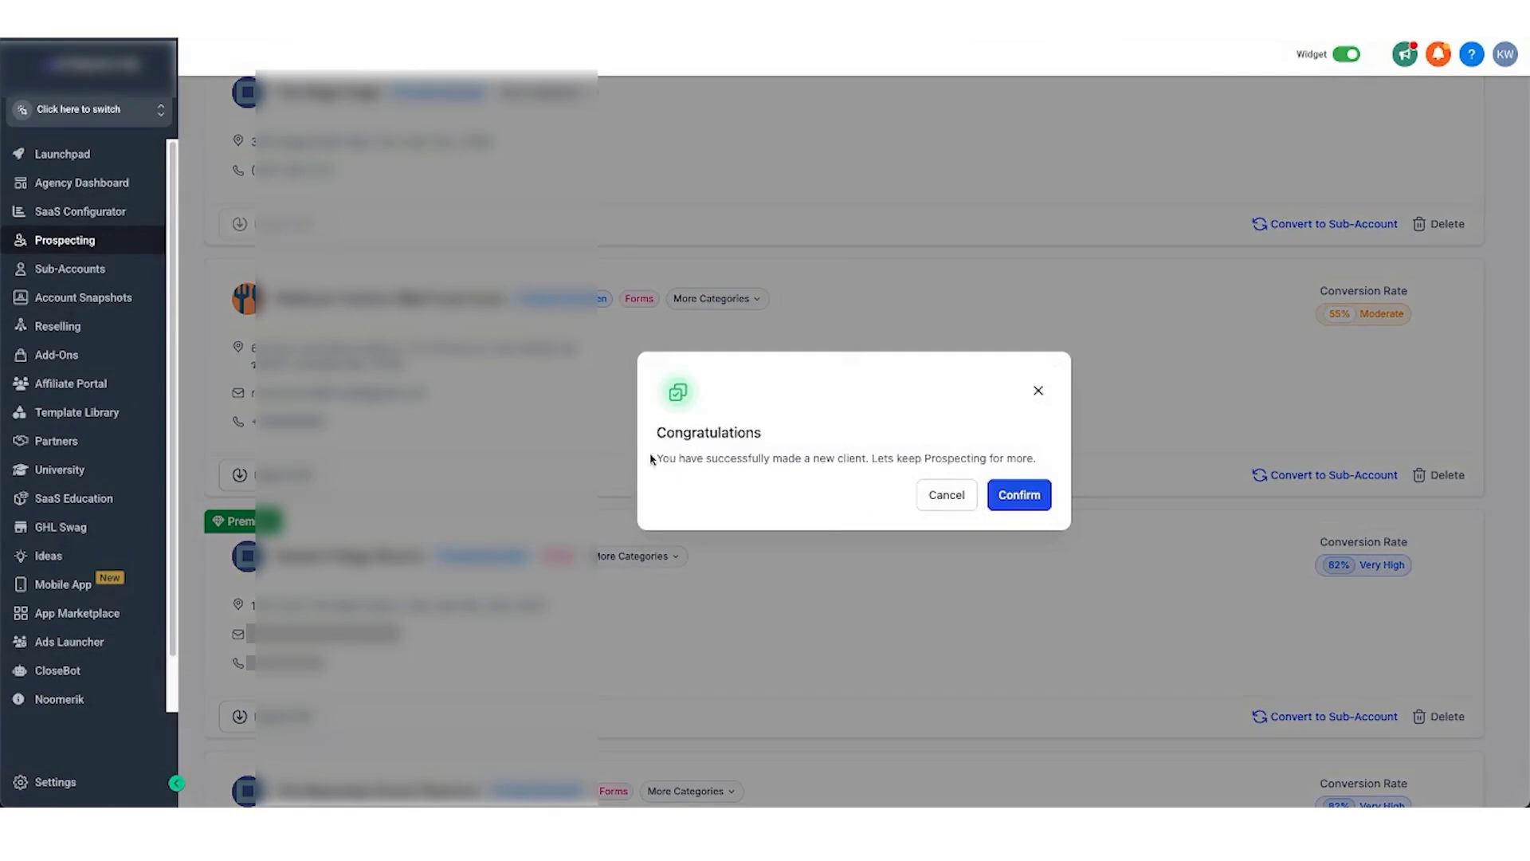
pyautogui.moveTo(651, 460); pyautogui.dragTo(1026, 464)
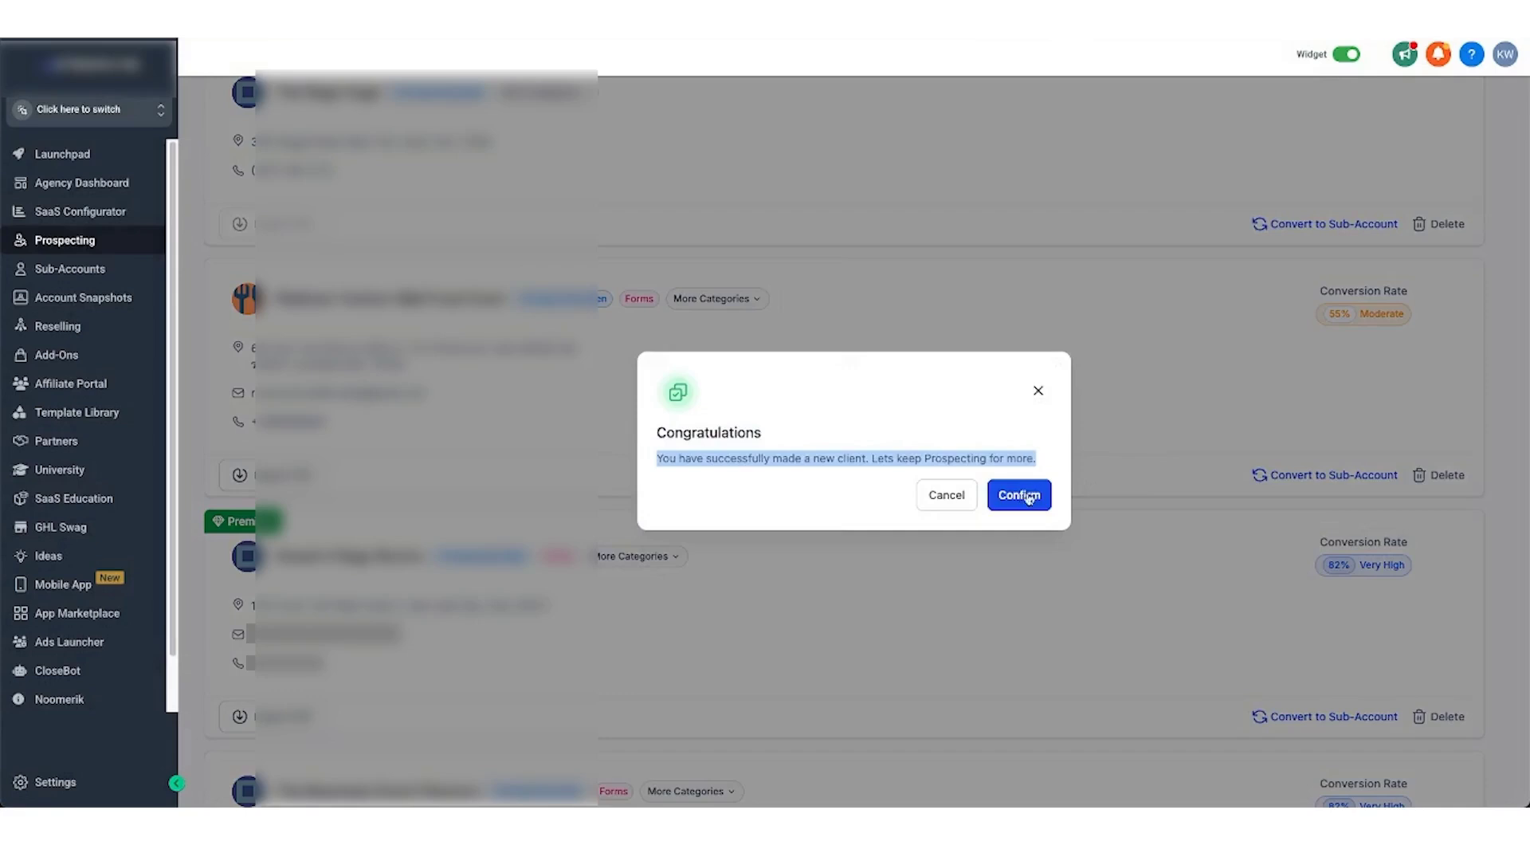
pyautogui.click(1020, 495)
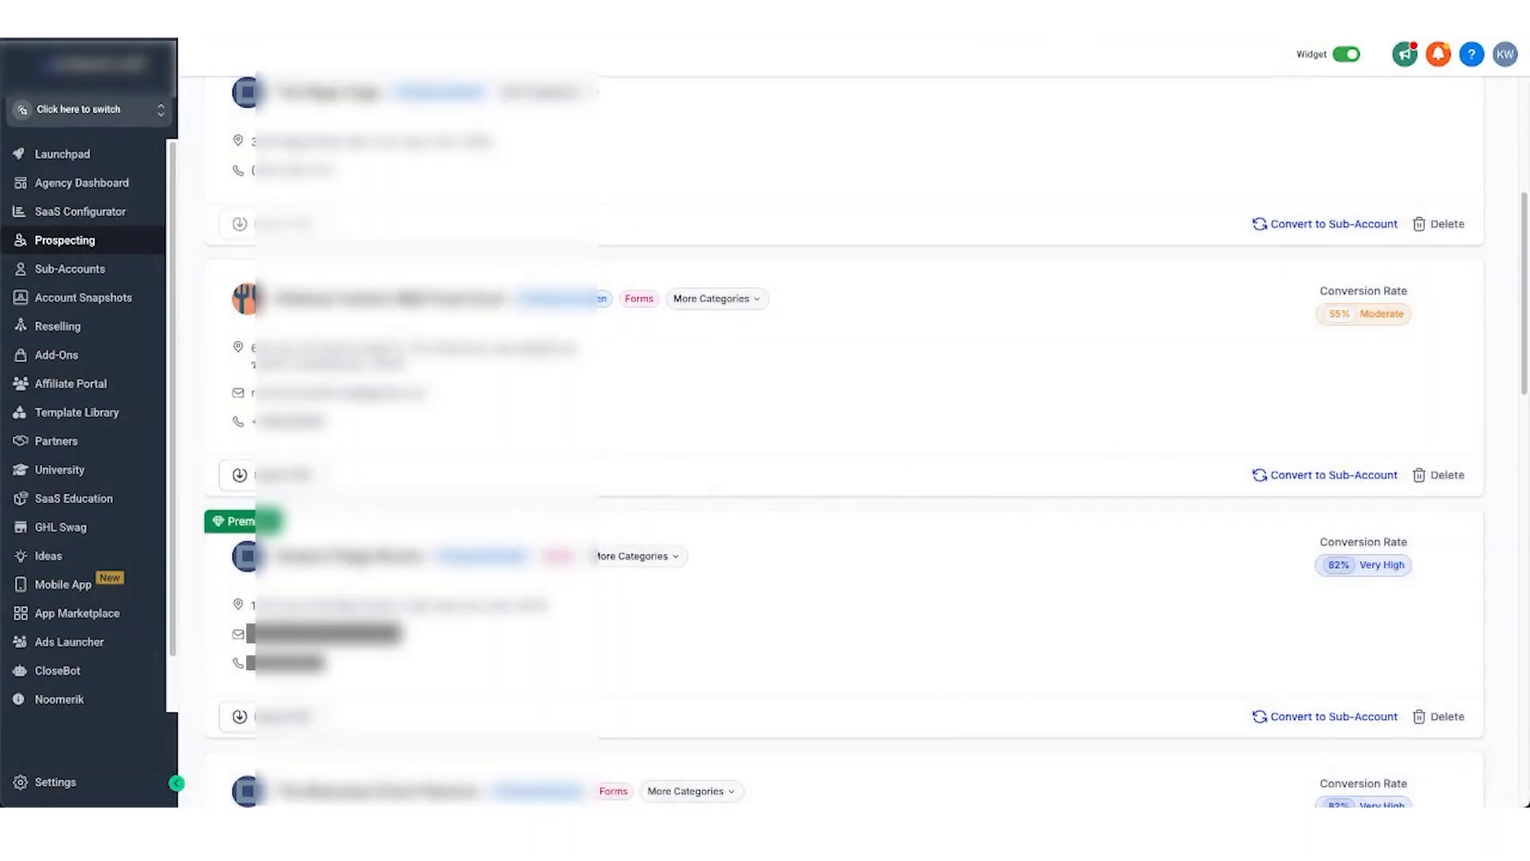
# - Search the account switcher for 'pizz' and select the single matching account
pyautogui.click(89, 110)
pyautogui.write('pizz')
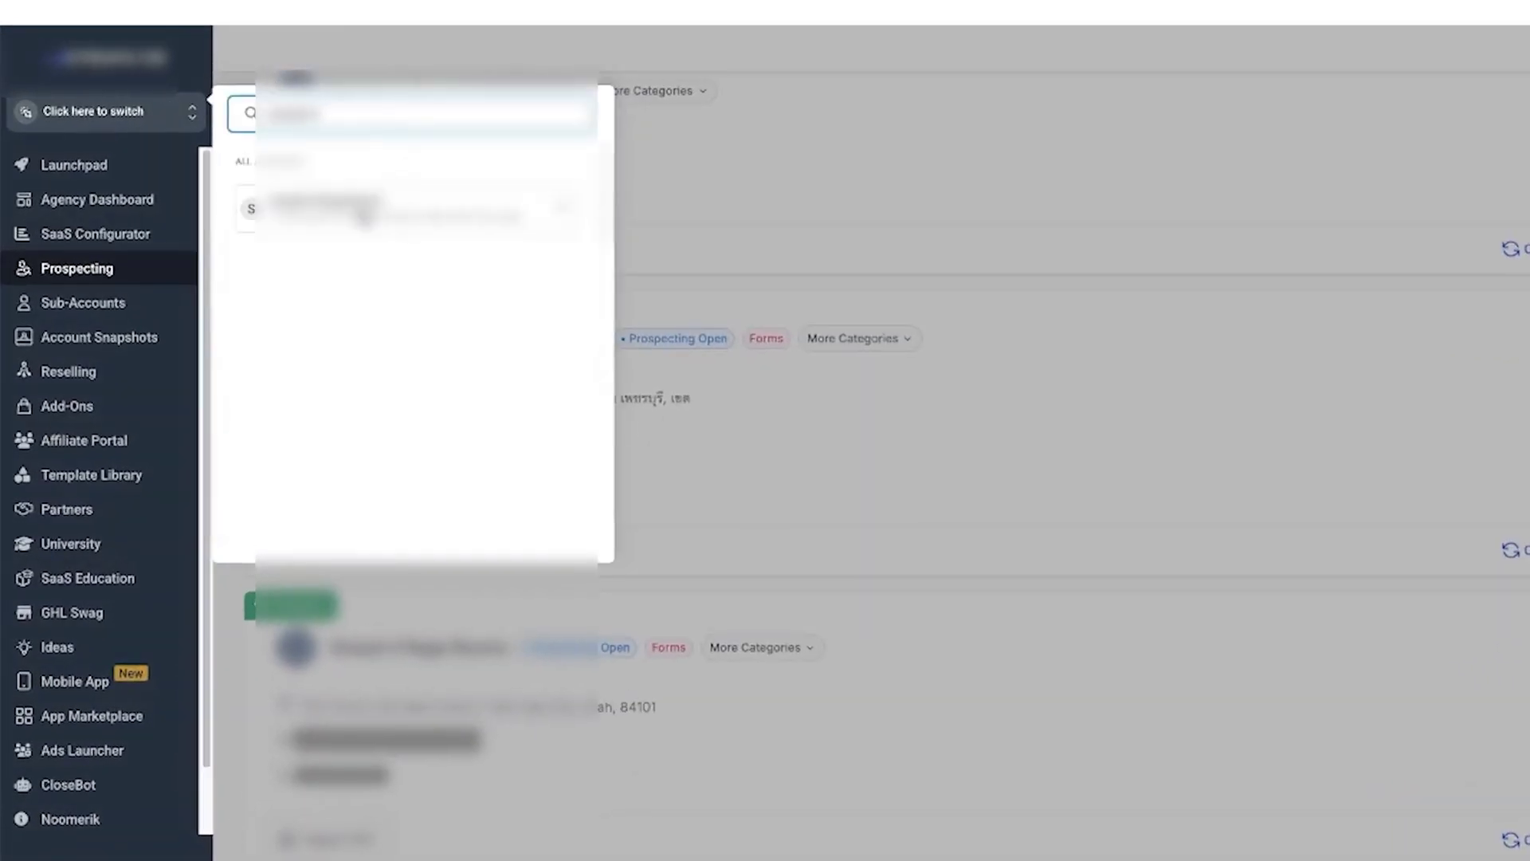
pyautogui.click(403, 212)
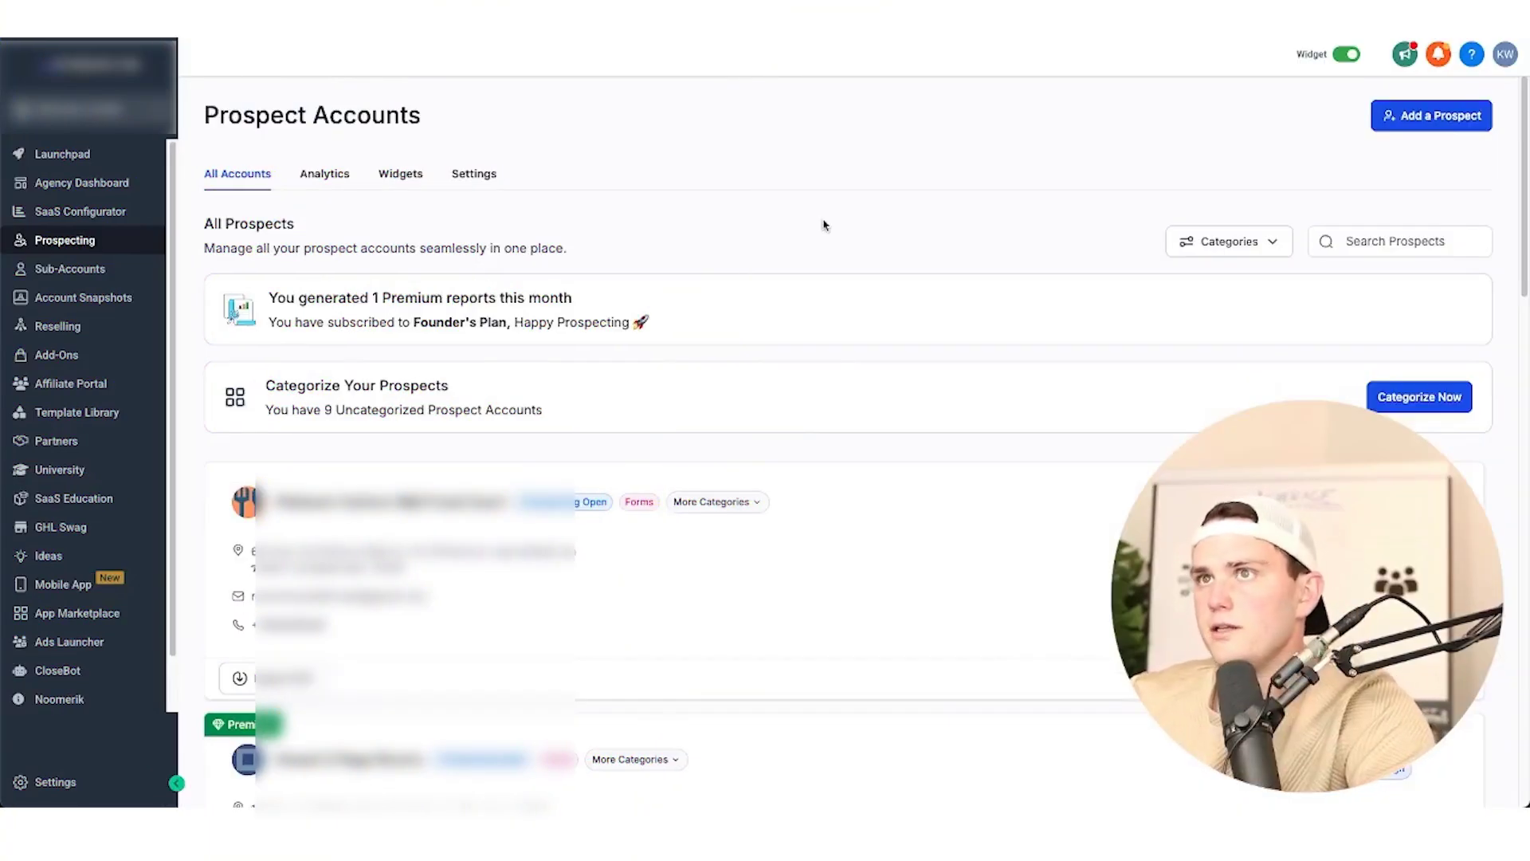
# - Start adding a new prospect and search the map for 'rage room nyc'
pyautogui.click(1405, 119)
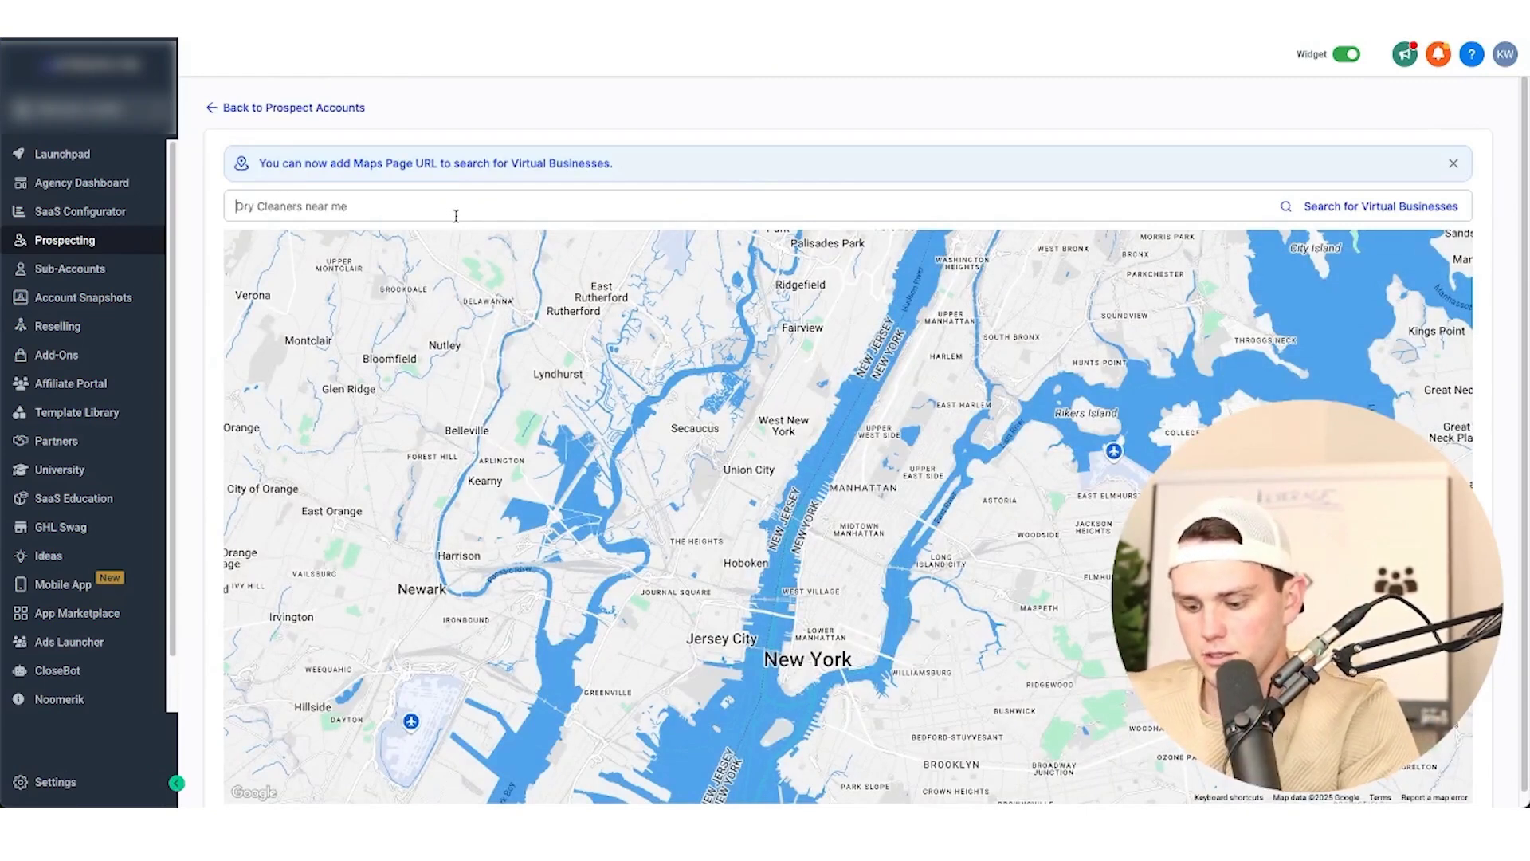
pyautogui.write('rage room nyc')
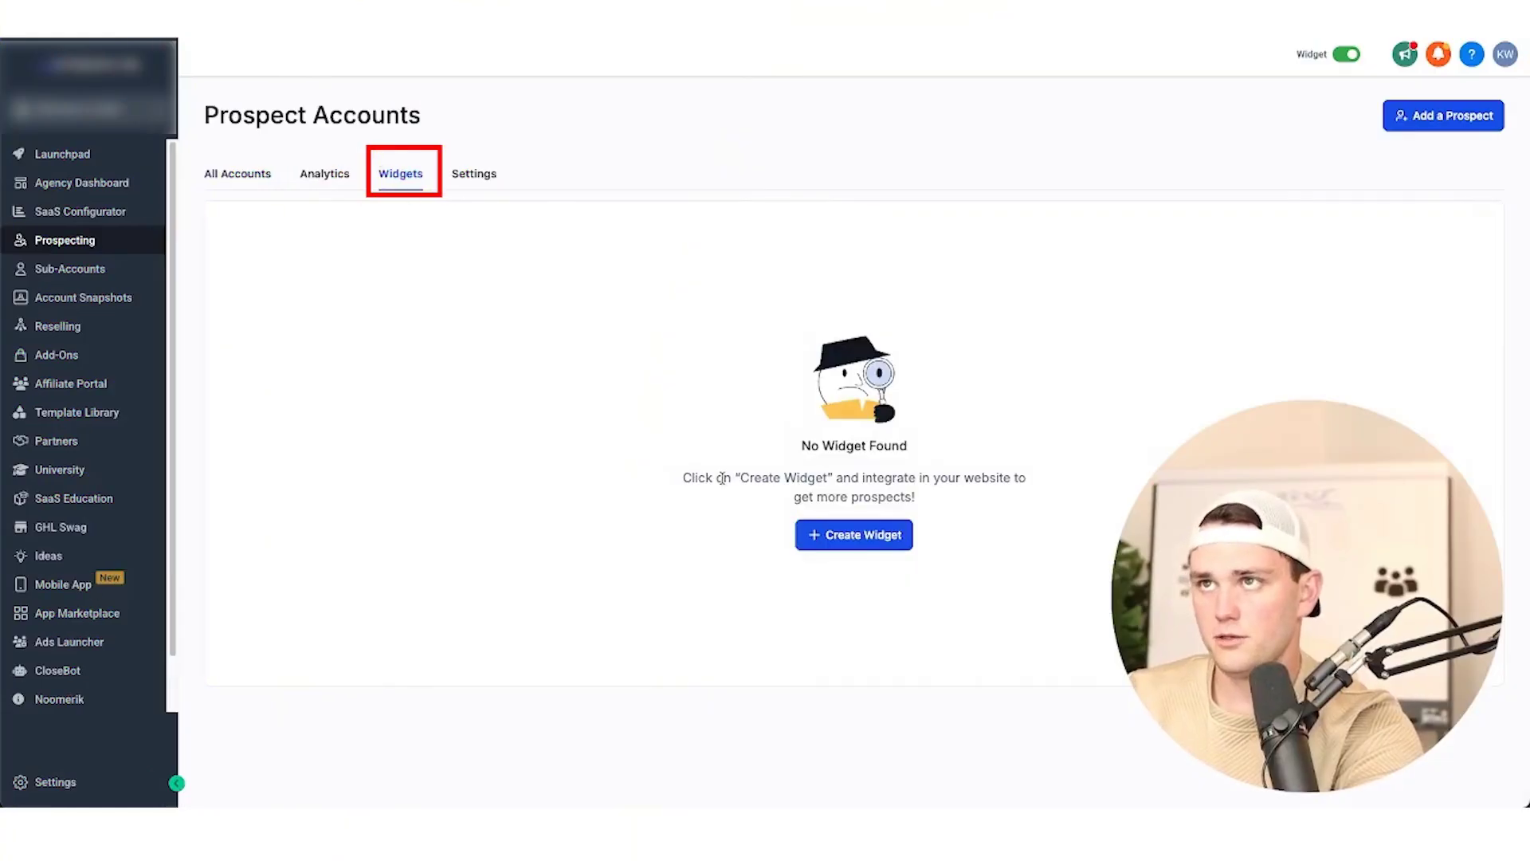
# - Create a new widget and try its name, business, phone and email fields
pyautogui.click(891, 538)
pyautogui.click(642, 281)
pyautogui.click(622, 351)
pyautogui.click(659, 424)
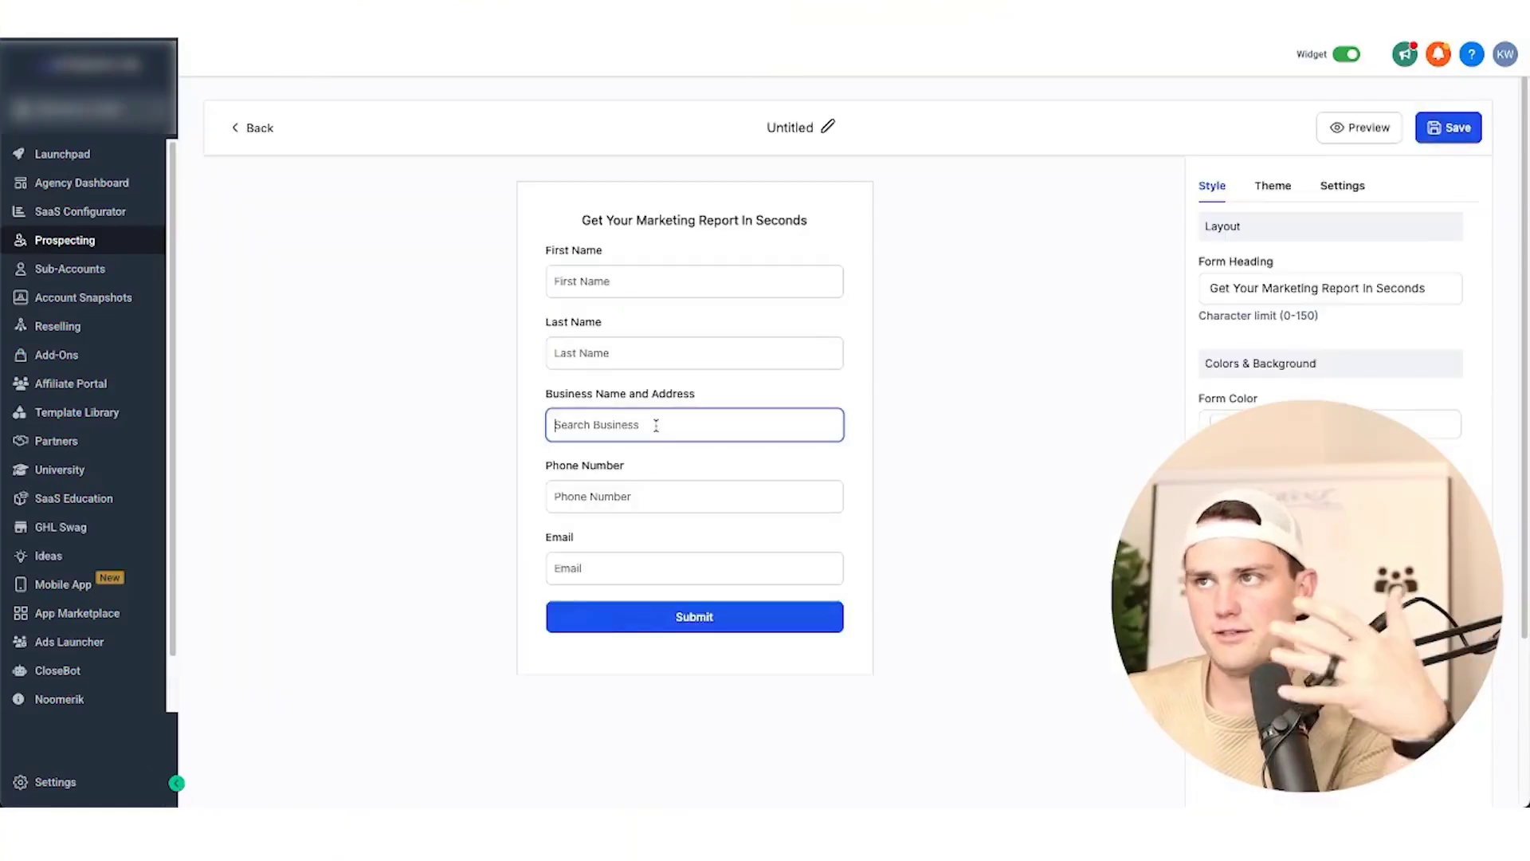
pyautogui.click(668, 497)
pyautogui.click(663, 568)
pyautogui.click(778, 454)
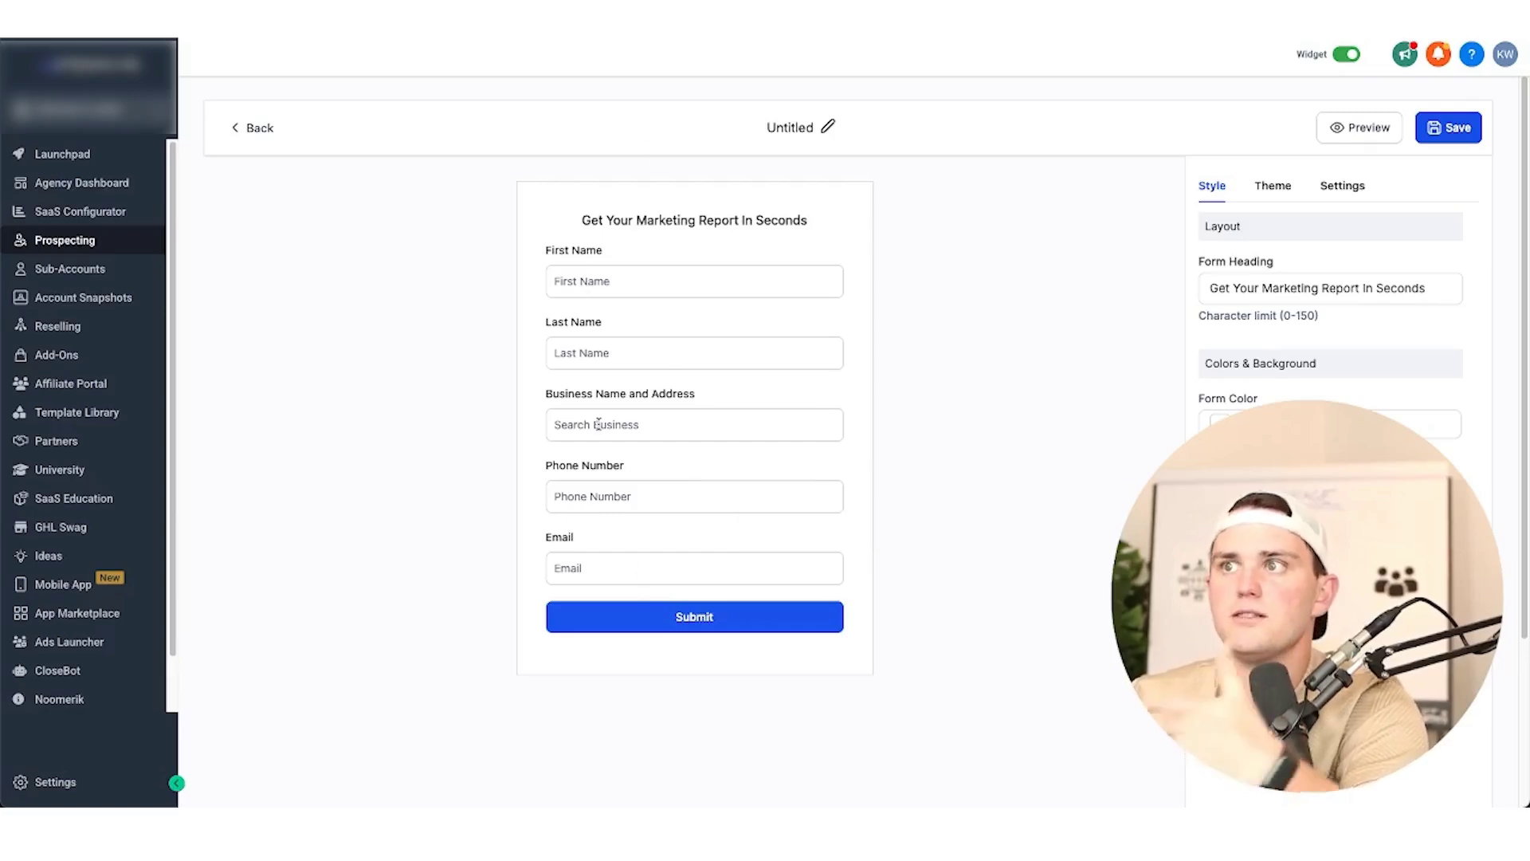
# - Upload the 2.32.29 PM screenshot as the form's header image
pyautogui.click(1340, 635)
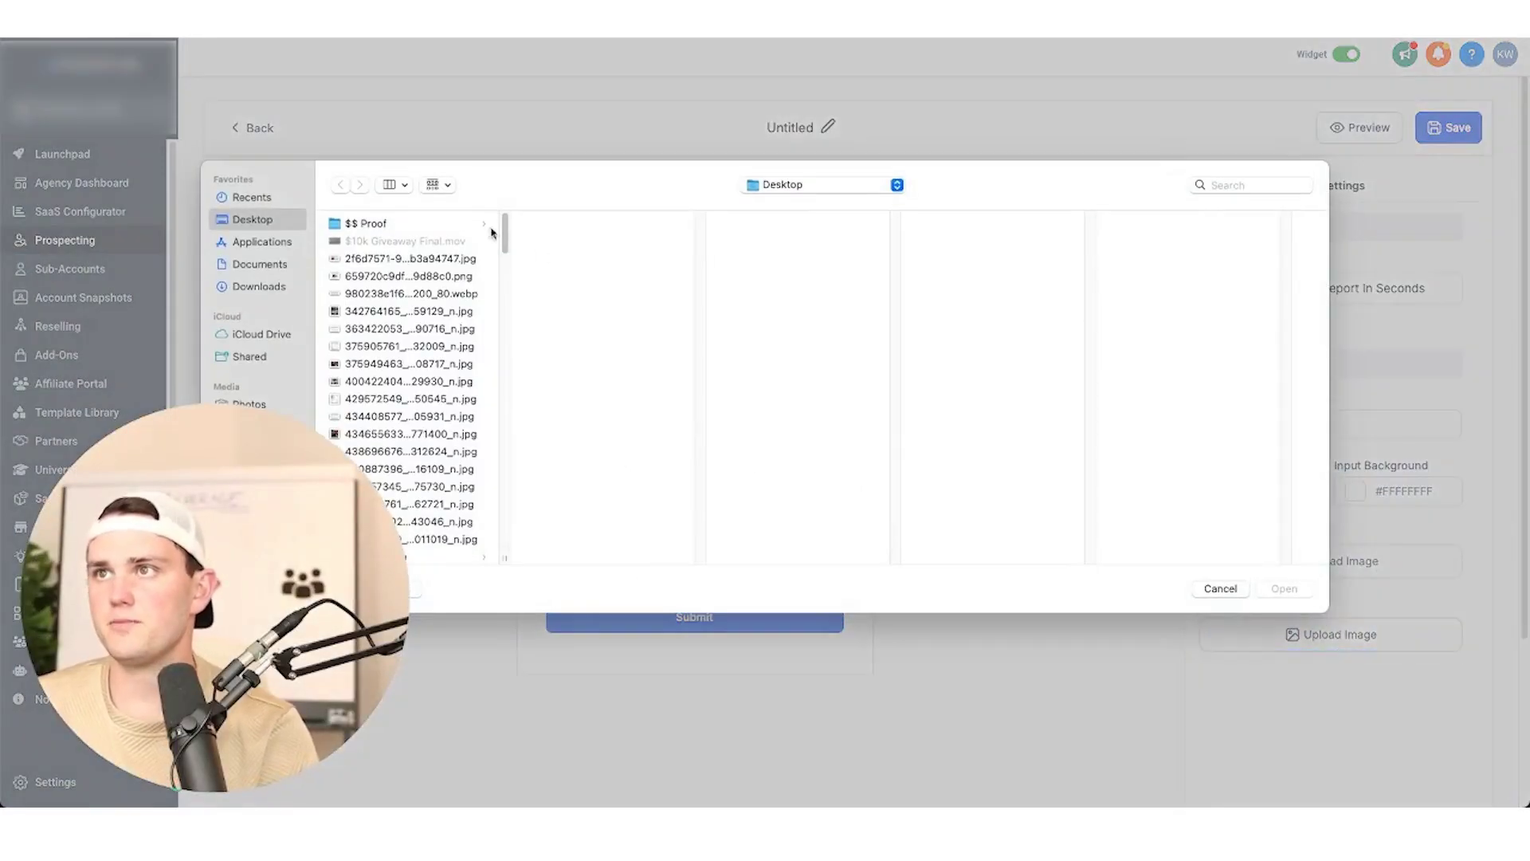
pyautogui.moveTo(506, 232); pyautogui.dragTo(505, 530)
pyautogui.click(434, 372)
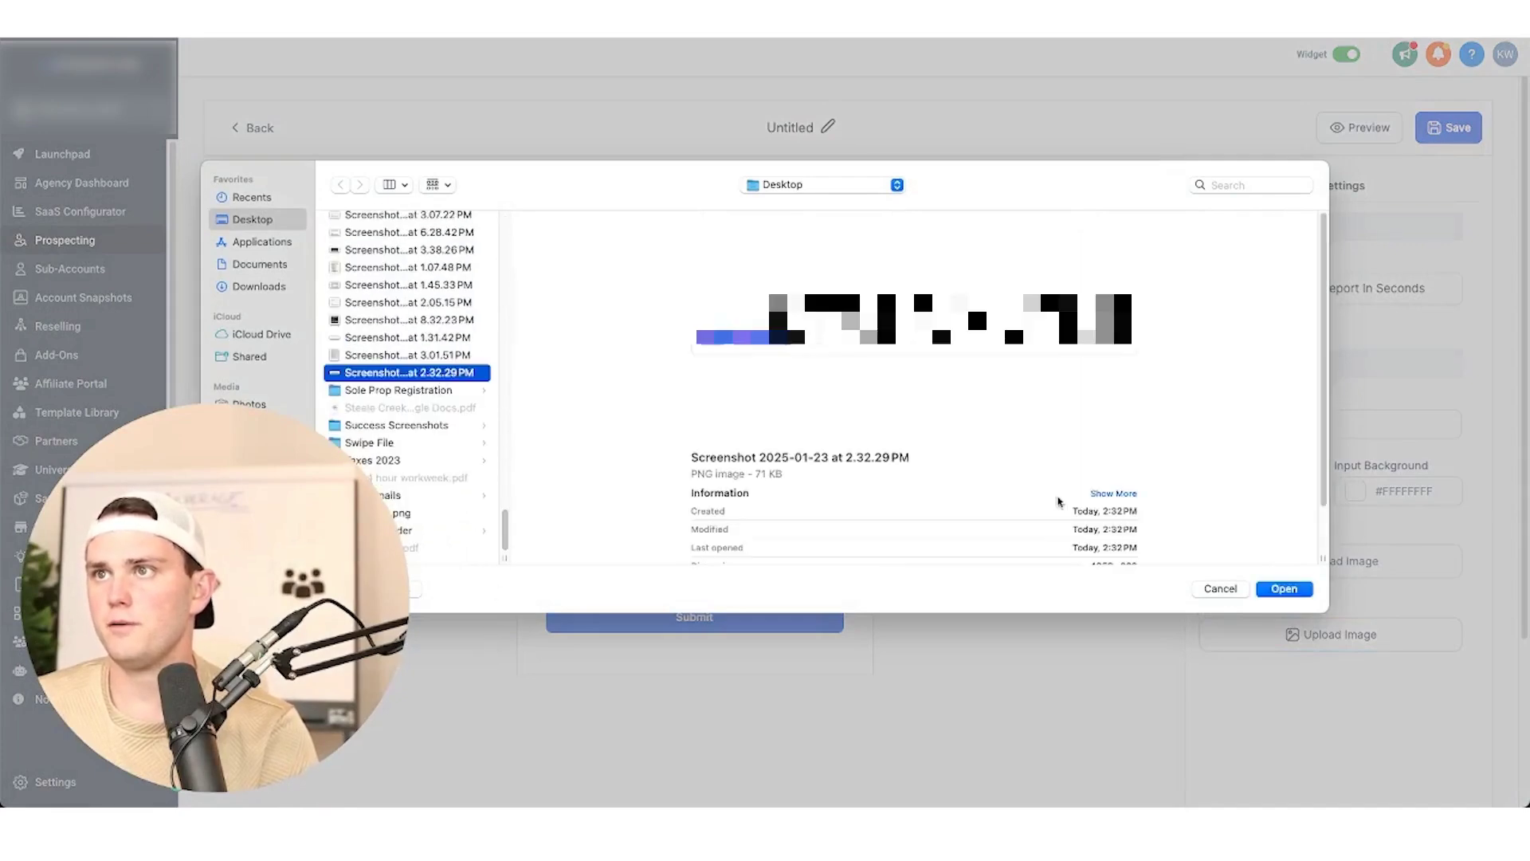
pyautogui.press('Return')
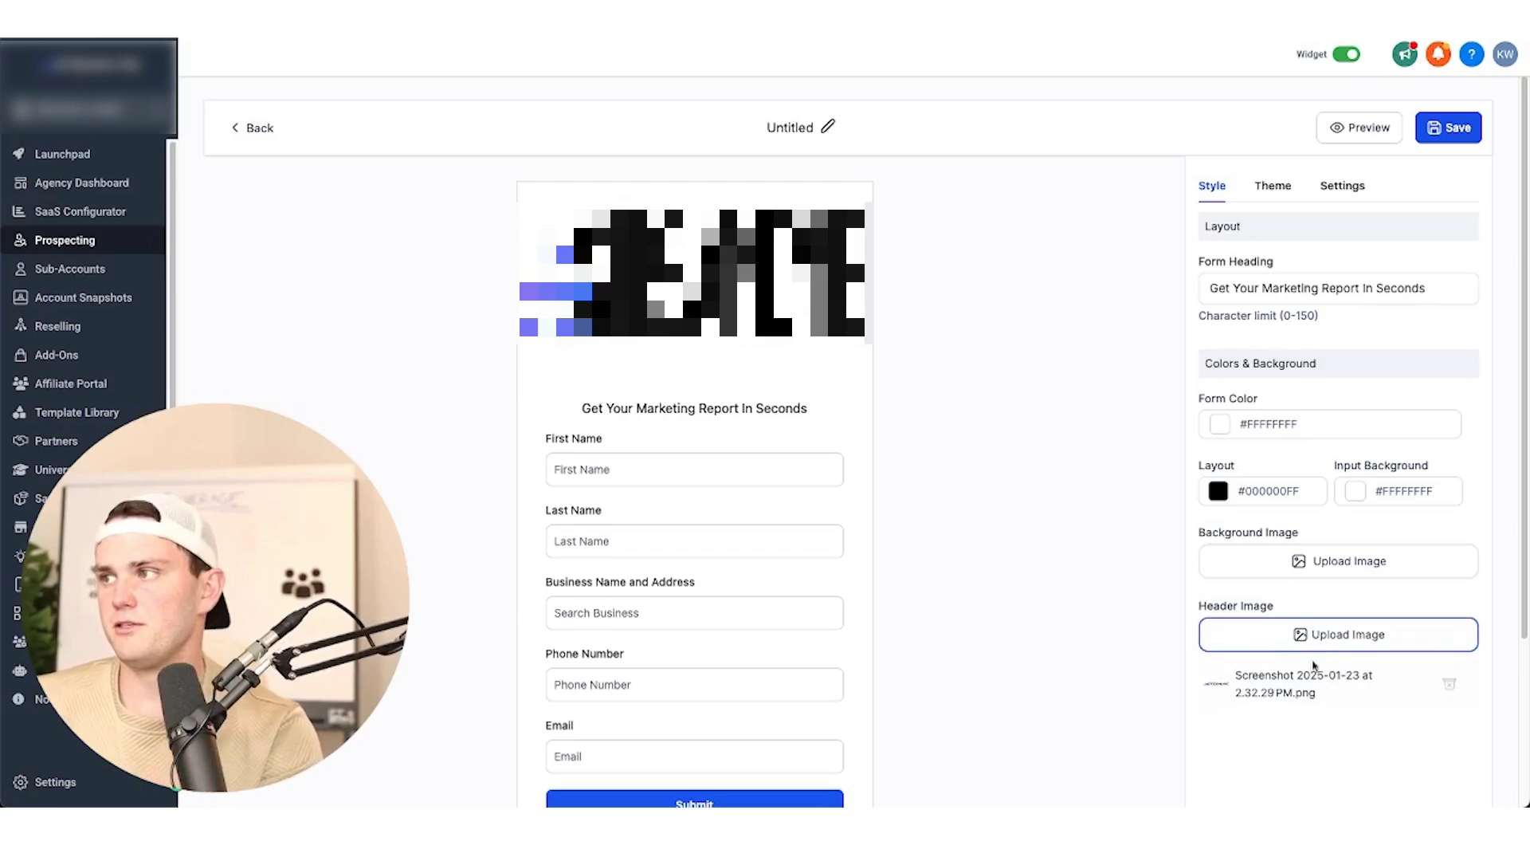
# - Remove the header image and set the form colour to dark blue
pyautogui.click(1448, 696)
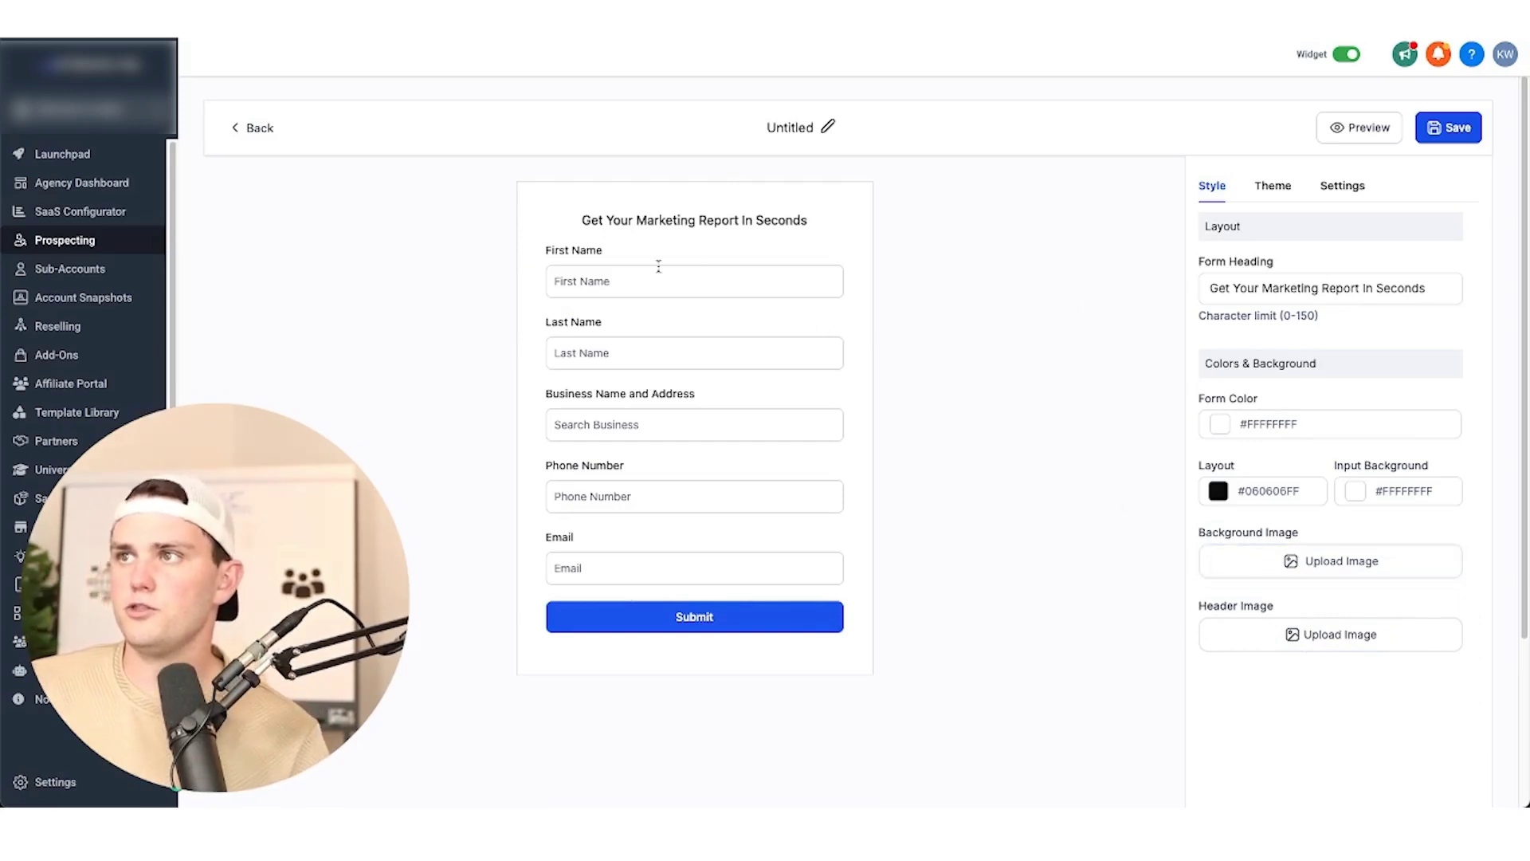
pyautogui.click(1257, 433)
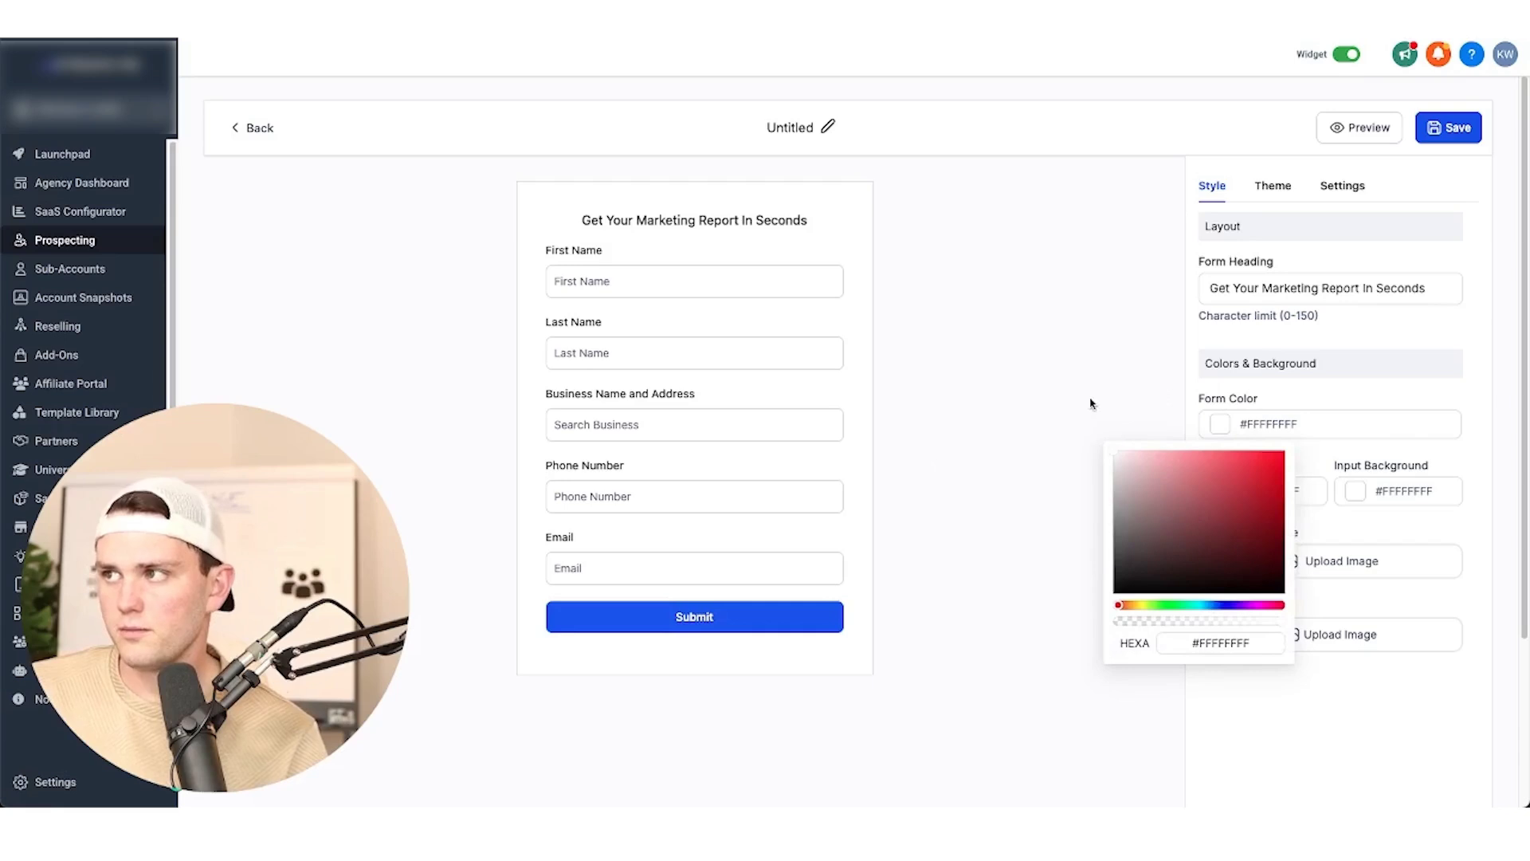
pyautogui.moveTo(1123, 605); pyautogui.dragTo(1220, 605)
pyautogui.click(1049, 550)
# - Set the form's layout colour to white
pyautogui.click(1254, 507)
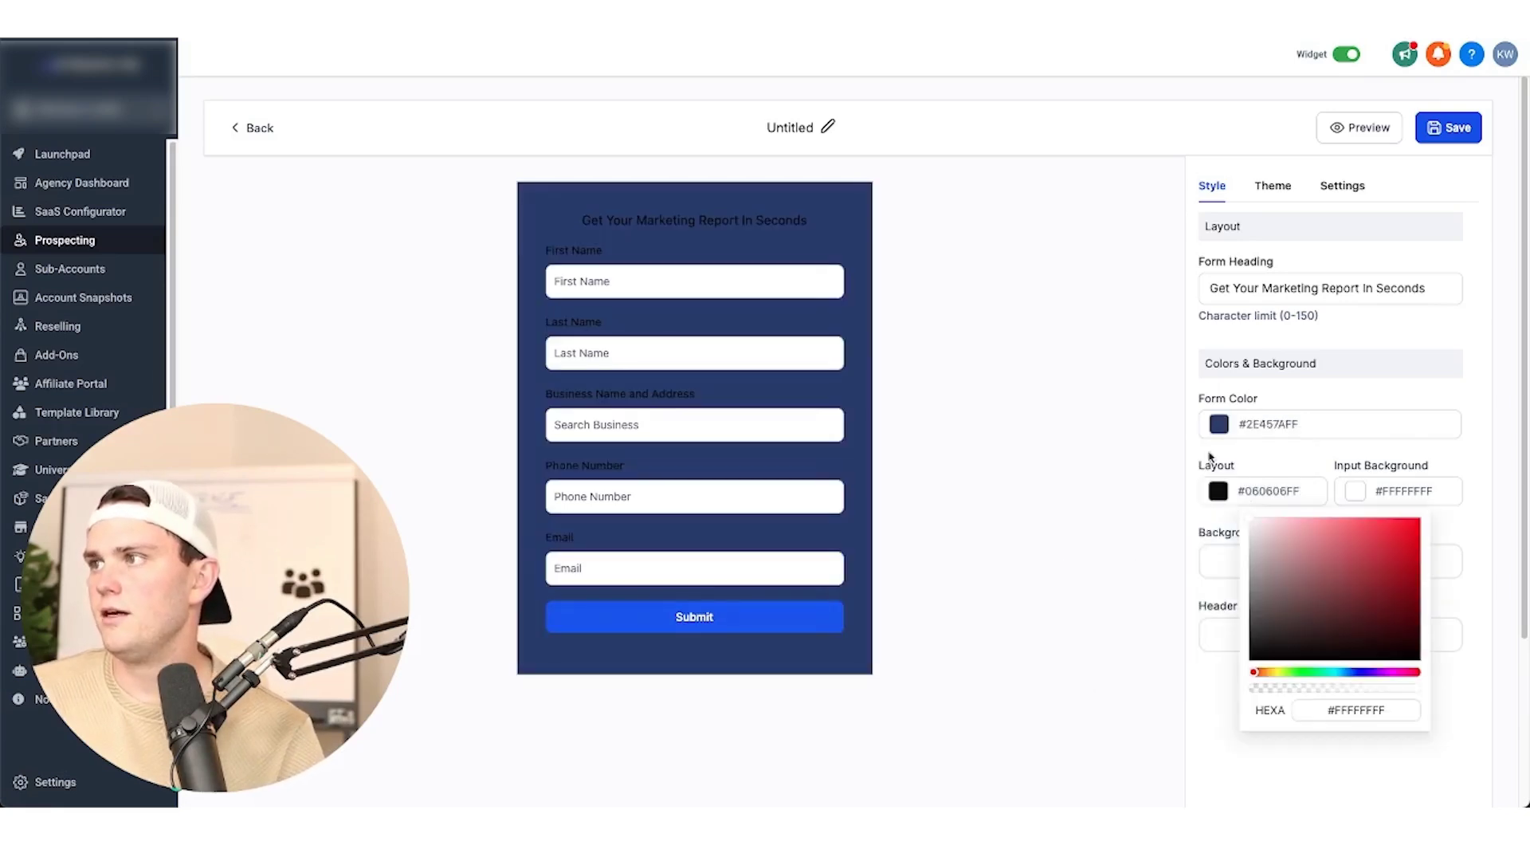
pyautogui.moveTo(1251, 517); pyautogui.dragTo(1222, 504)
pyautogui.click(1220, 499)
pyautogui.moveTo(1131, 532); pyautogui.dragTo(1108, 522)
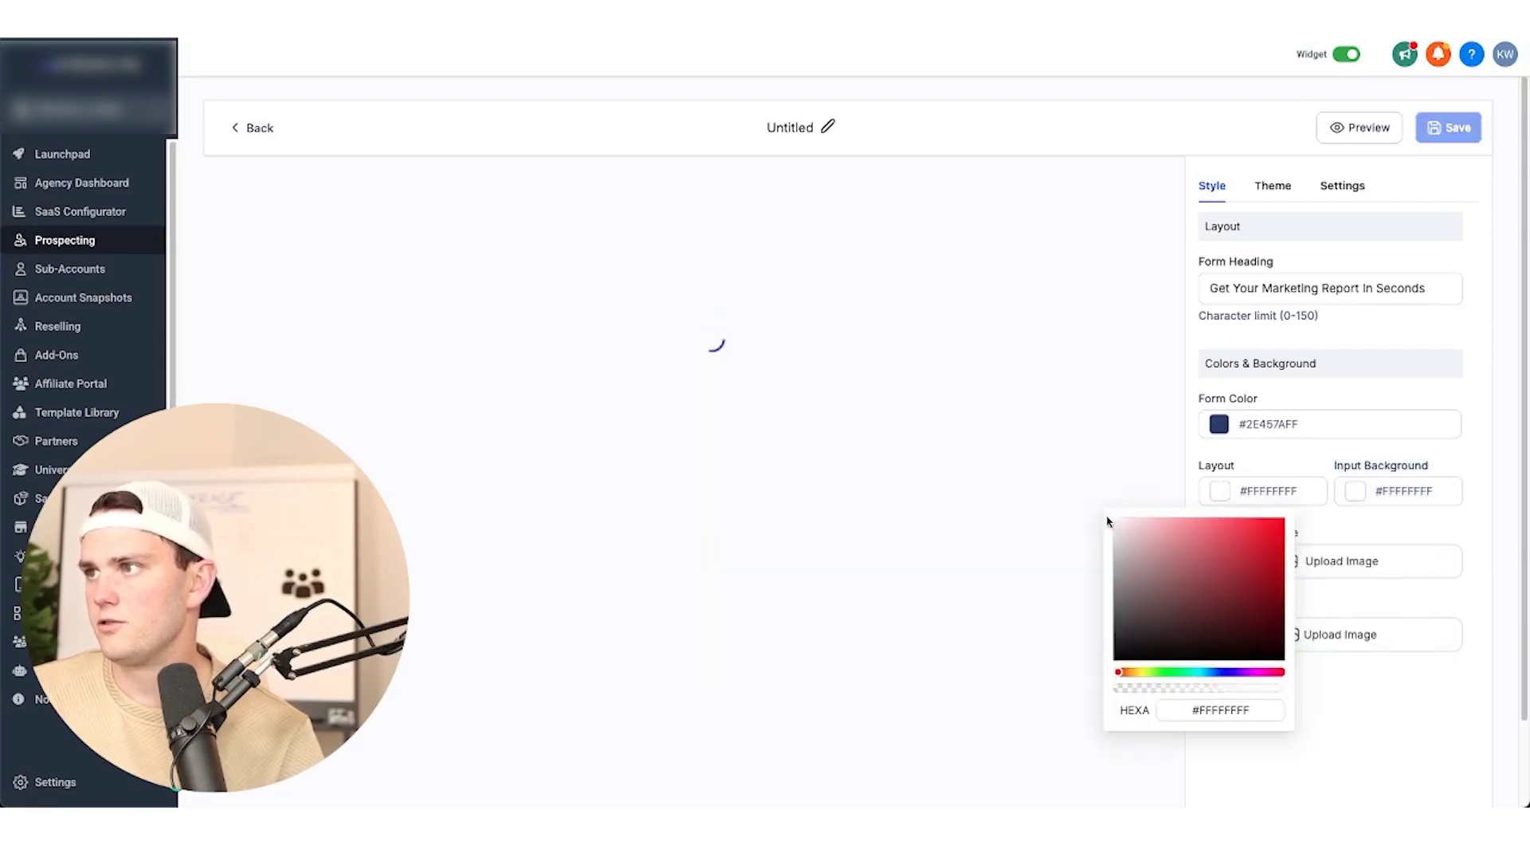
pyautogui.click(1079, 383)
# - Try a dark red #481B1BFF input background, reset it to white, then view theme options
pyautogui.click(1381, 496)
pyautogui.click(1295, 590)
pyautogui.click(1356, 618)
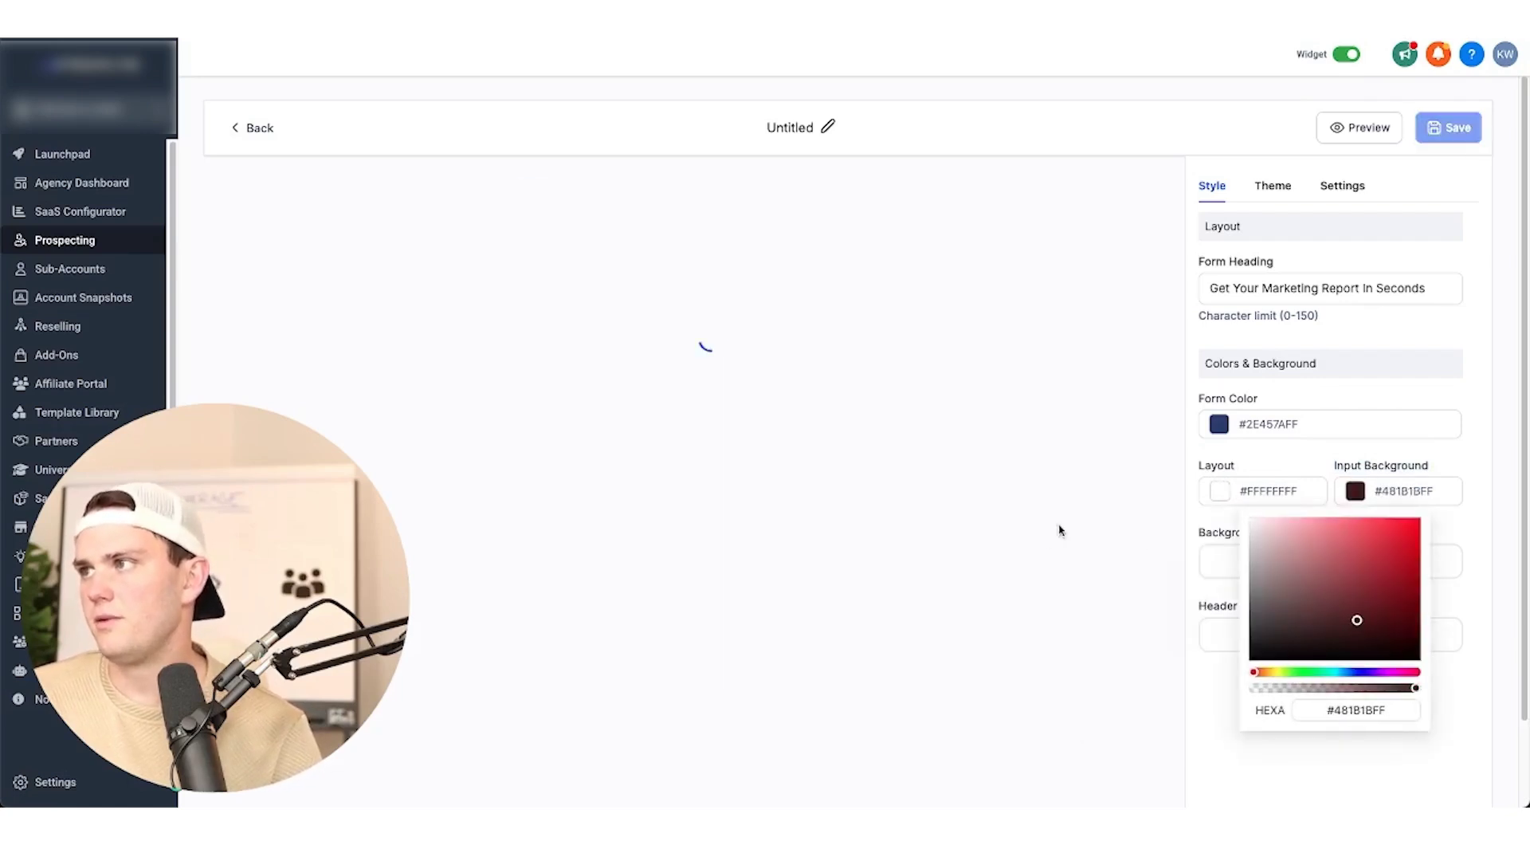
pyautogui.moveTo(1343, 629); pyautogui.dragTo(1051, 408)
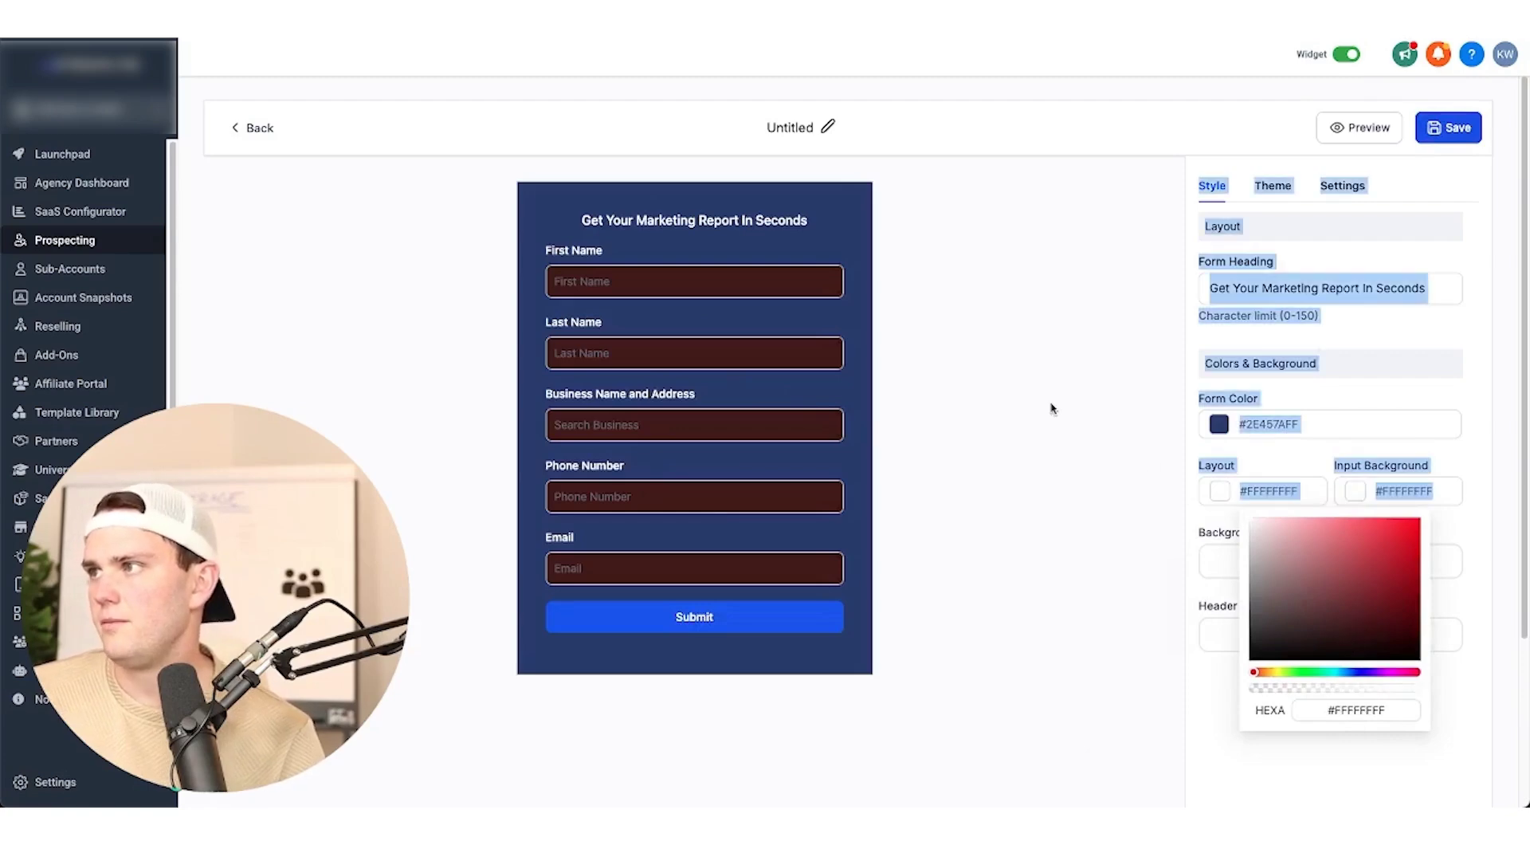
pyautogui.click(1068, 421)
pyautogui.click(1273, 185)
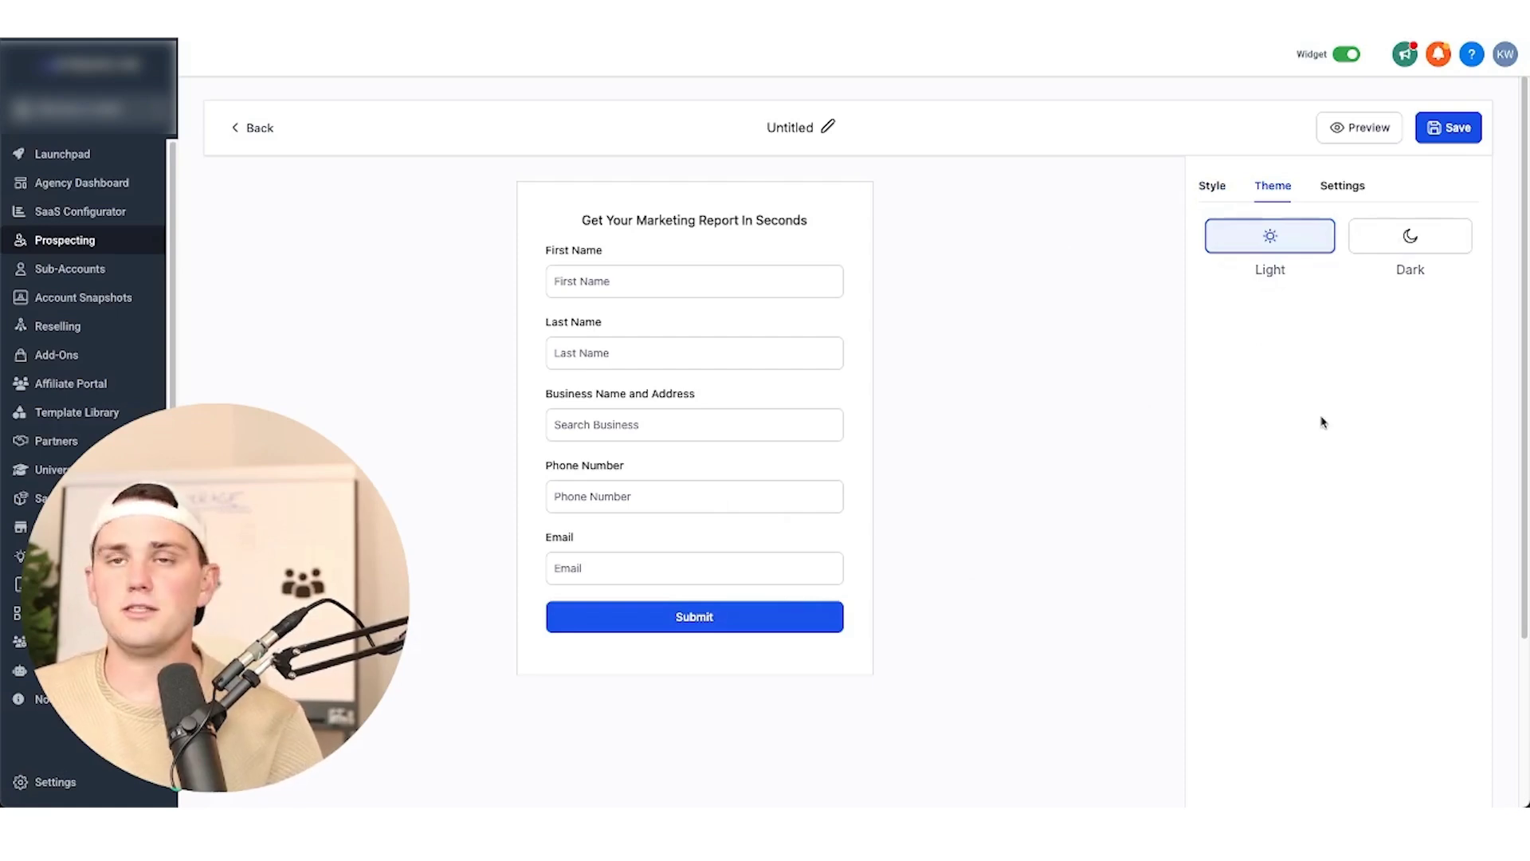
# - Apply the Dark theme to the form
pyautogui.click(1397, 255)
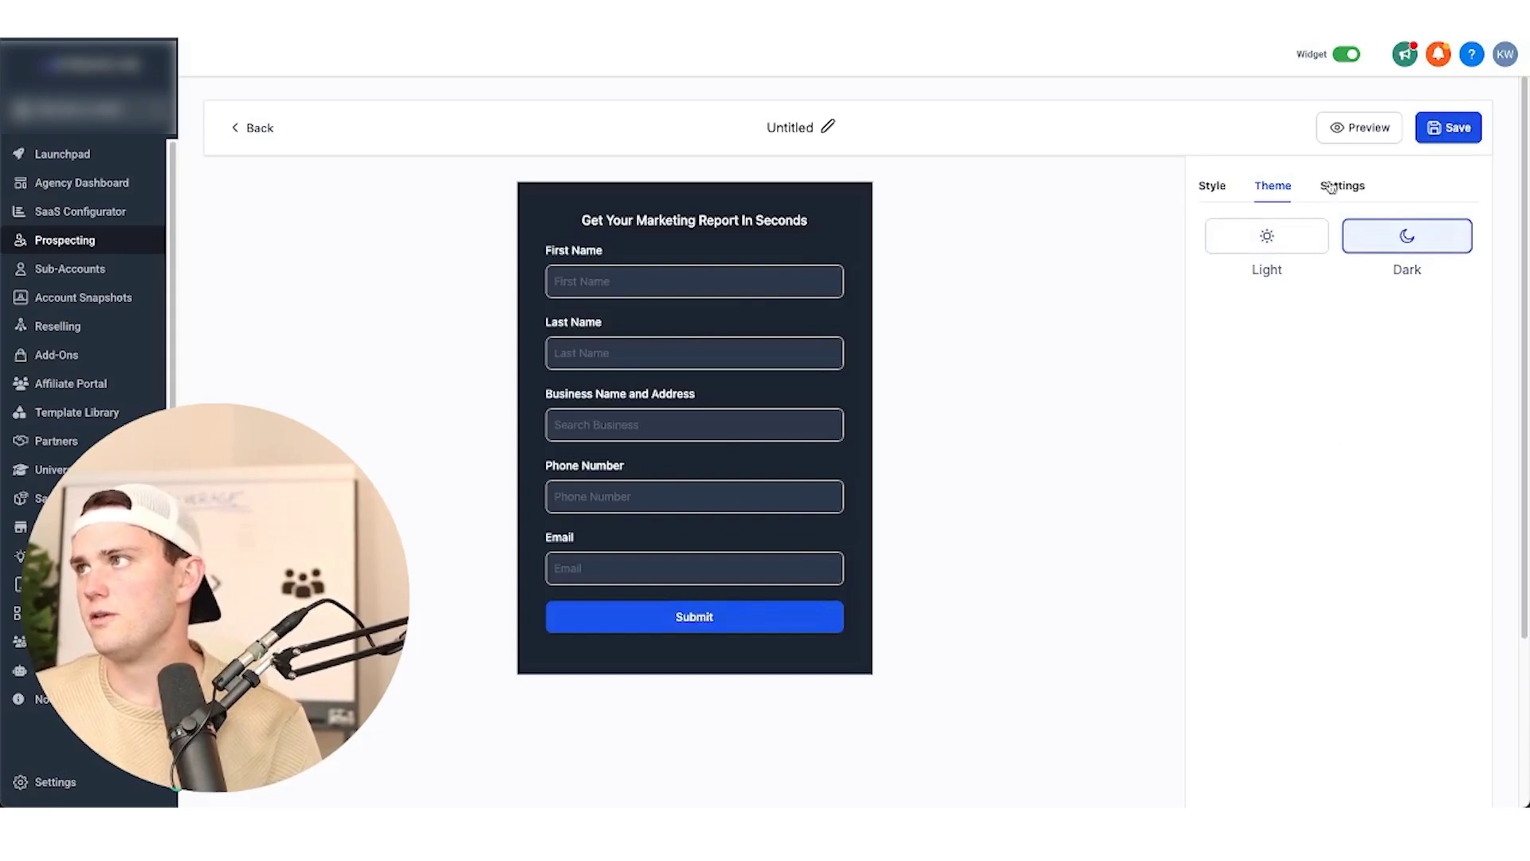
pyautogui.click(1212, 185)
pyautogui.moveTo(1440, 289); pyautogui.dragTo(1240, 301)
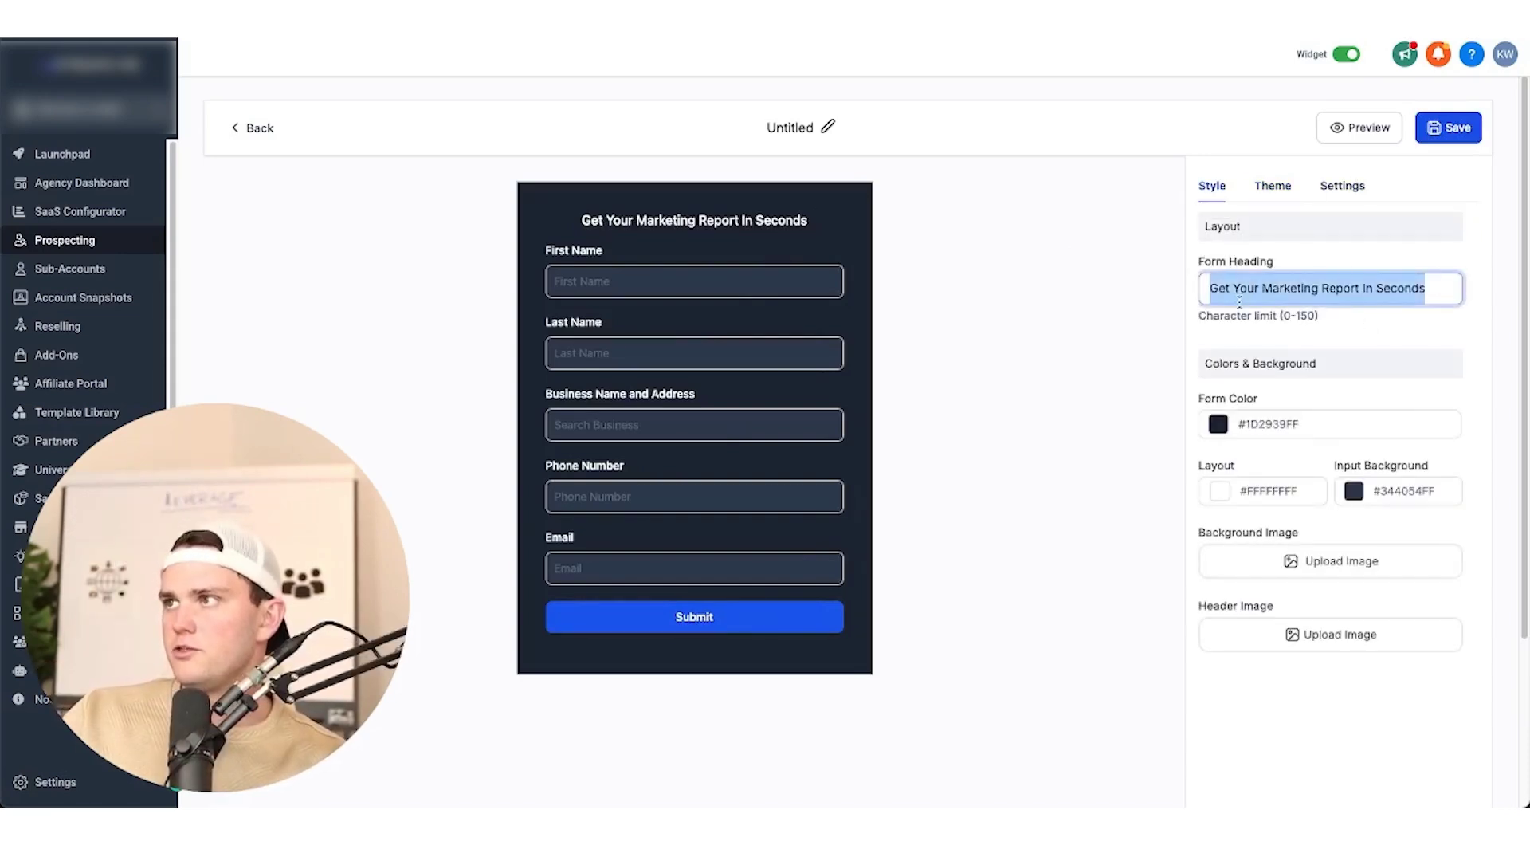
pyautogui.click(1363, 336)
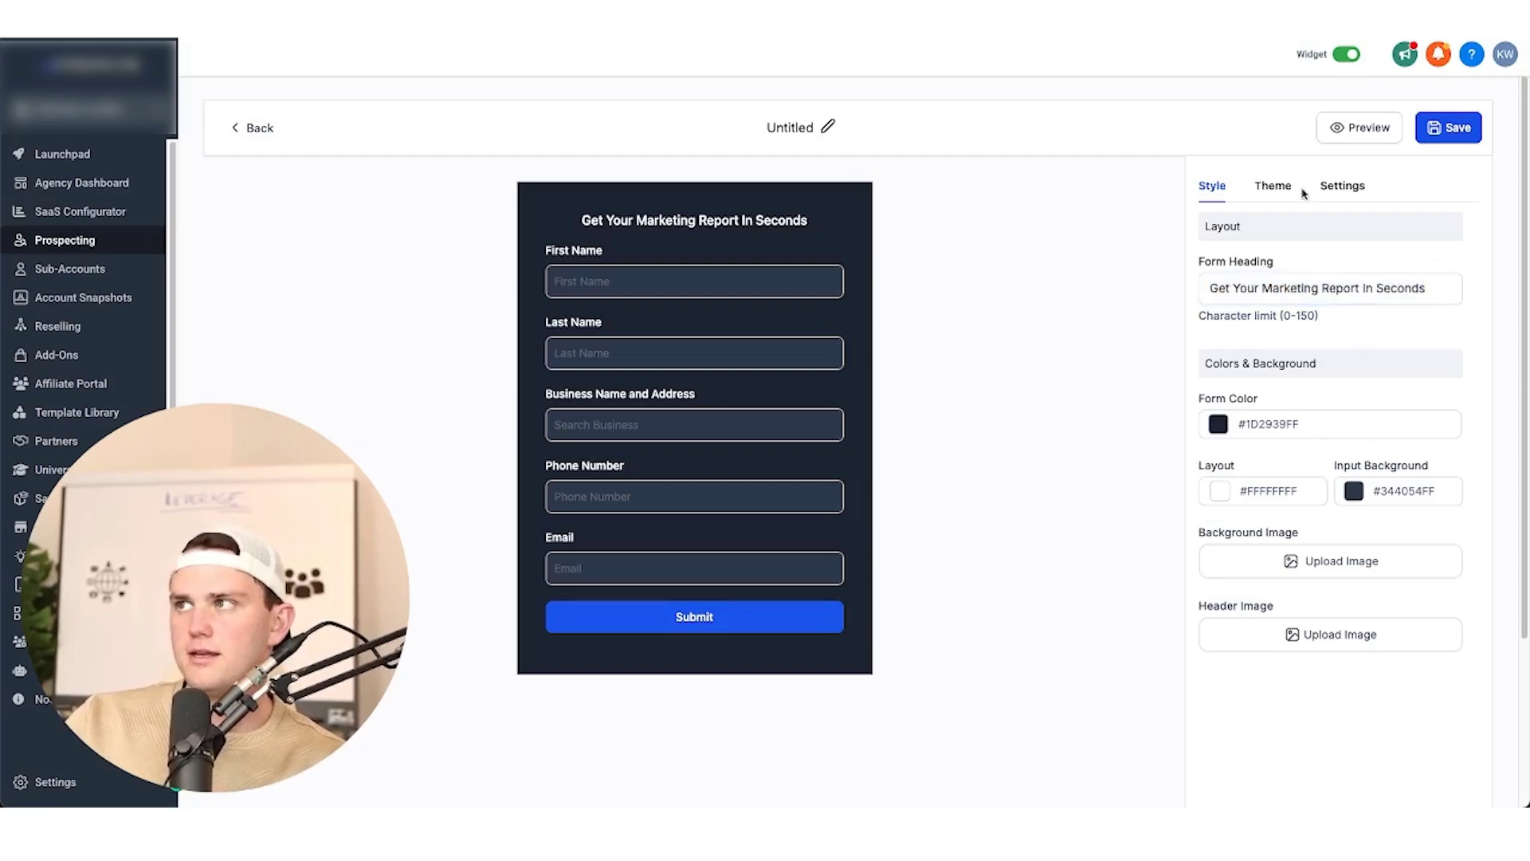
# - Rename the widget to 'Get Your Marketing Report In Seconds' using the form heading
pyautogui.click(827, 128)
pyautogui.doubleClick(795, 129)
pyautogui.tripleClick(1263, 285)
pyautogui.hotkey('ctrl', 'c')
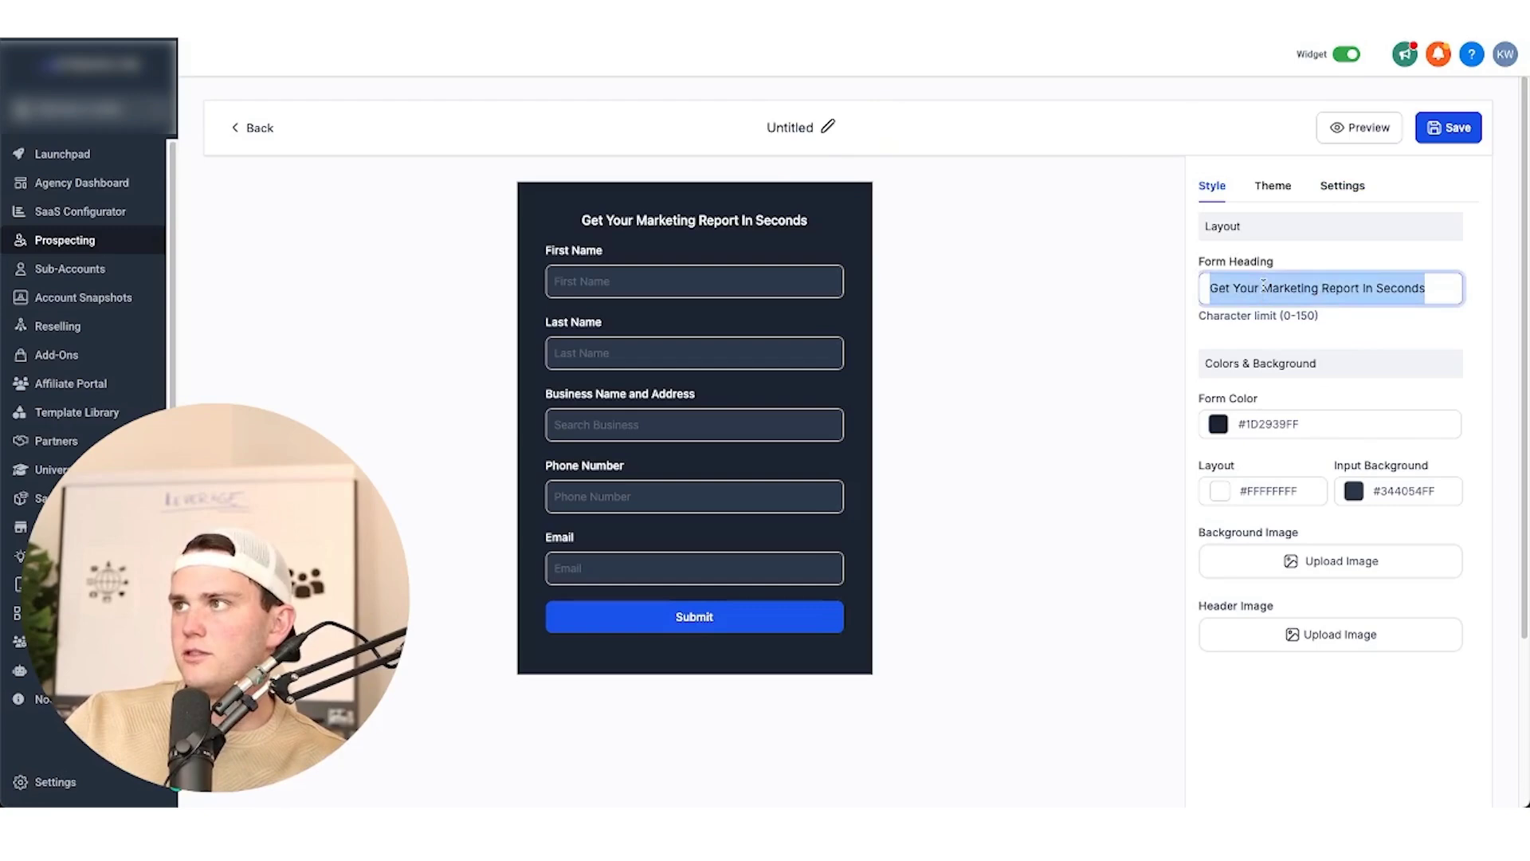
pyautogui.click(812, 128)
pyautogui.doubleClick(806, 133)
pyautogui.hotkey('ctrl', 'v')
pyautogui.press('Return')
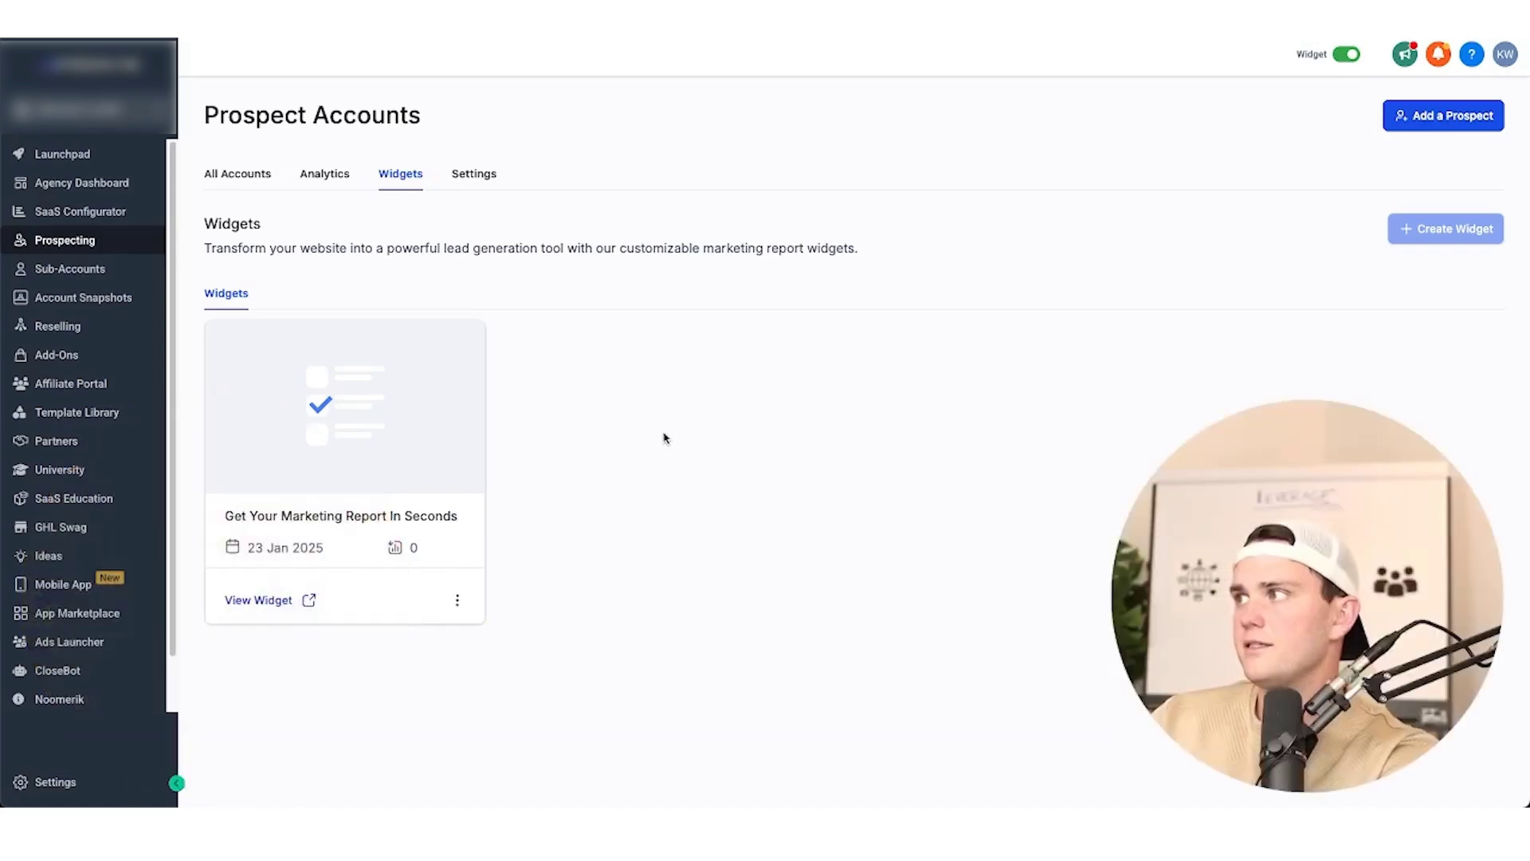
# - Copy the marketing report widget's embed code and open the sub-account switcher
pyautogui.click(457, 604)
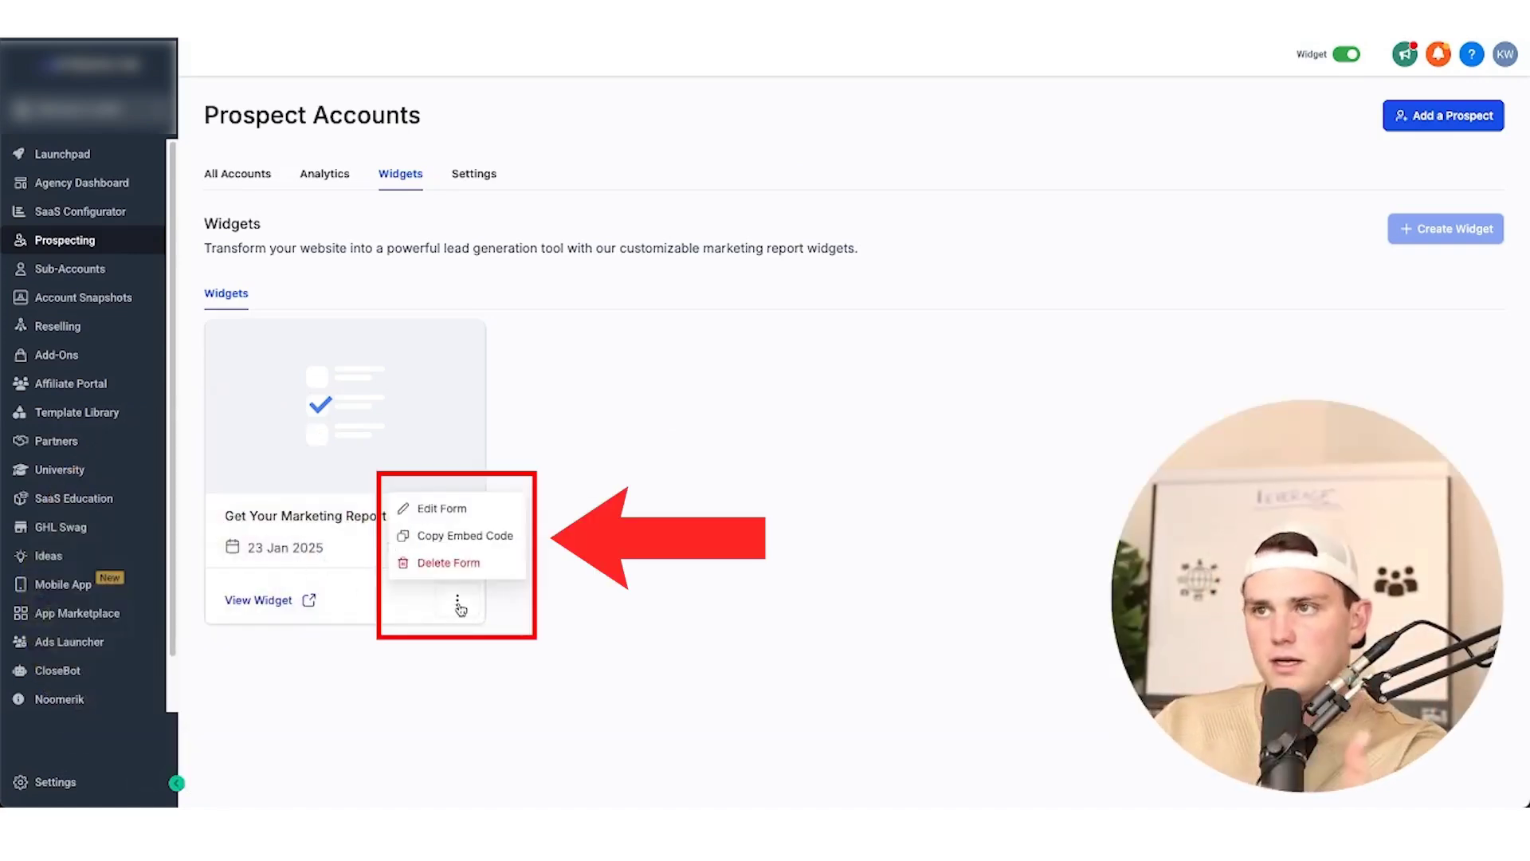
pyautogui.click(460, 547)
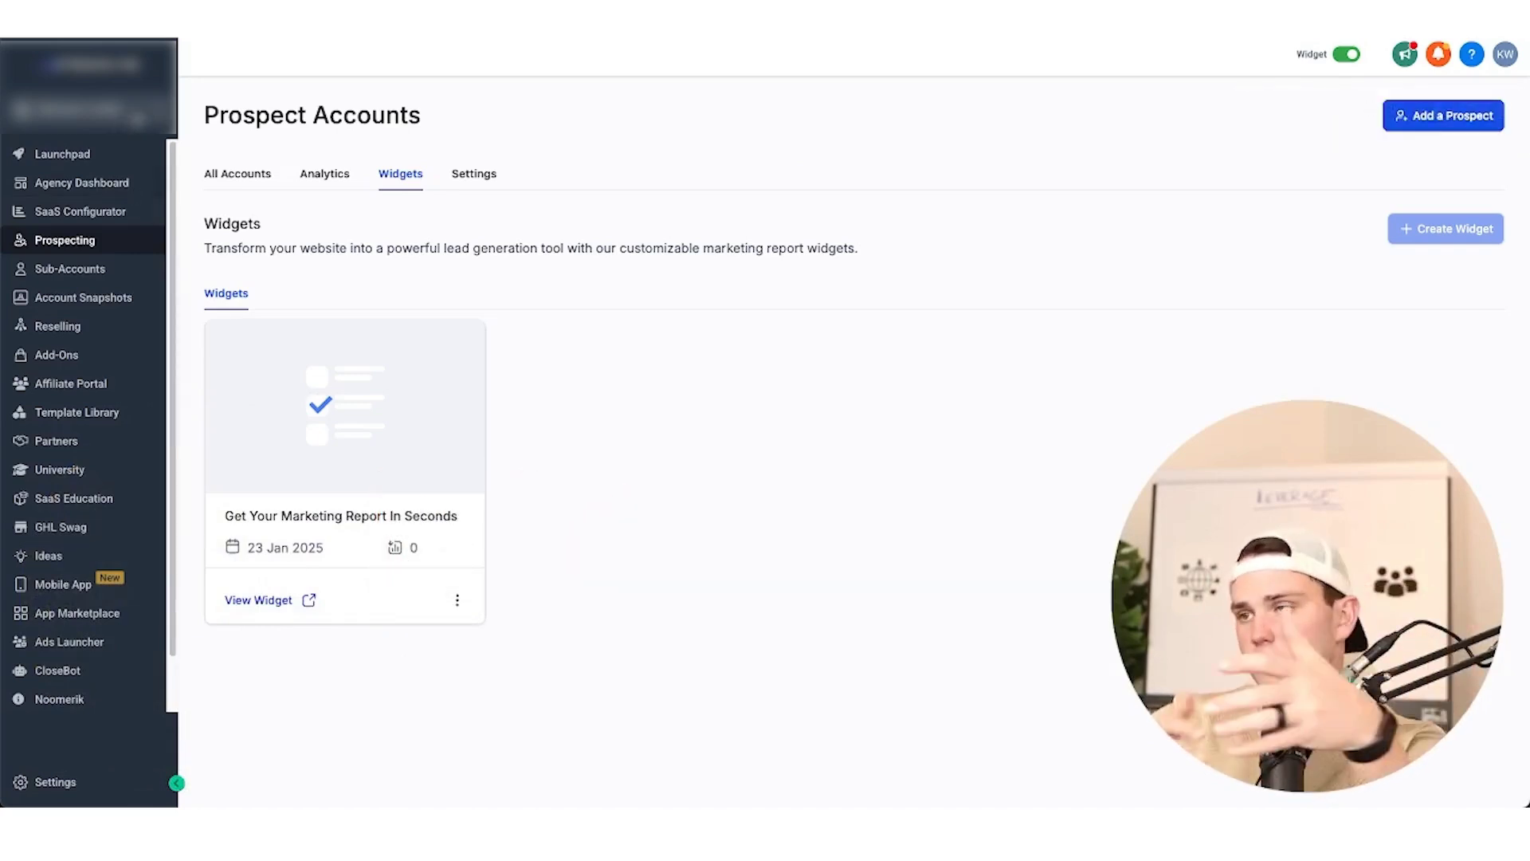
pyautogui.click(92, 109)
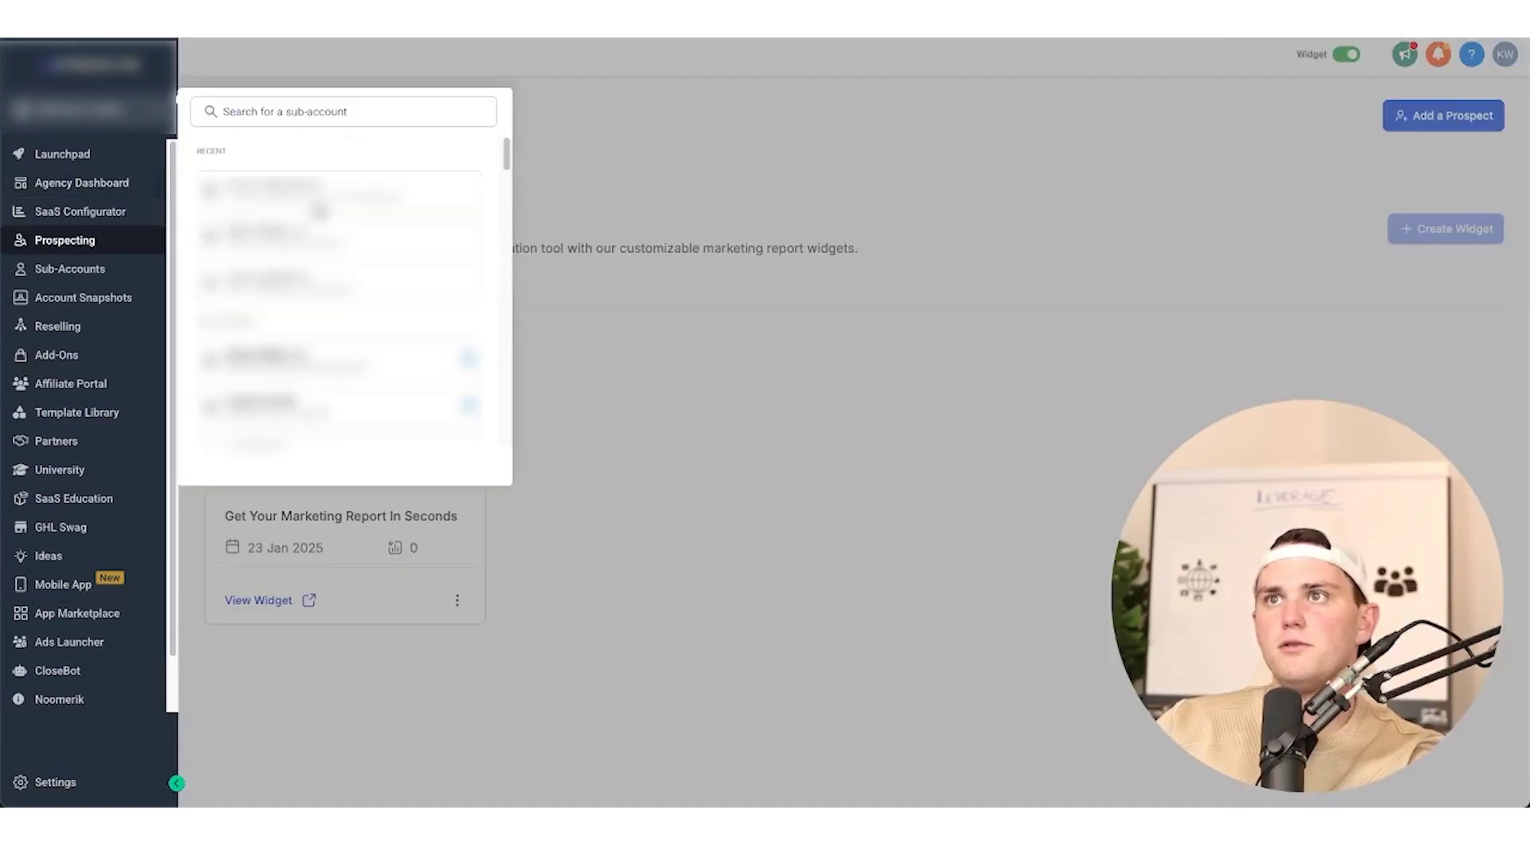
# - In the funnel's sub-account, add a Code element to the test (1) funnel page
pyautogui.click(307, 245)
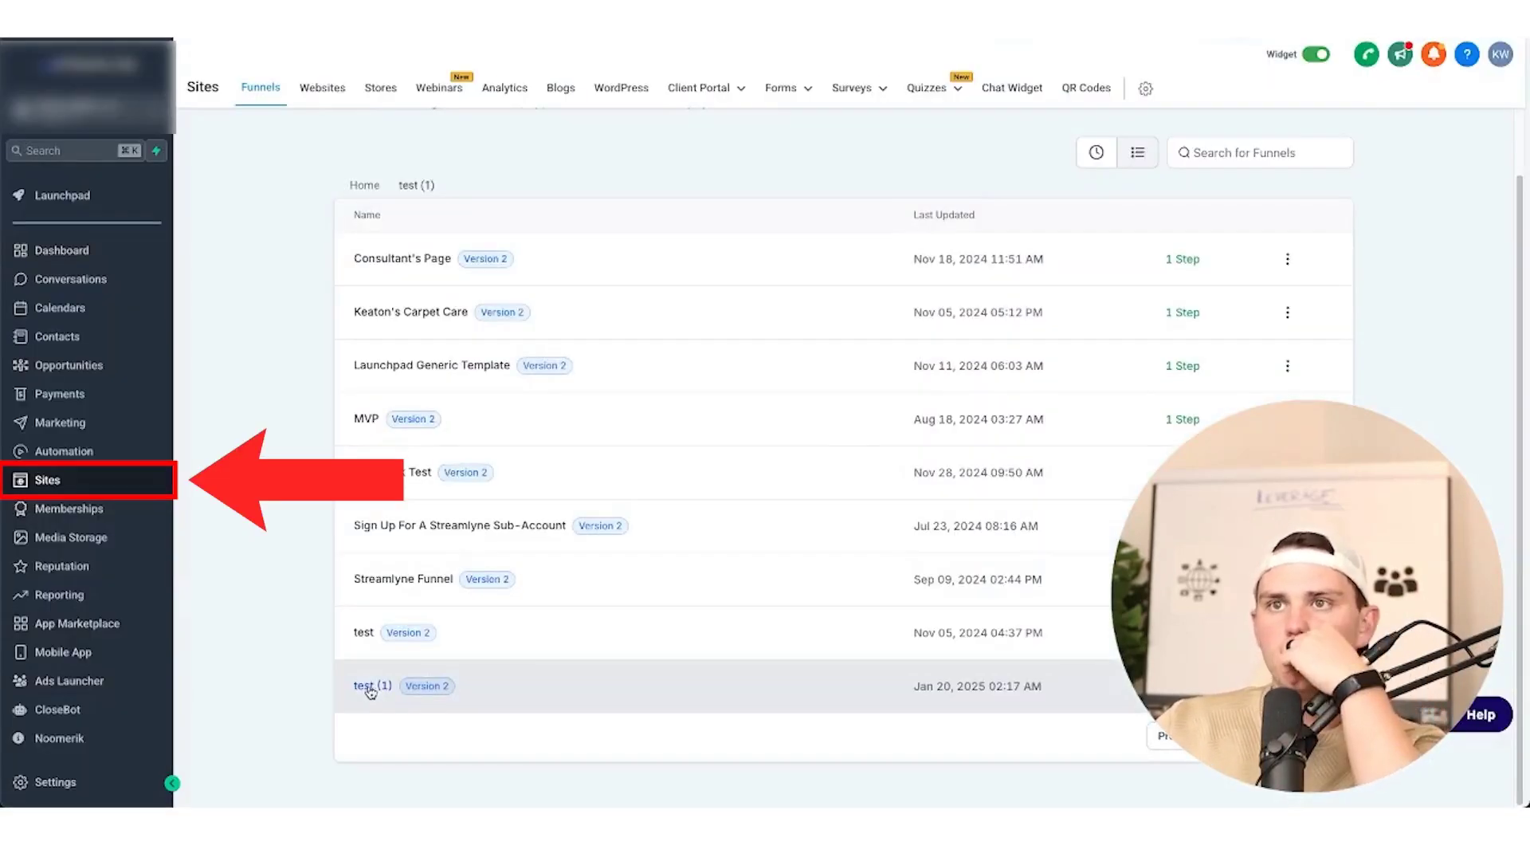
pyautogui.click(368, 687)
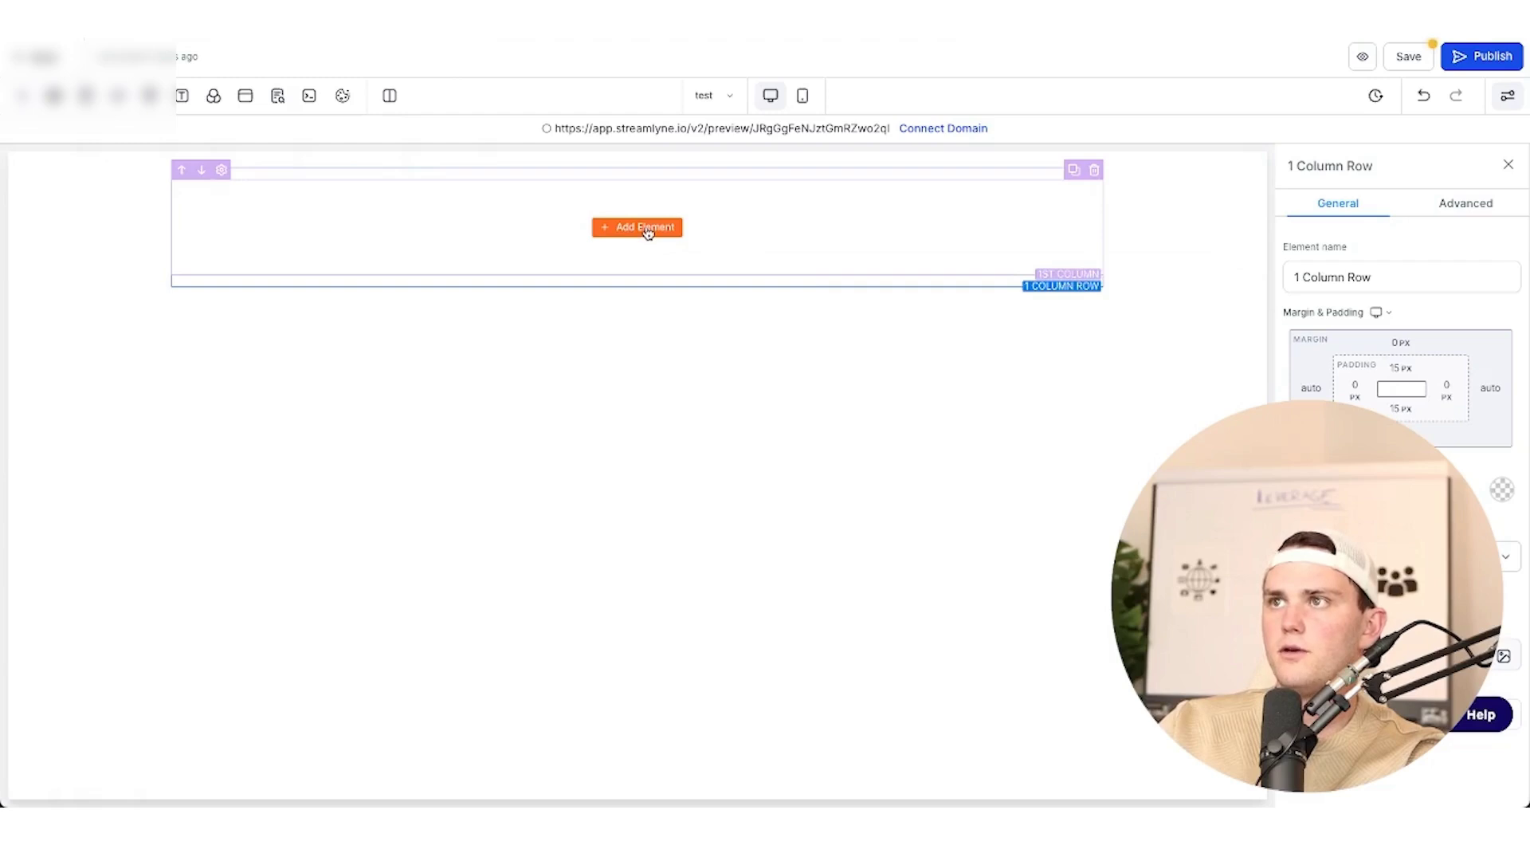
pyautogui.click(647, 230)
pyautogui.write('code')
pyautogui.click(241, 297)
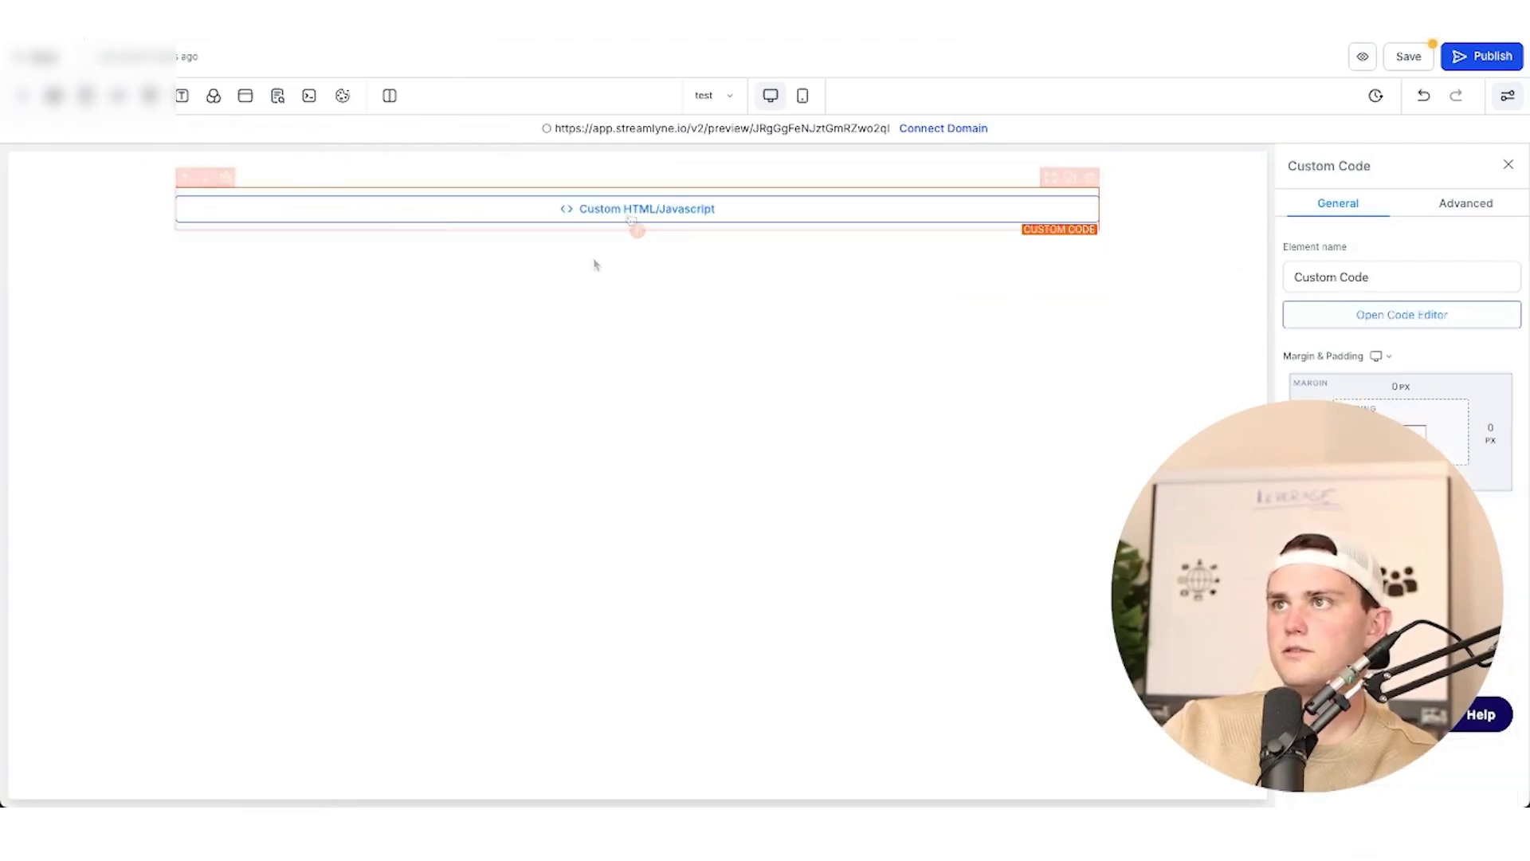
# - Paste the widget embed code into the element, save the page and preview it
pyautogui.click(1334, 314)
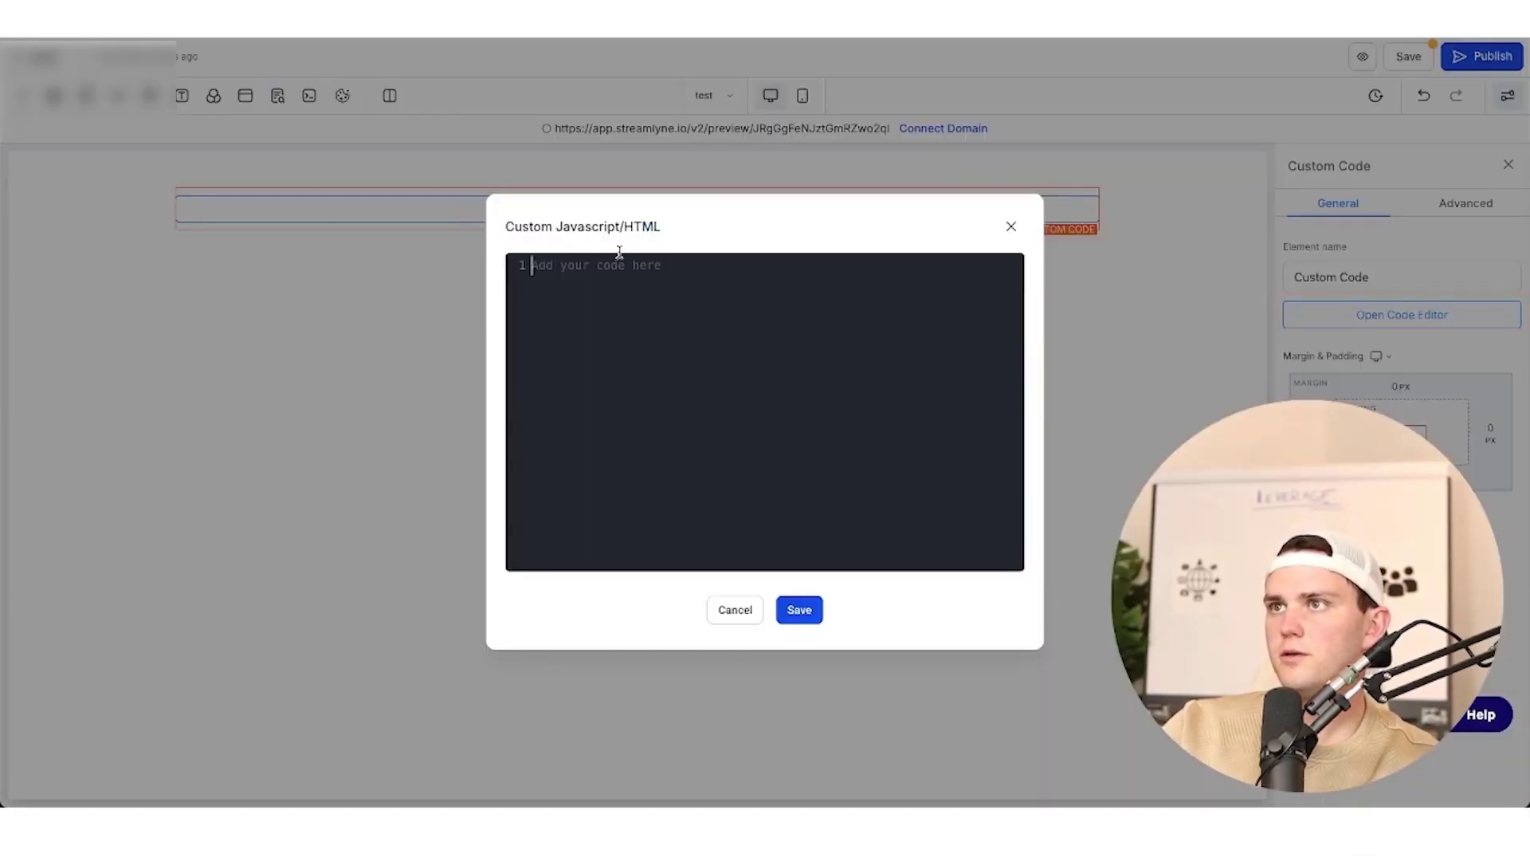
pyautogui.hotkey('ctrl', 'v')
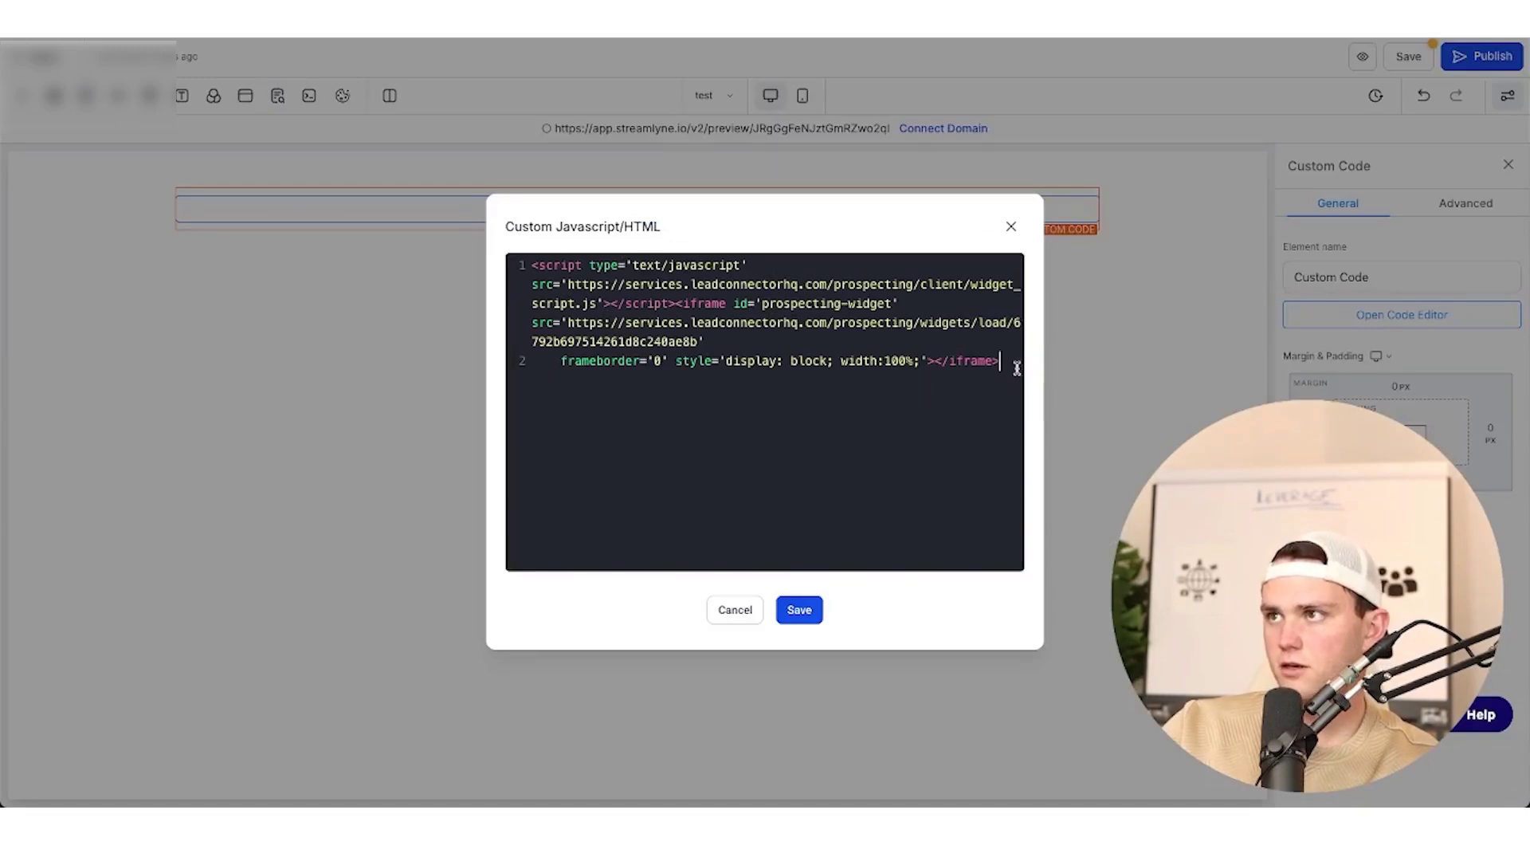
pyautogui.click(799, 610)
pyautogui.click(1411, 58)
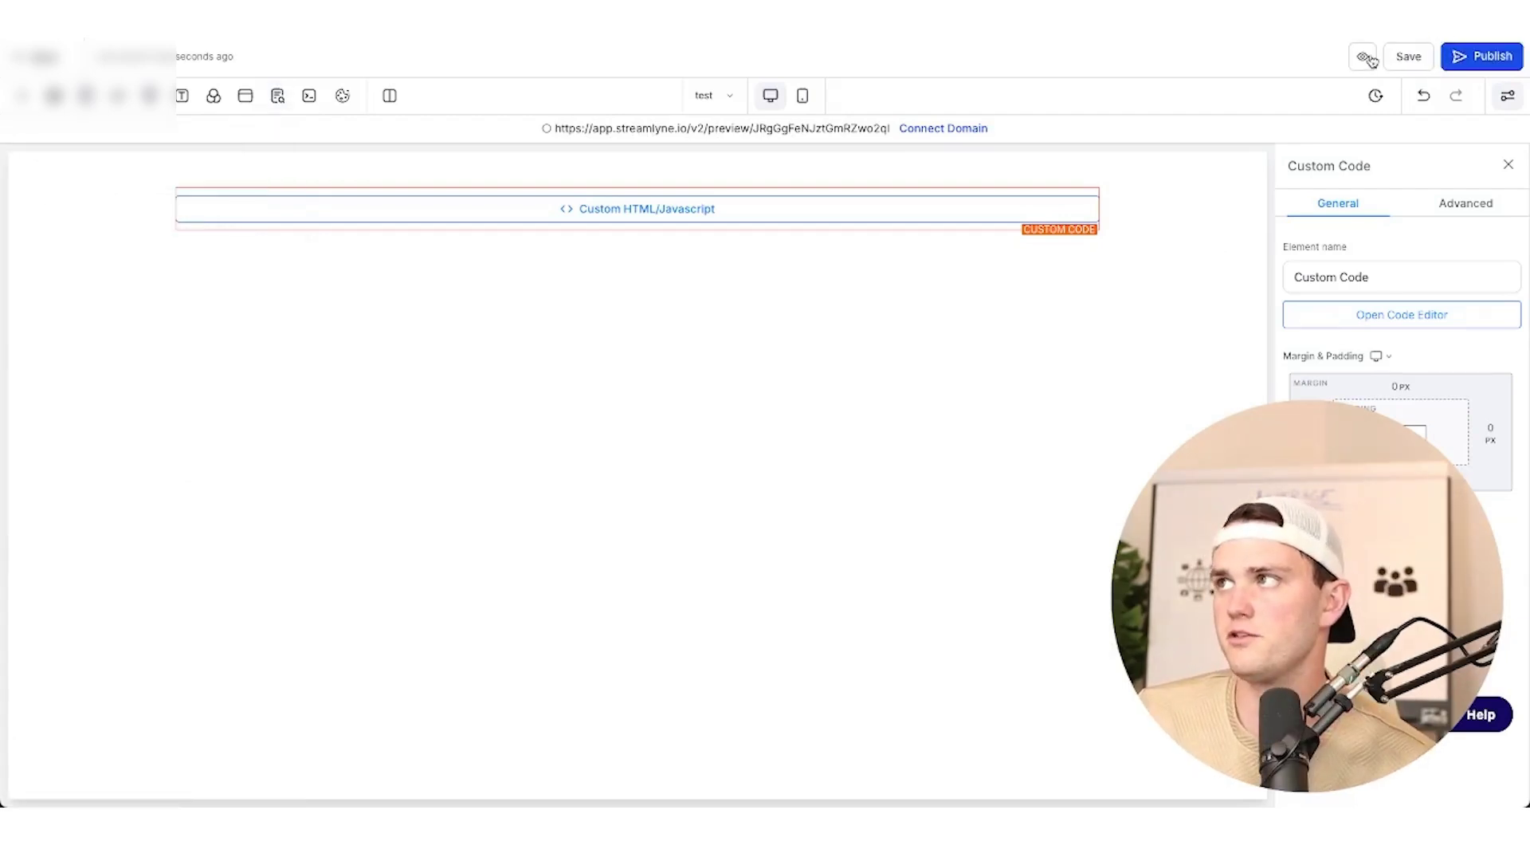
pyautogui.click(1364, 58)
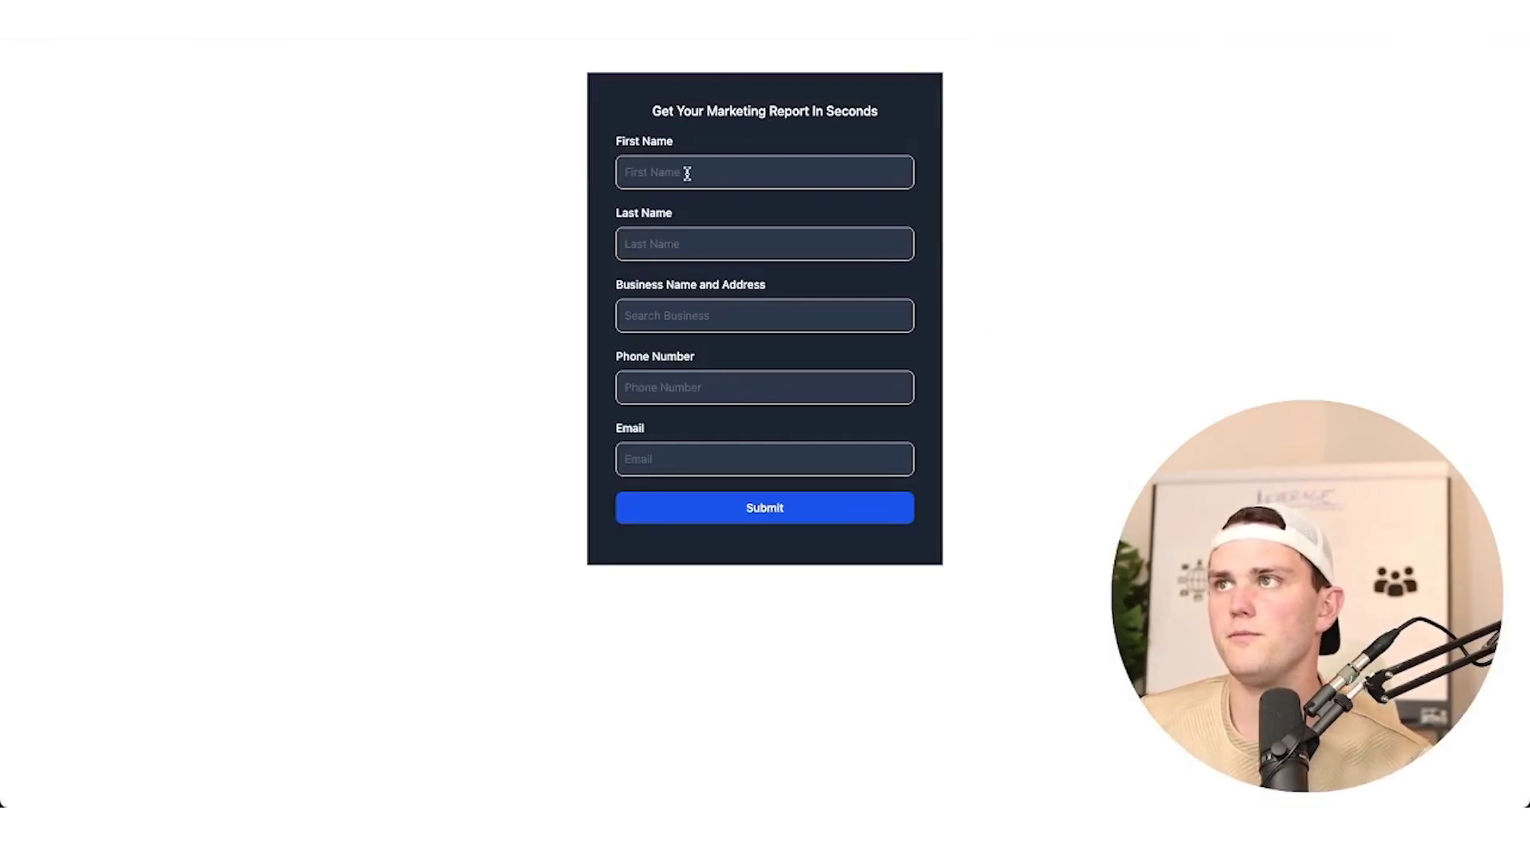
# - Fill the form with a test first and last name, suggested business, phone and email, then submit
pyautogui.click(723, 178)
pyautogui.write('Keaton')
pyautogui.press('Tab')
pyautogui.write('Walker')
pyautogui.press('Tab')
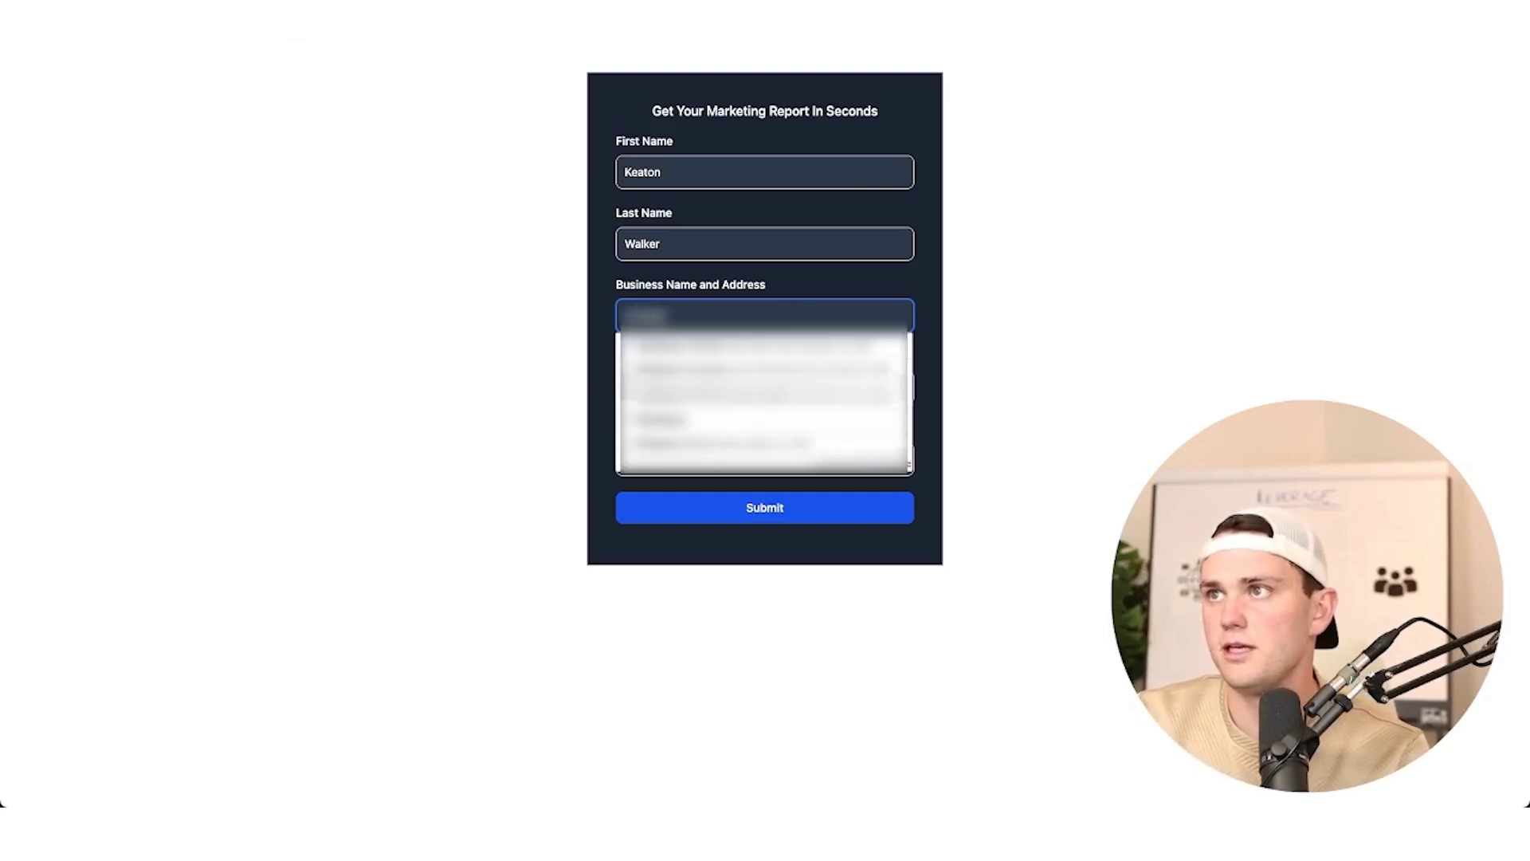
pyautogui.click(813, 367)
pyautogui.click(734, 388)
pyautogui.tripleClick(734, 388)
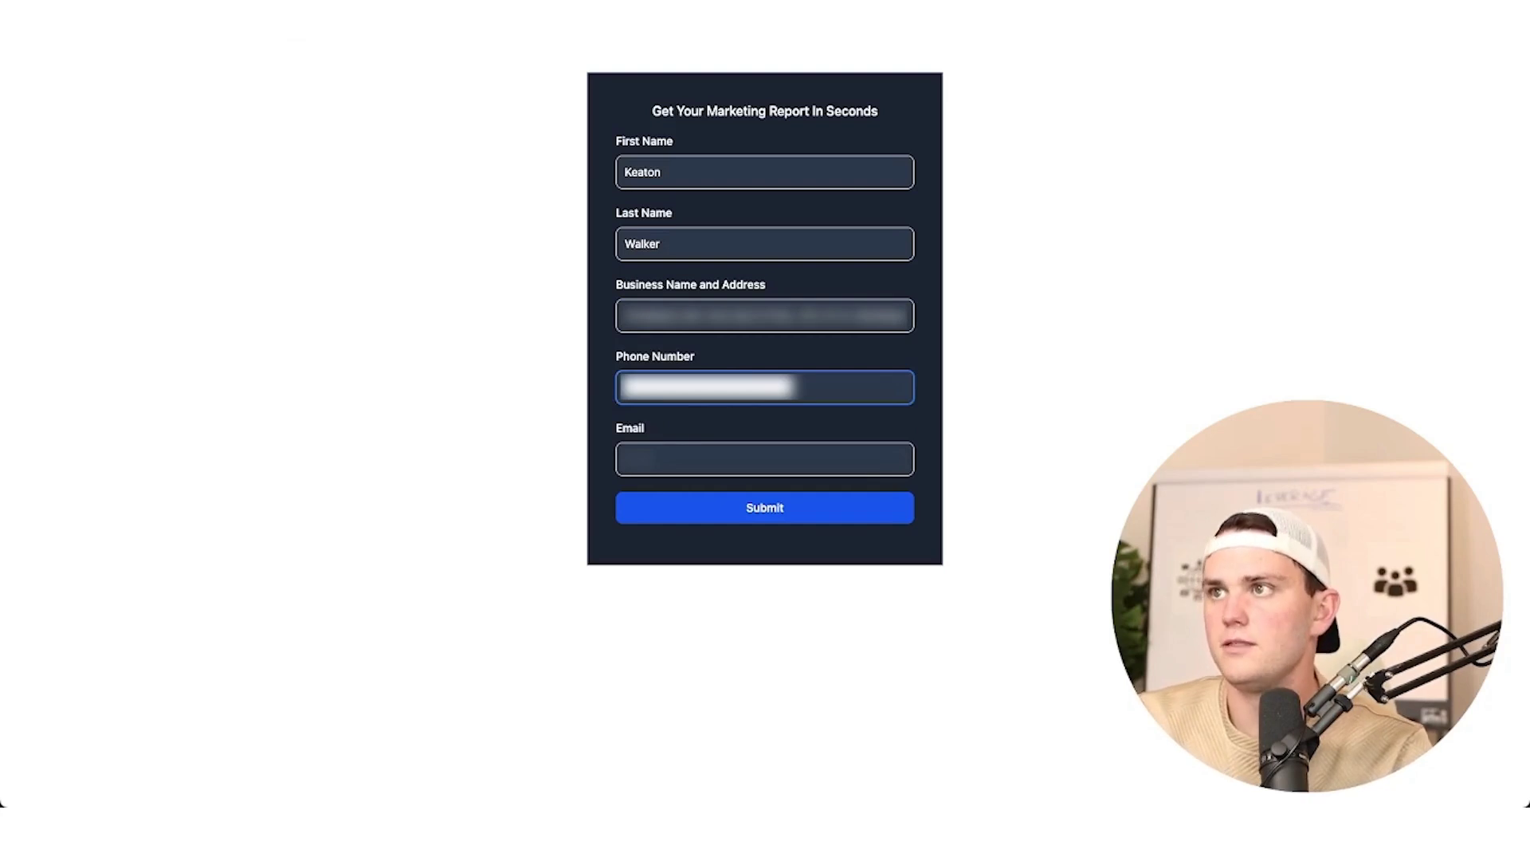
pyautogui.press('Tab')
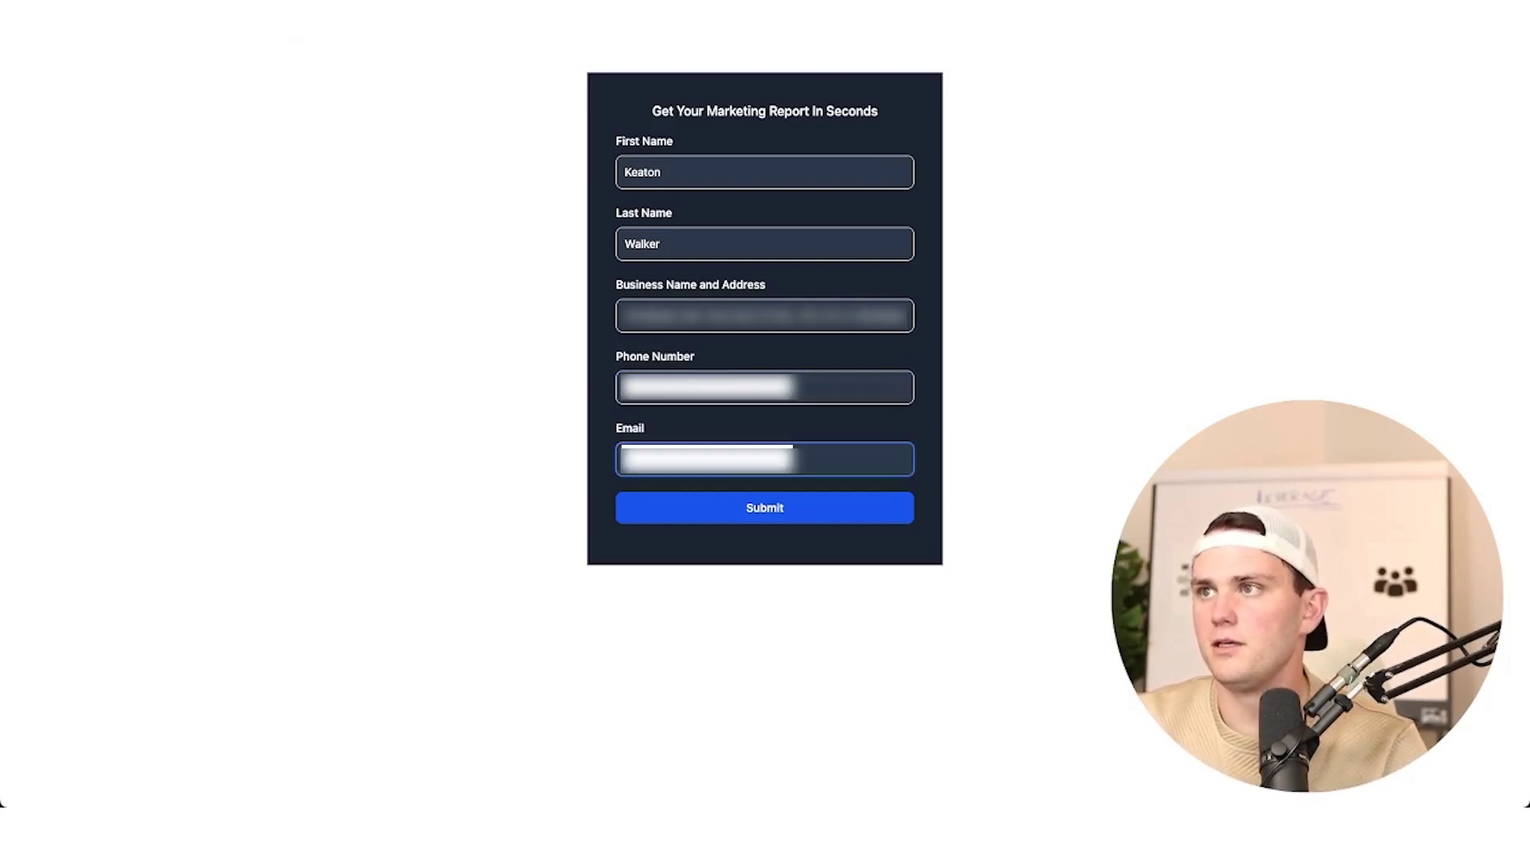
pyautogui.press('Return')
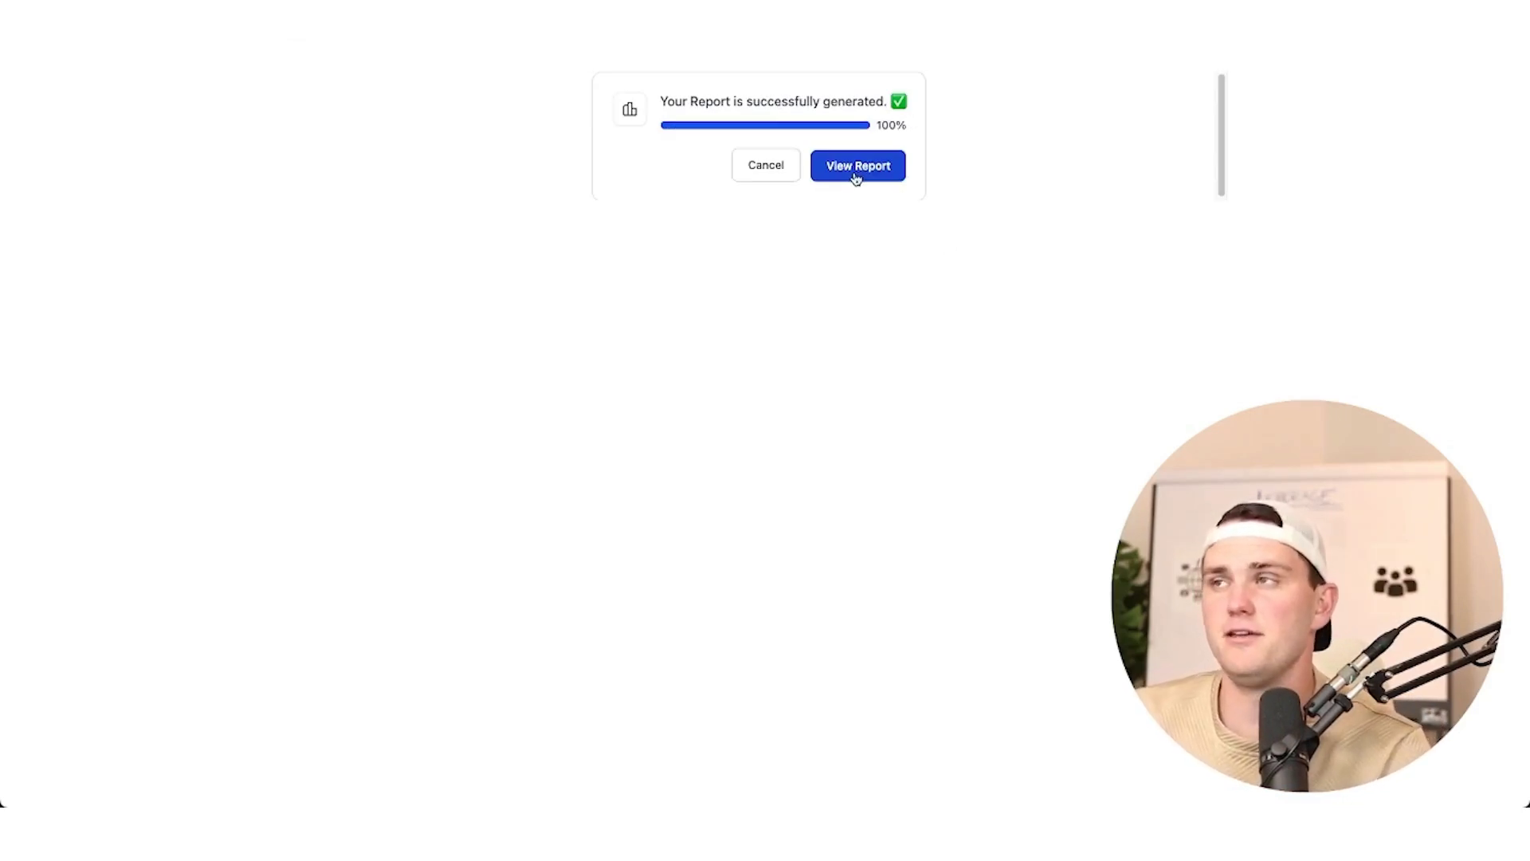
pyautogui.click(856, 177)
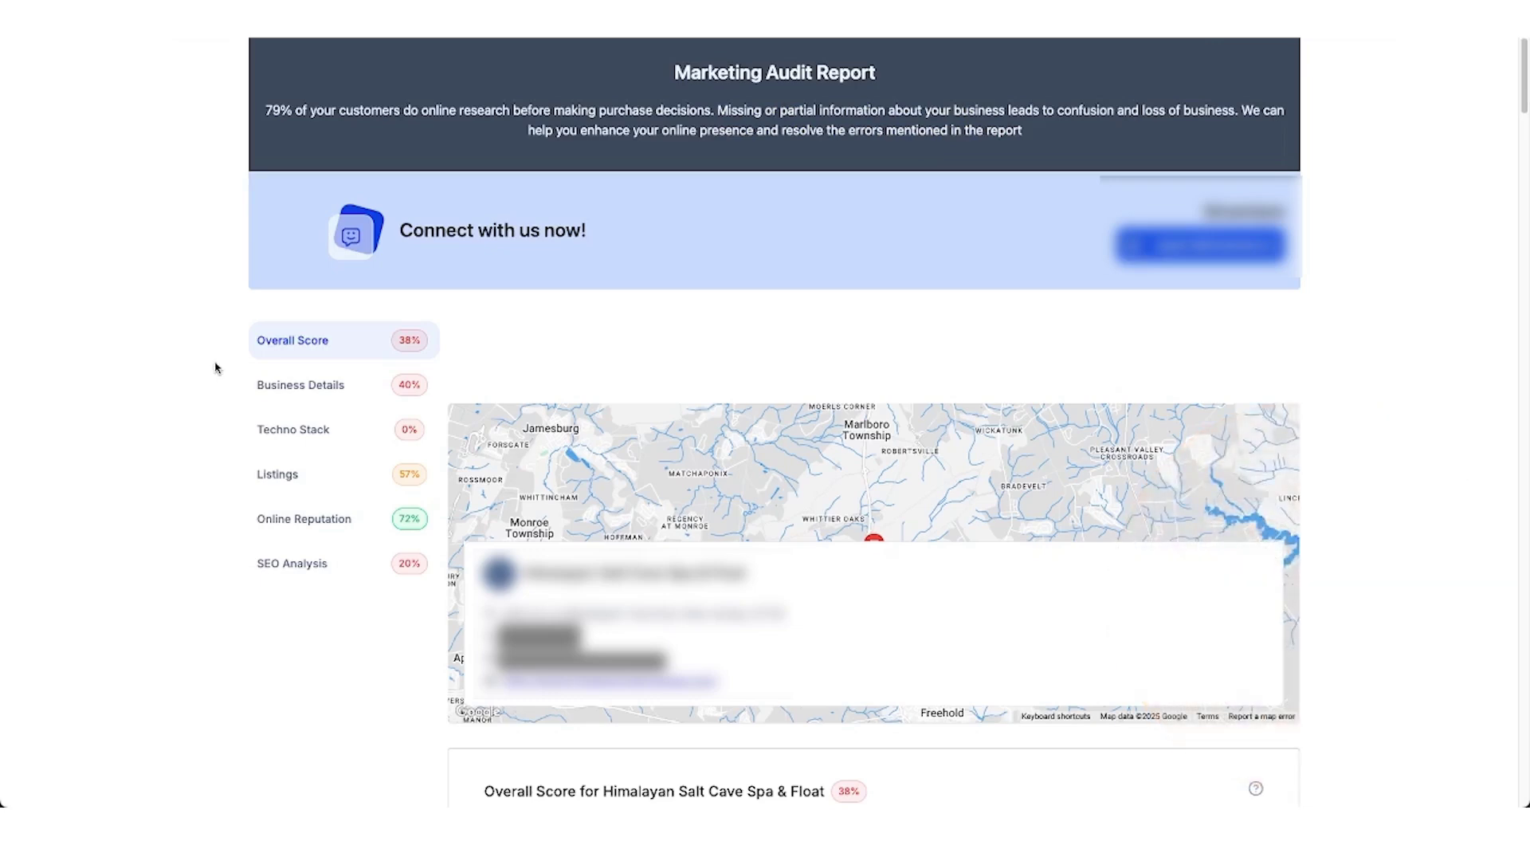
pyautogui.scroll(-20, 118, 427)
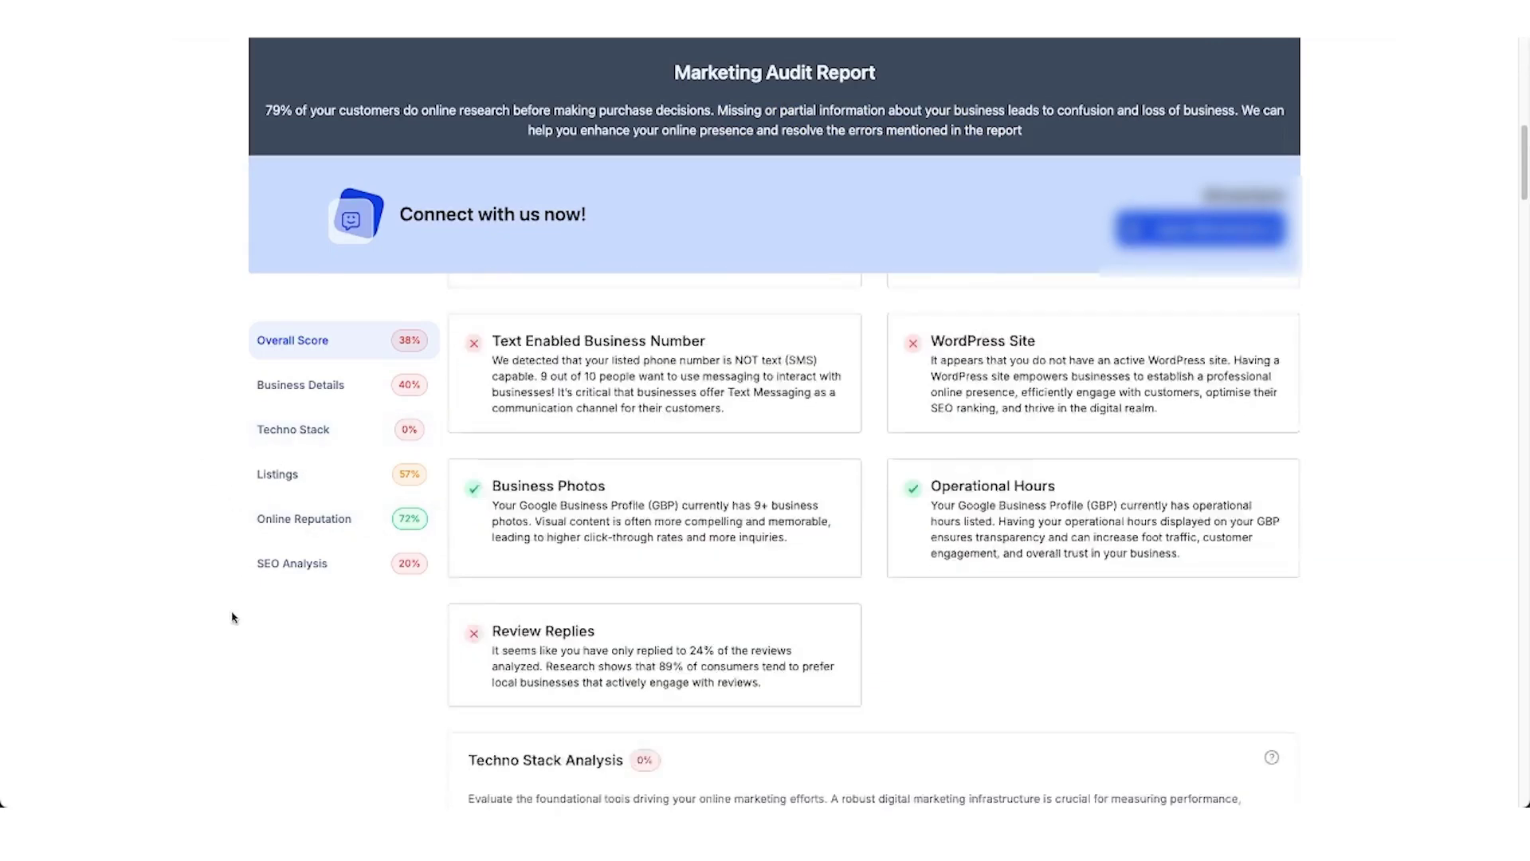
pyautogui.scroll(-15, 232, 585)
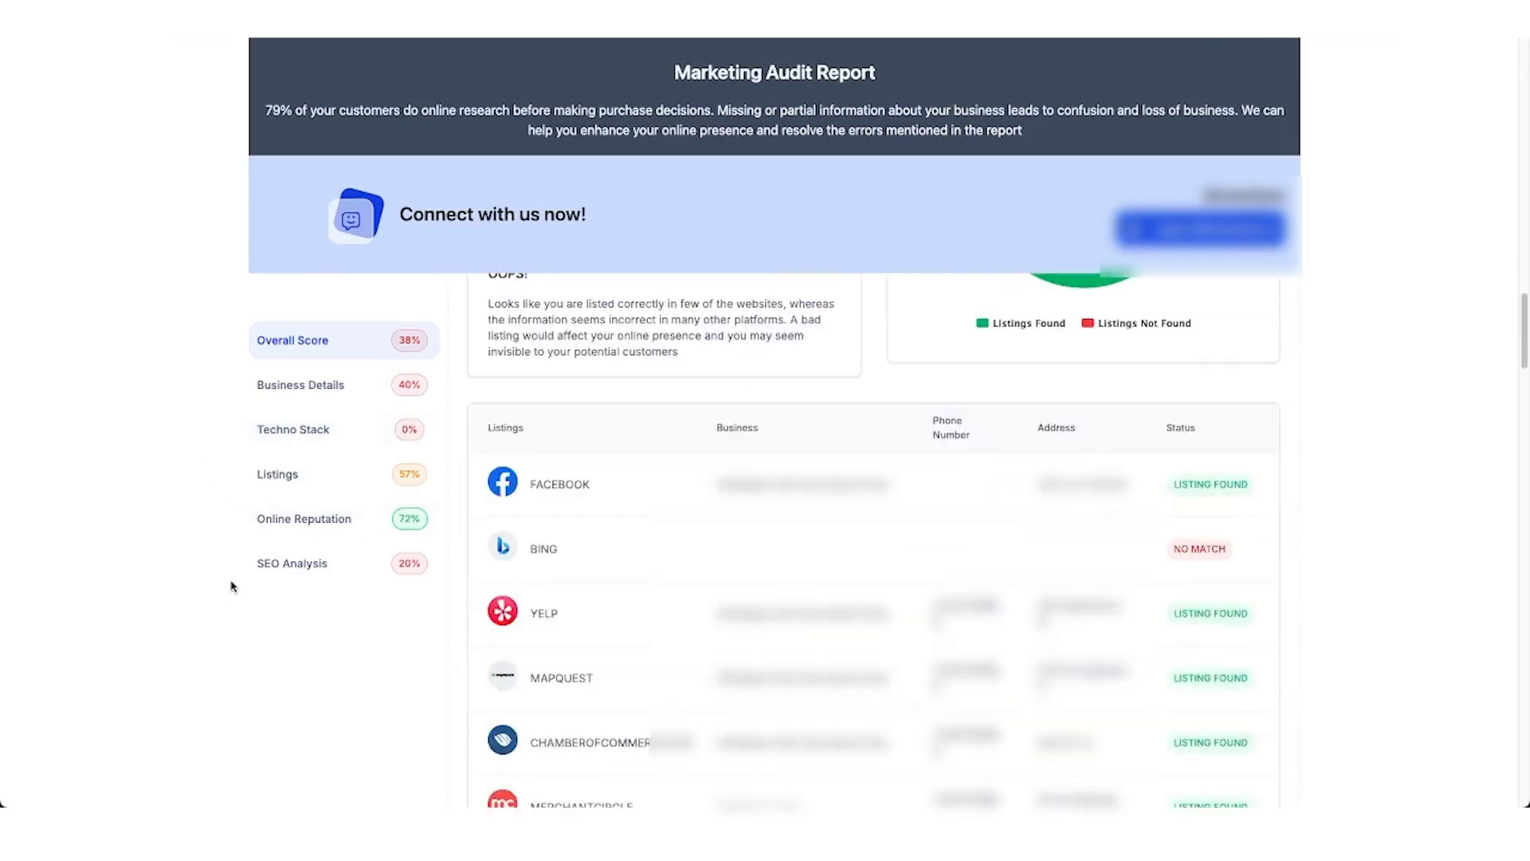
pyautogui.scroll(-5, 620, 428)
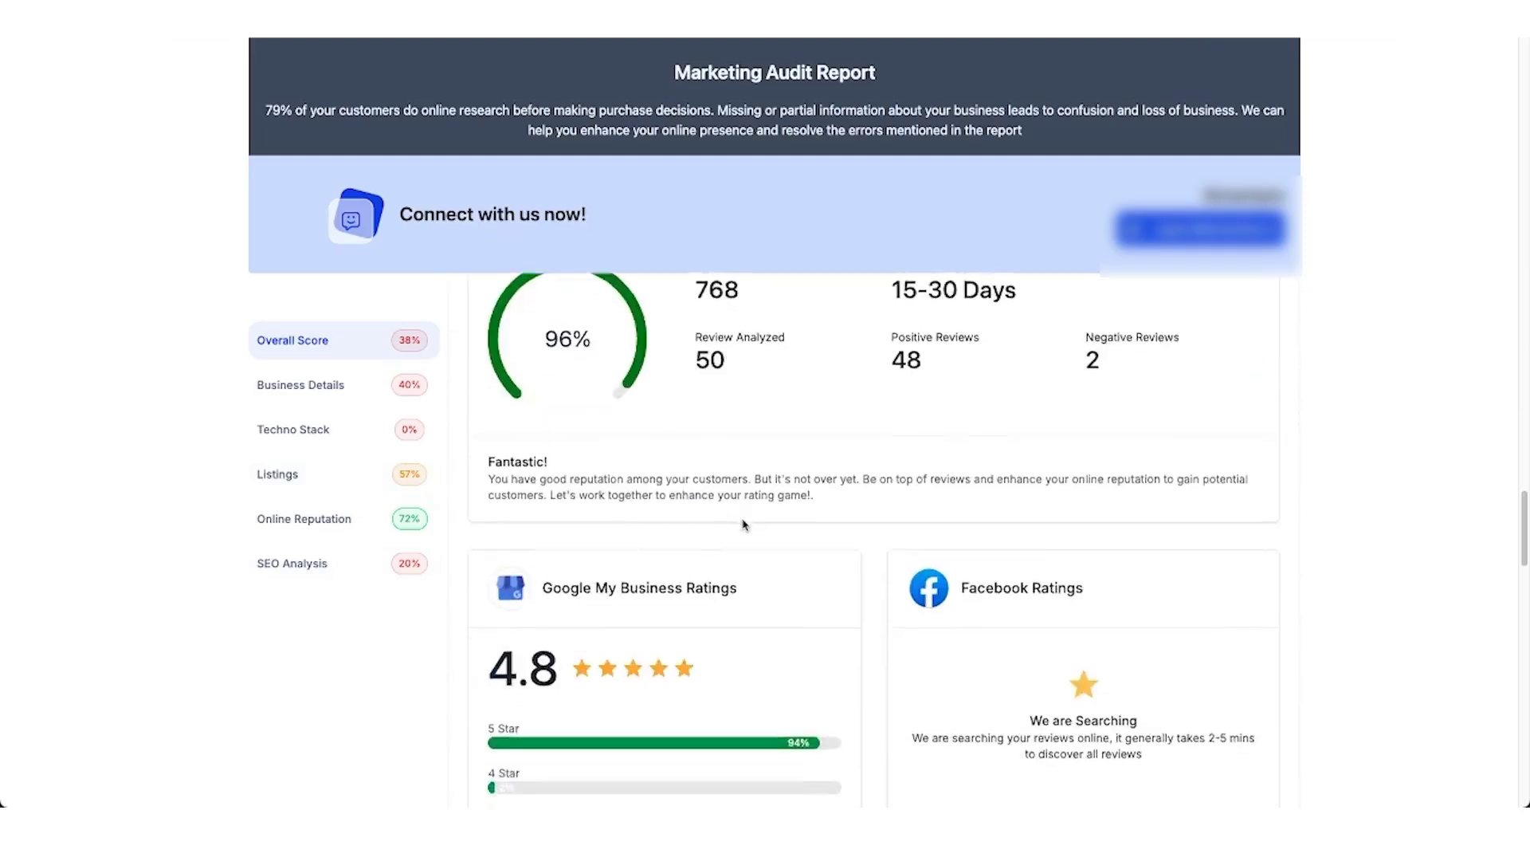
pyautogui.tripleClick(675, 323)
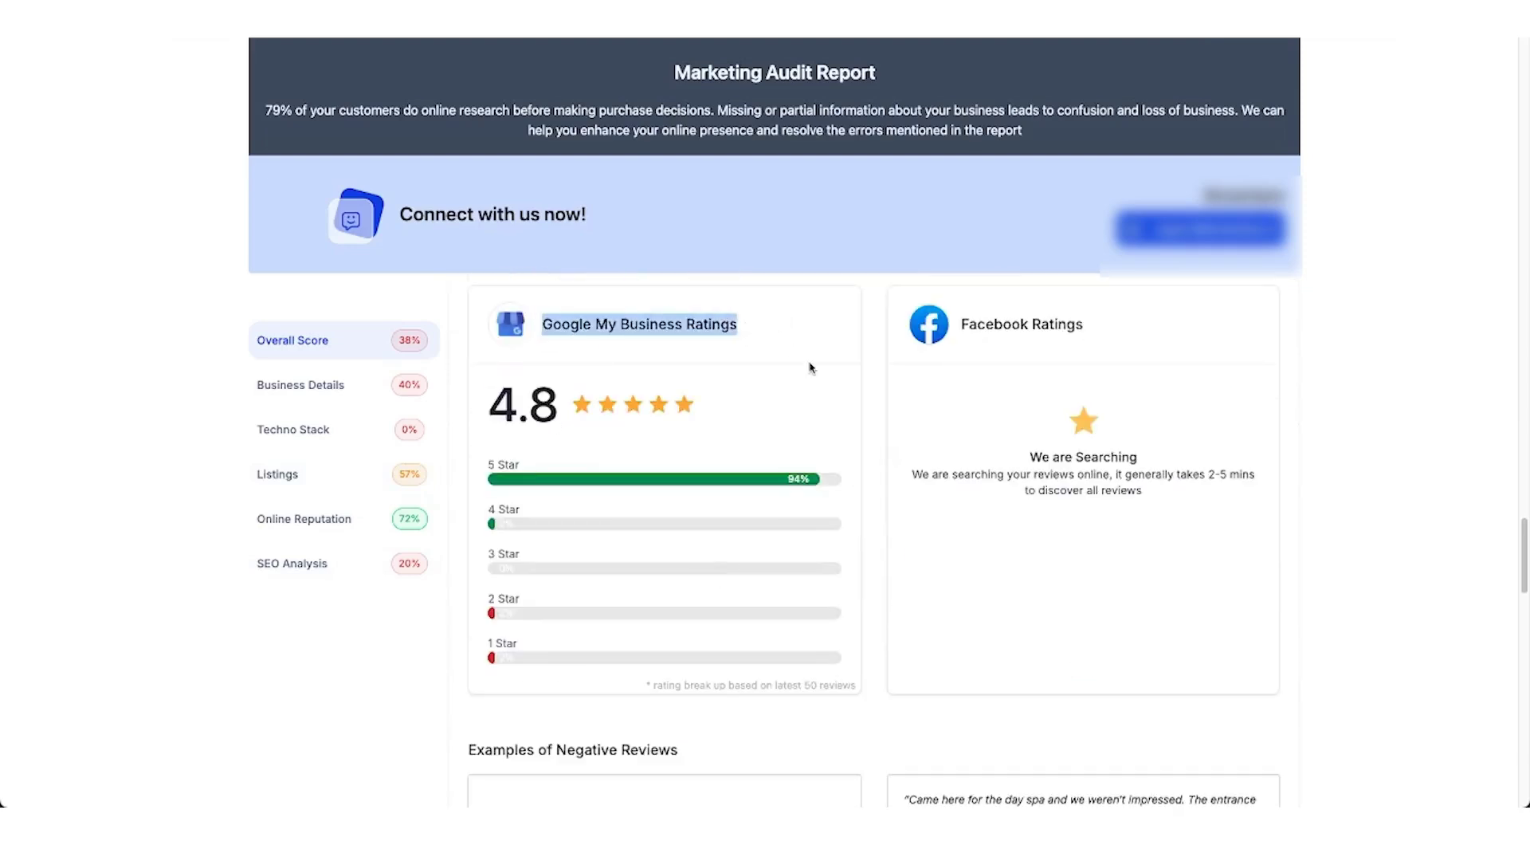
pyautogui.scroll(-5, 916, 359)
pyautogui.scroll(-1, 570, 536)
pyautogui.scroll(8, 571, 541)
pyautogui.scroll(-8, 571, 540)
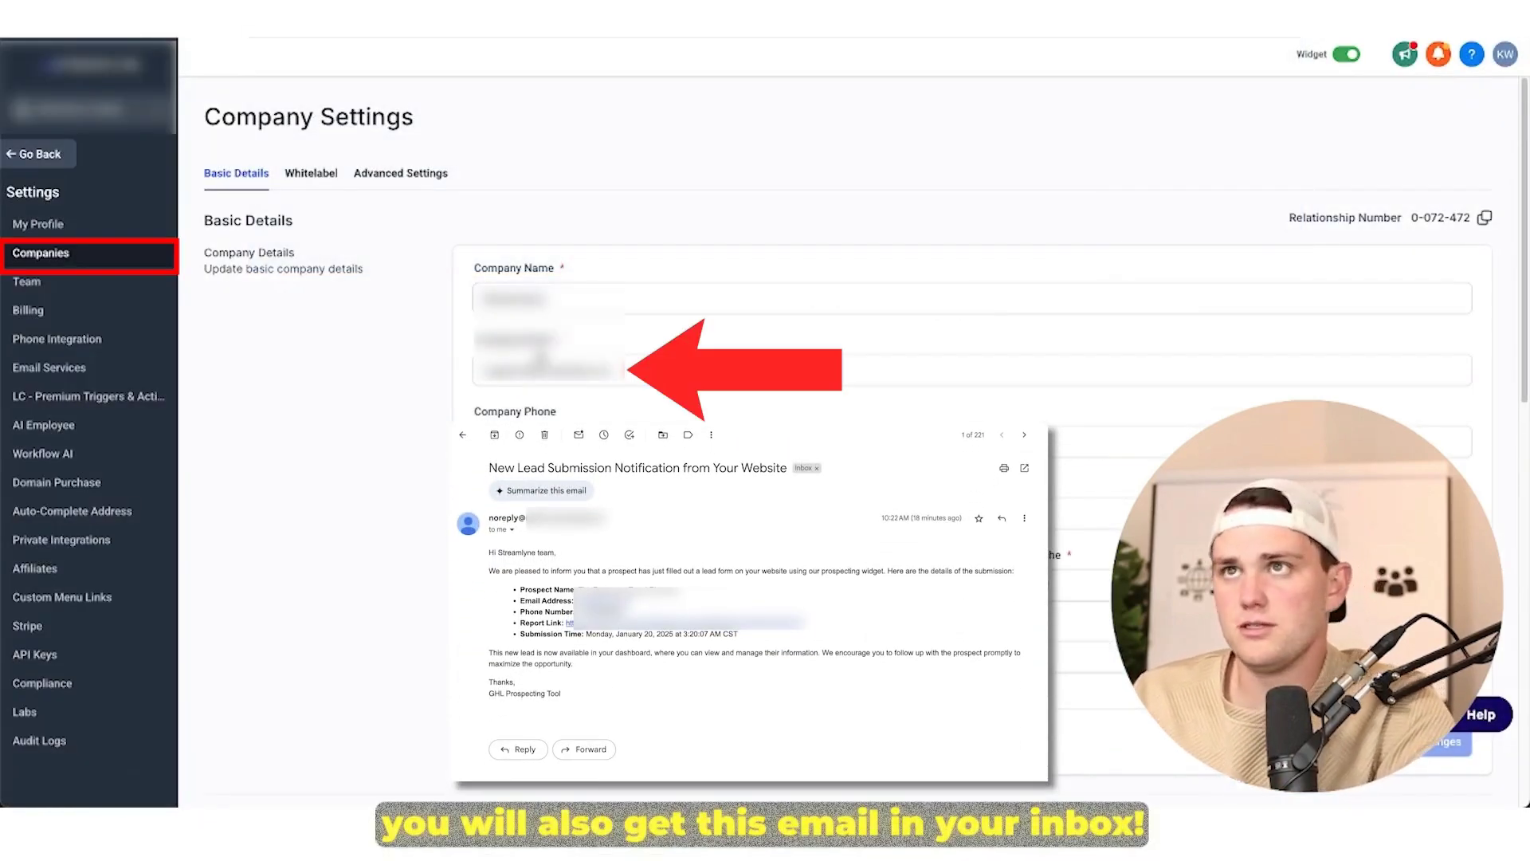
# - Open the newest prospect's account overview and review its e-mail and phone number
pyautogui.tripleClick(541, 360)
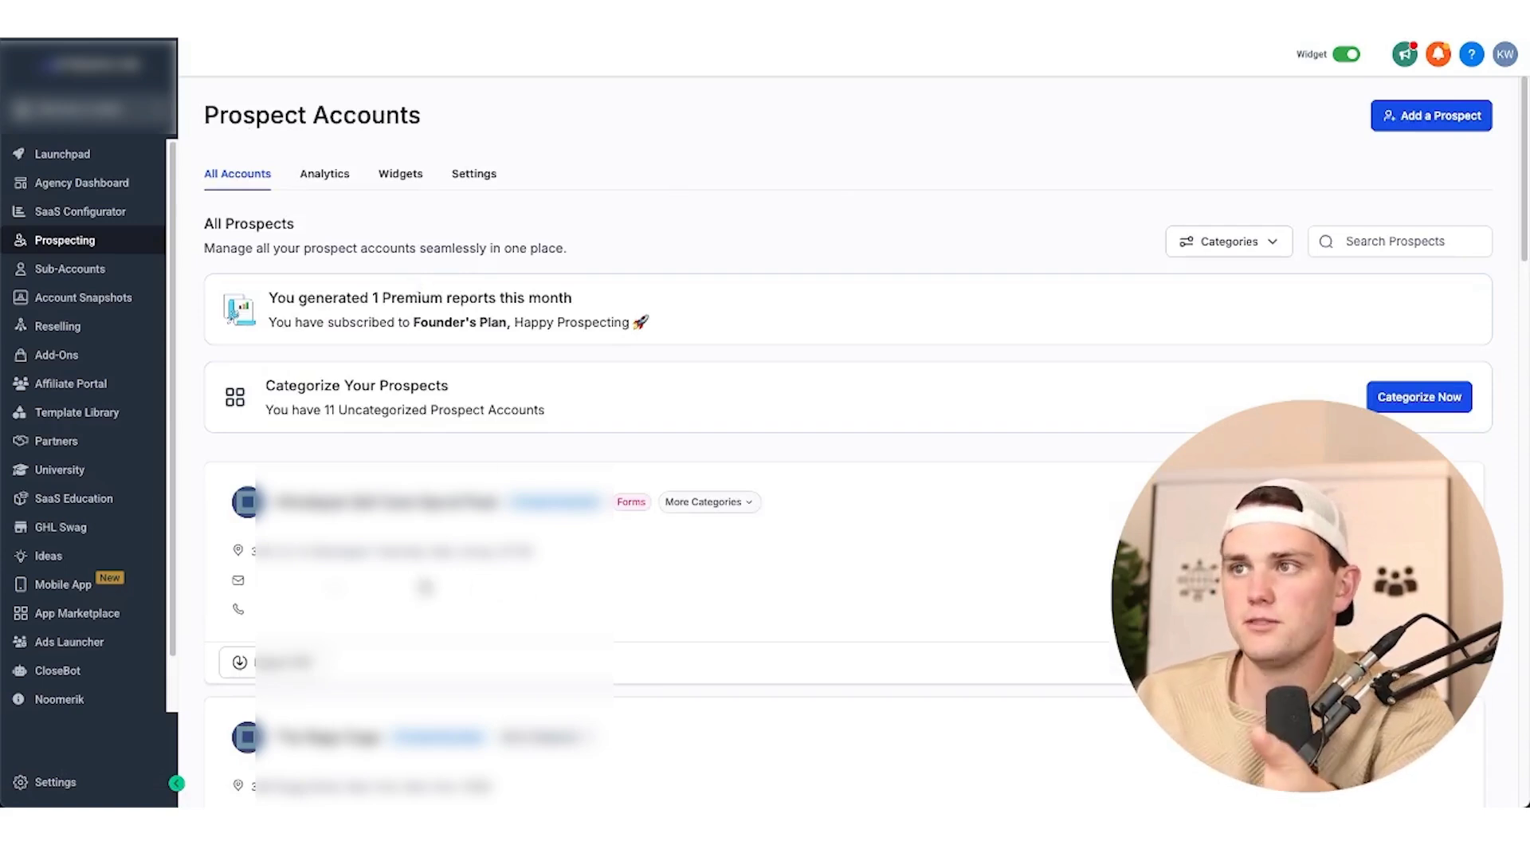
pyautogui.click(488, 588)
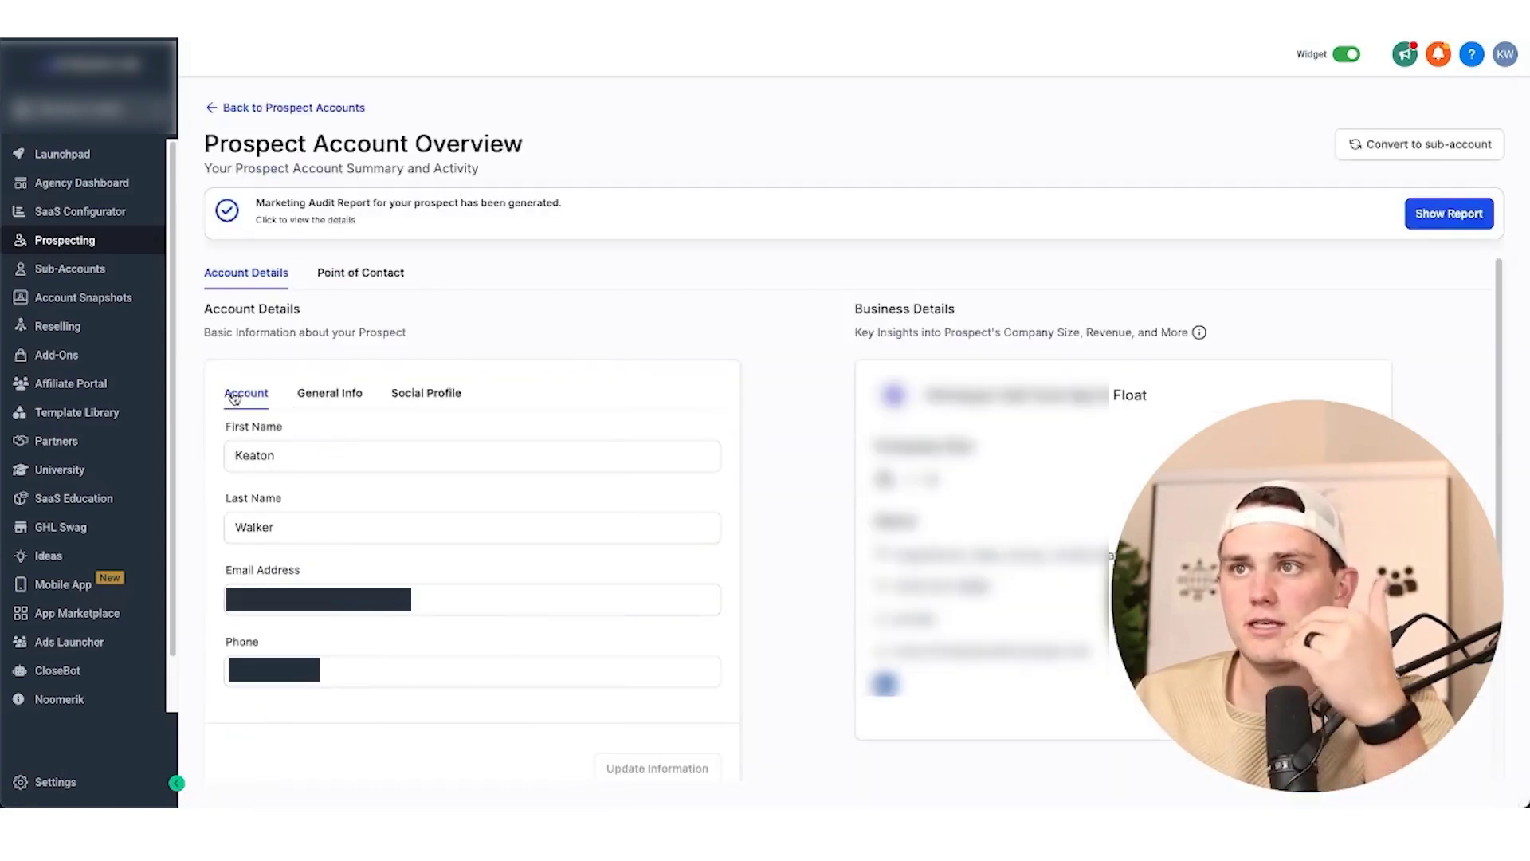
pyautogui.moveTo(431, 602); pyautogui.dragTo(194, 613)
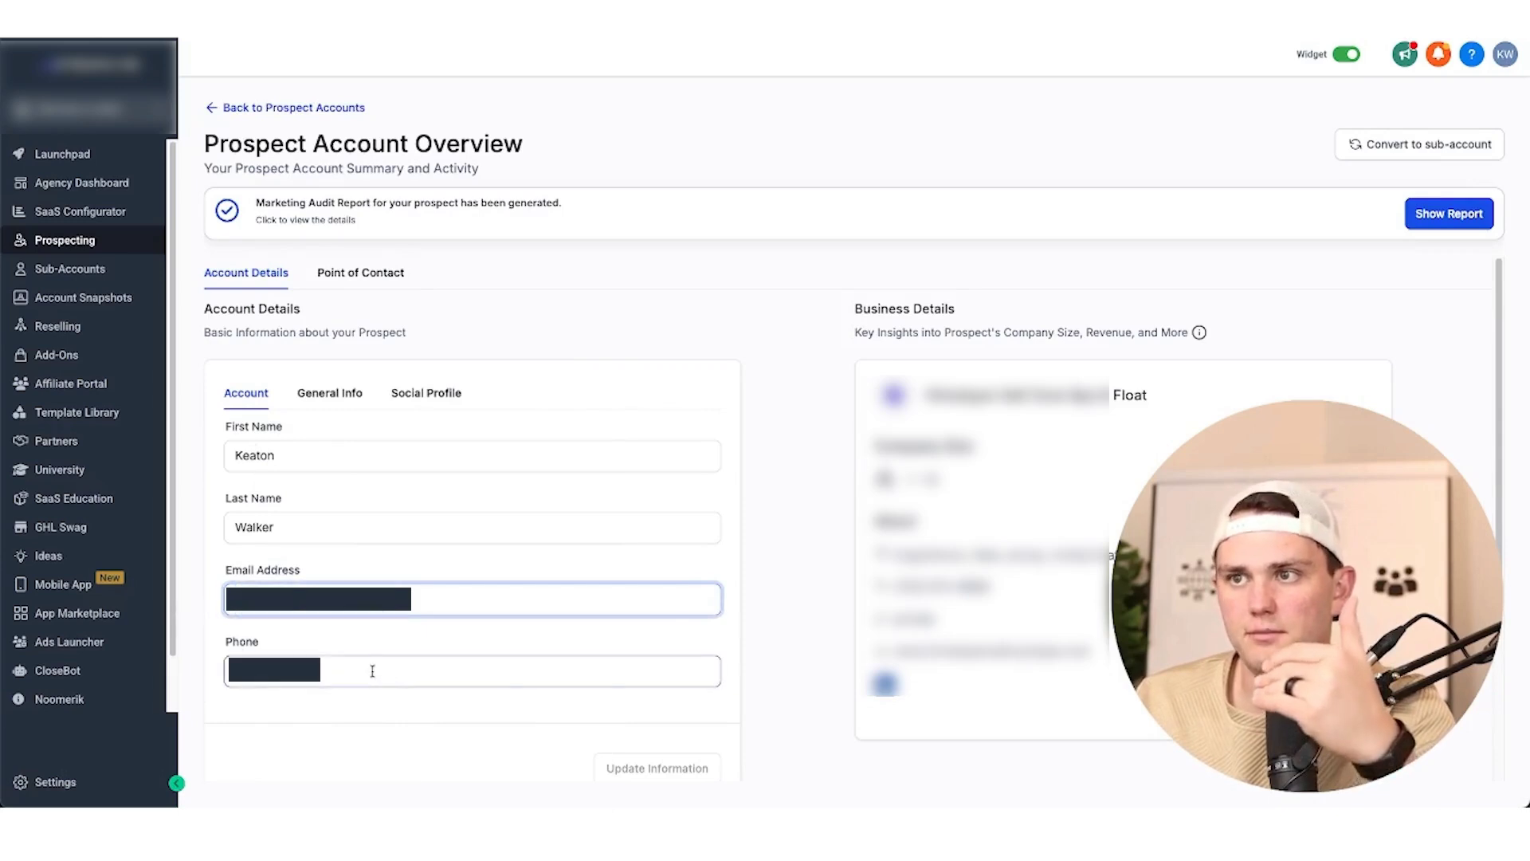
pyautogui.click(369, 669)
pyautogui.click(215, 557)
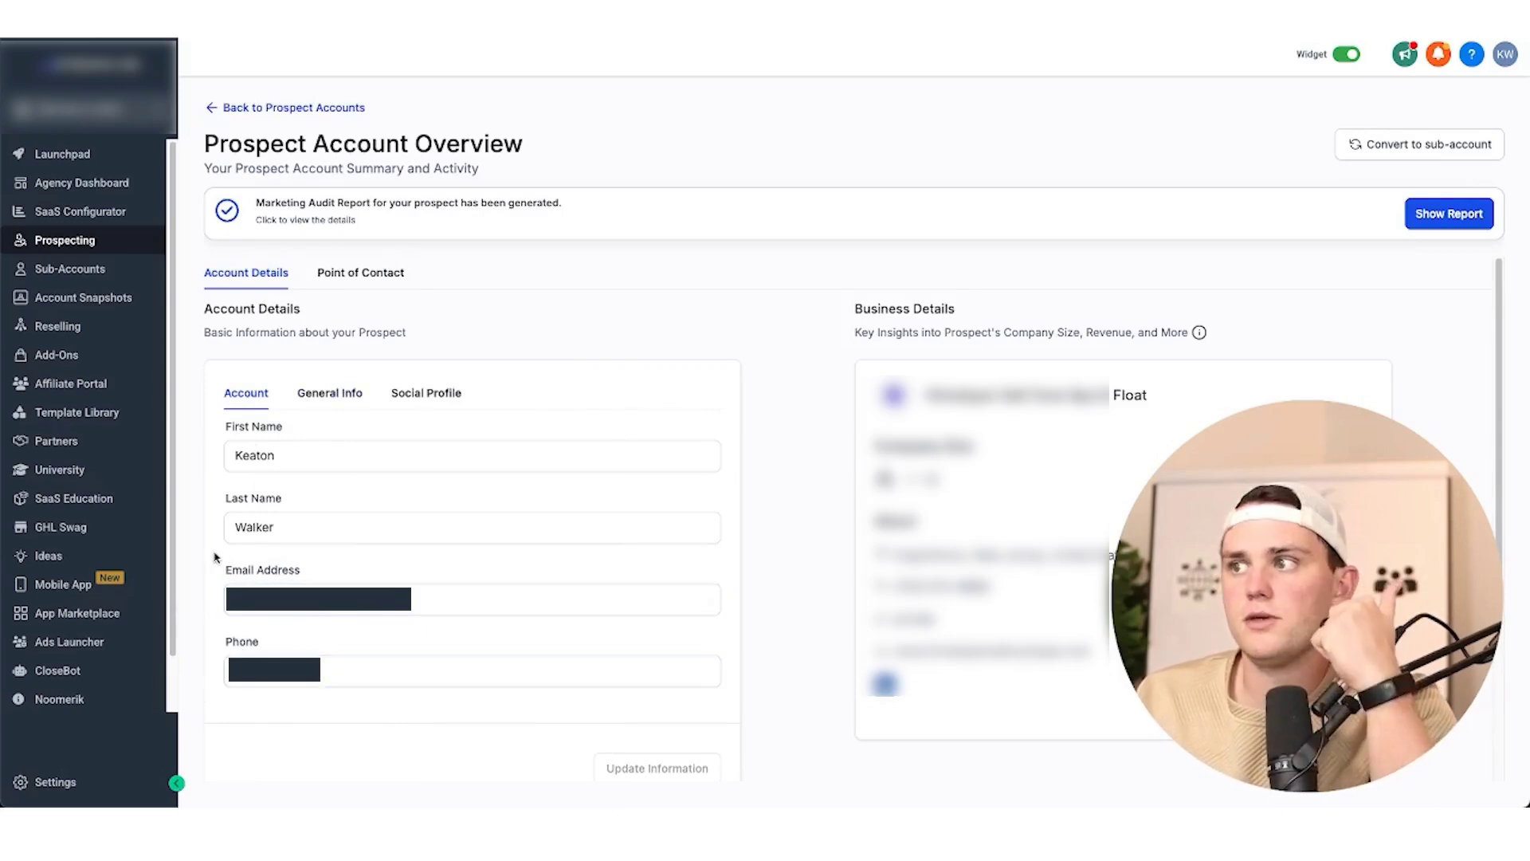
pyautogui.scroll(-1, 299, 557)
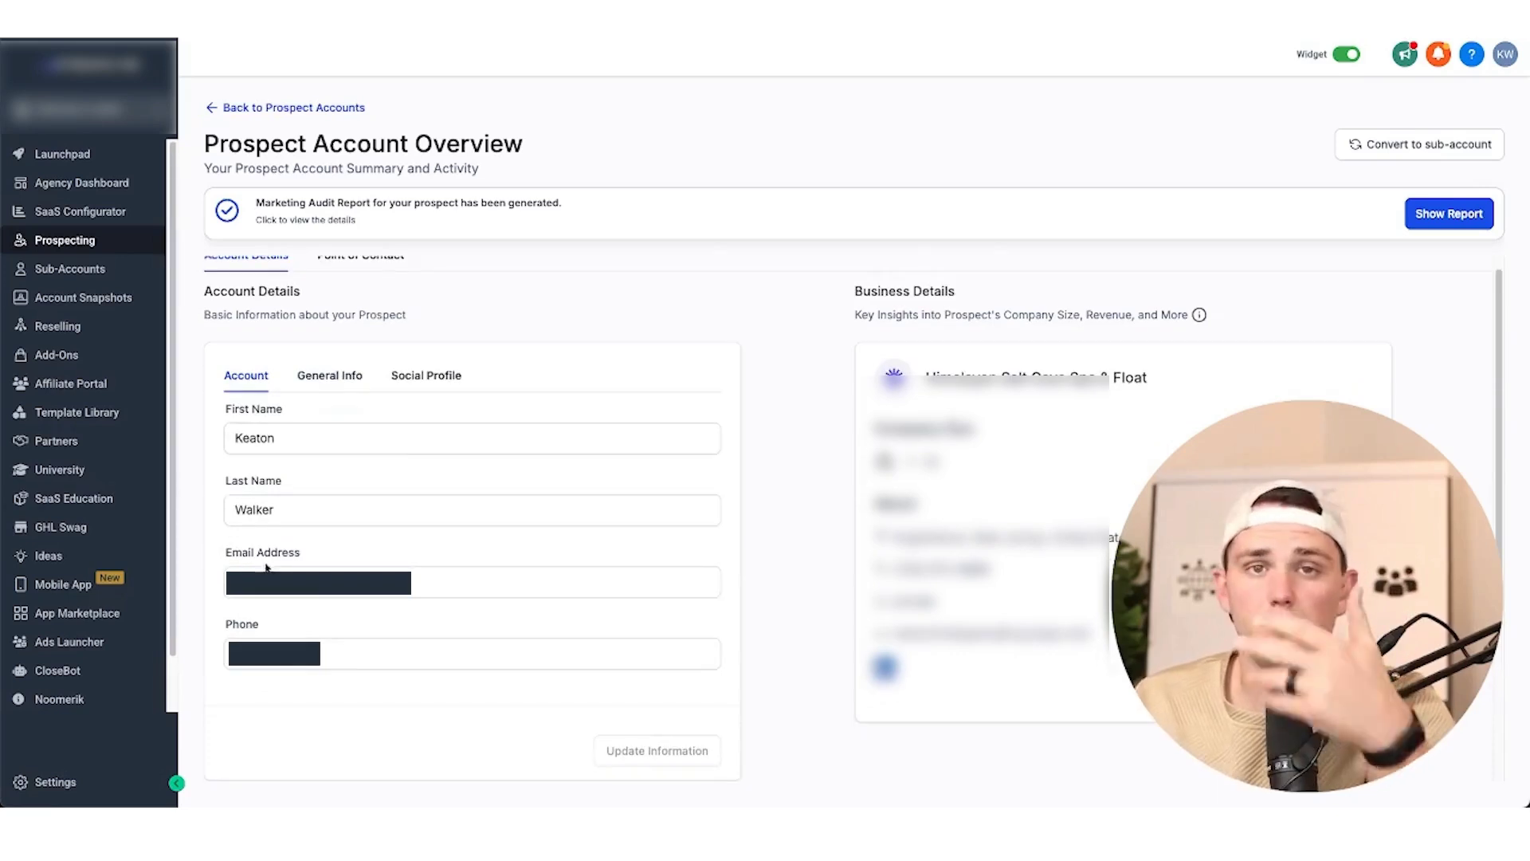
pyautogui.scroll(1, 313, 401)
# - Review the General Info and Point of Contact tabs, opening the contact's LinkedIn profile
pyautogui.click(329, 395)
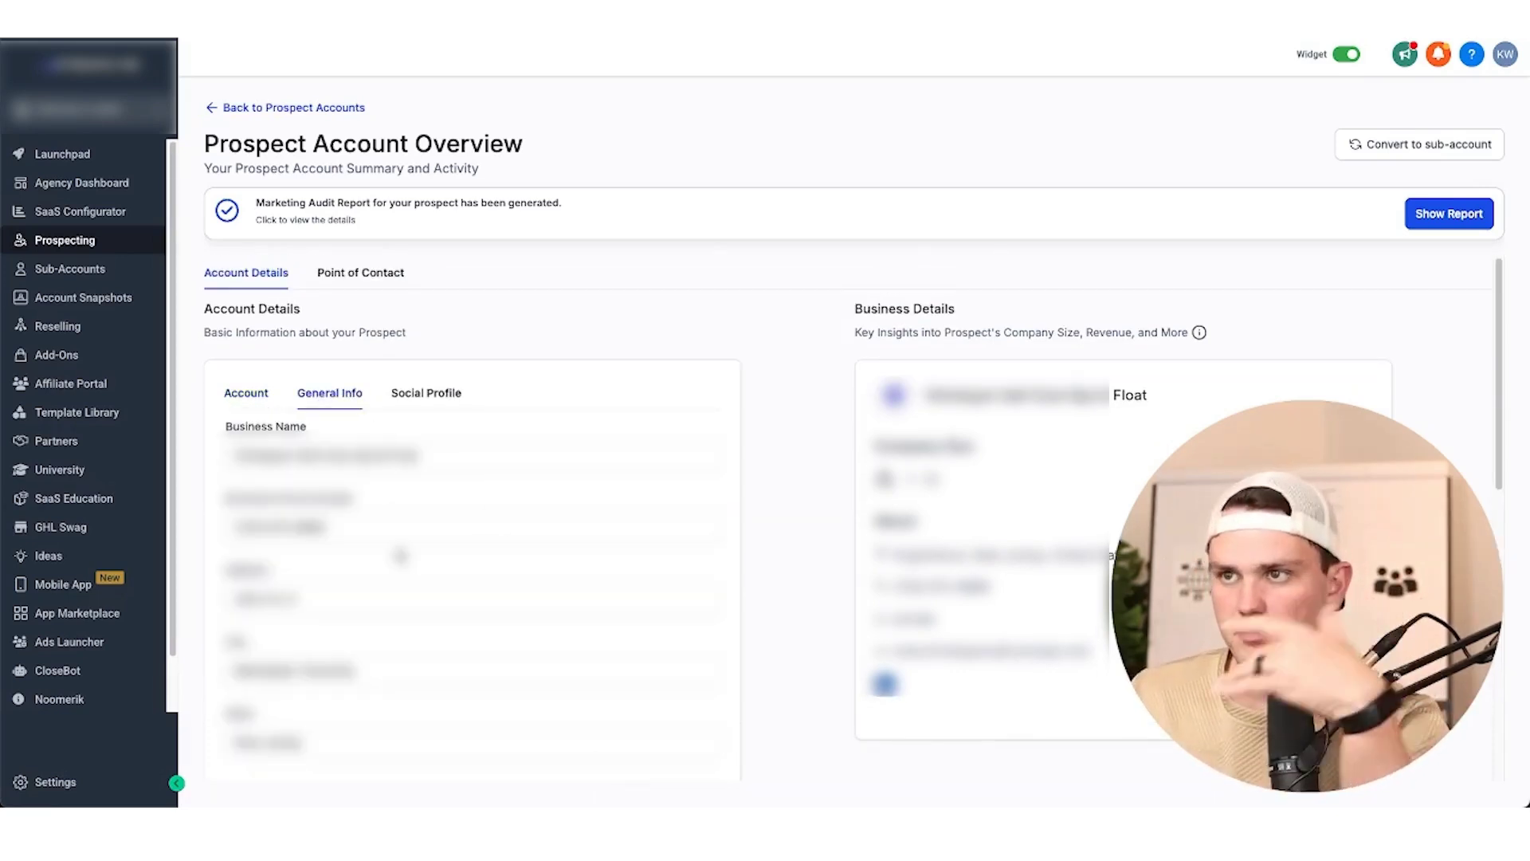
pyautogui.scroll(-5, 400, 556)
pyautogui.scroll(5, 398, 414)
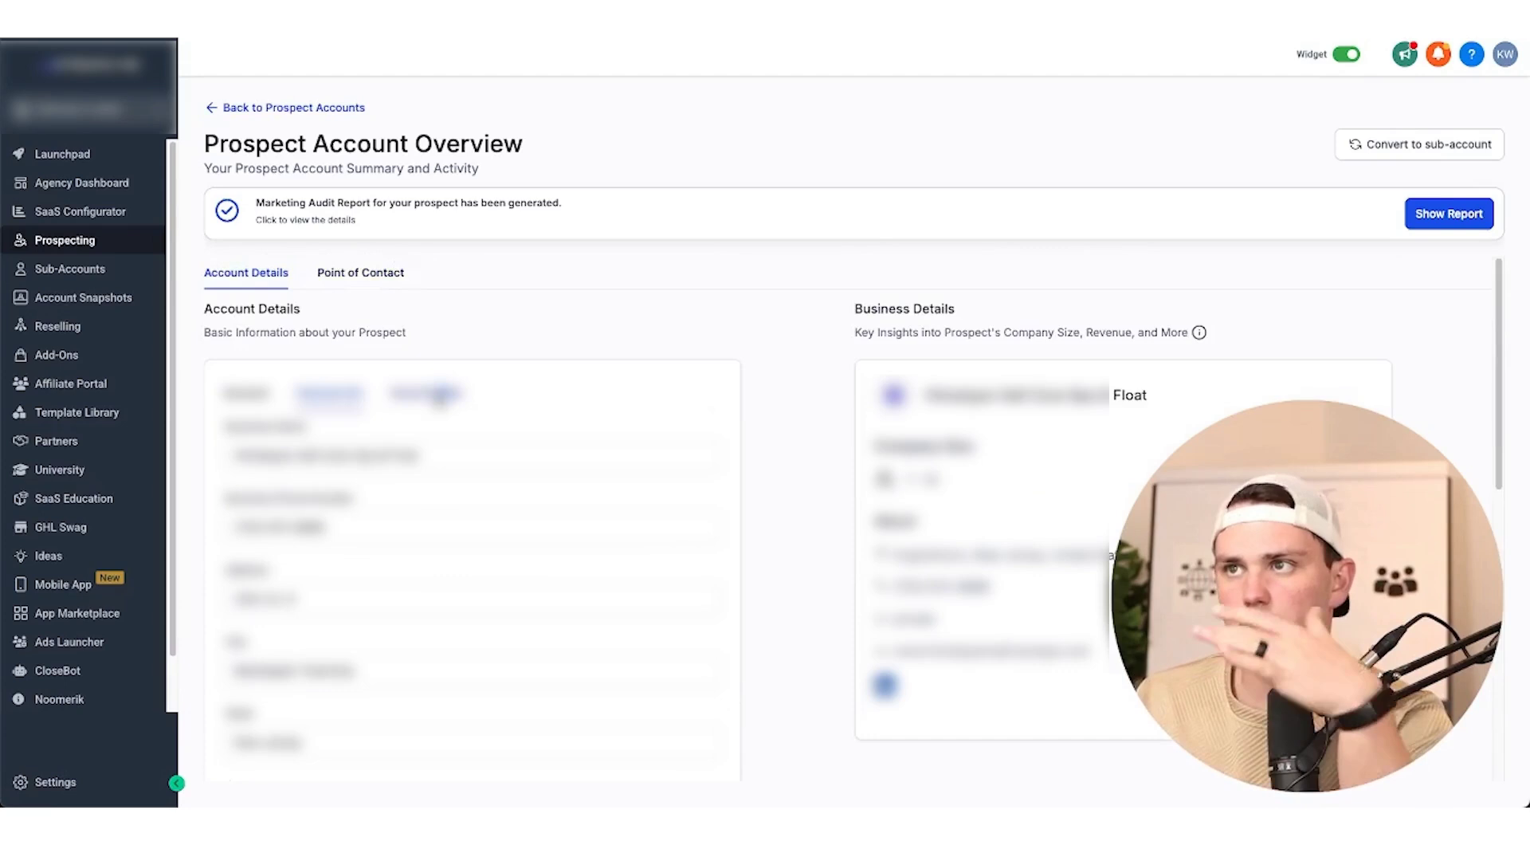
pyautogui.scroll(-5, 493, 562)
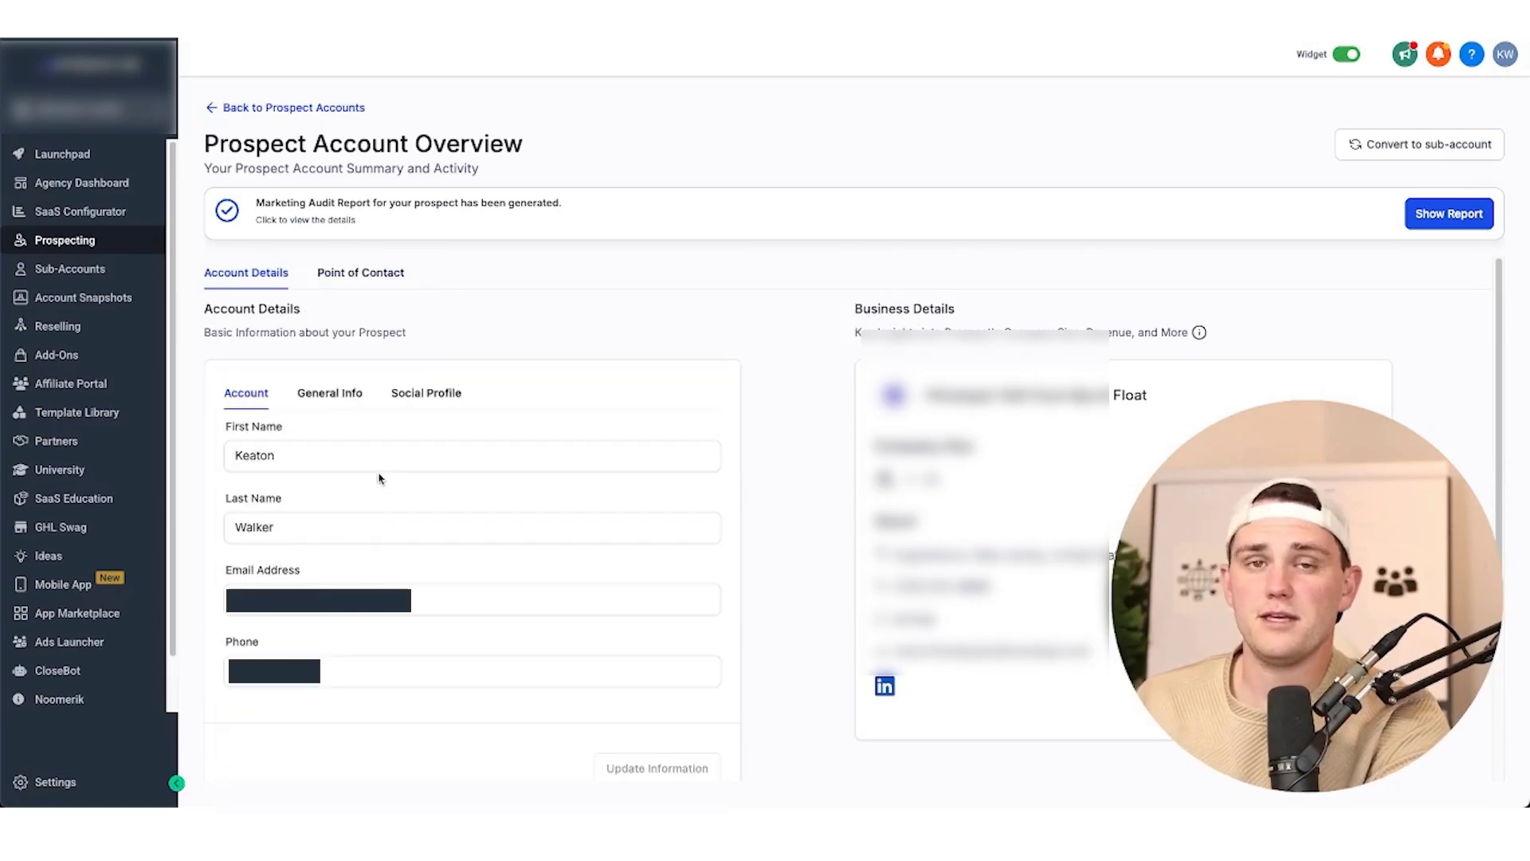
pyautogui.click(351, 275)
pyautogui.moveTo(400, 408); pyautogui.dragTo(223, 386)
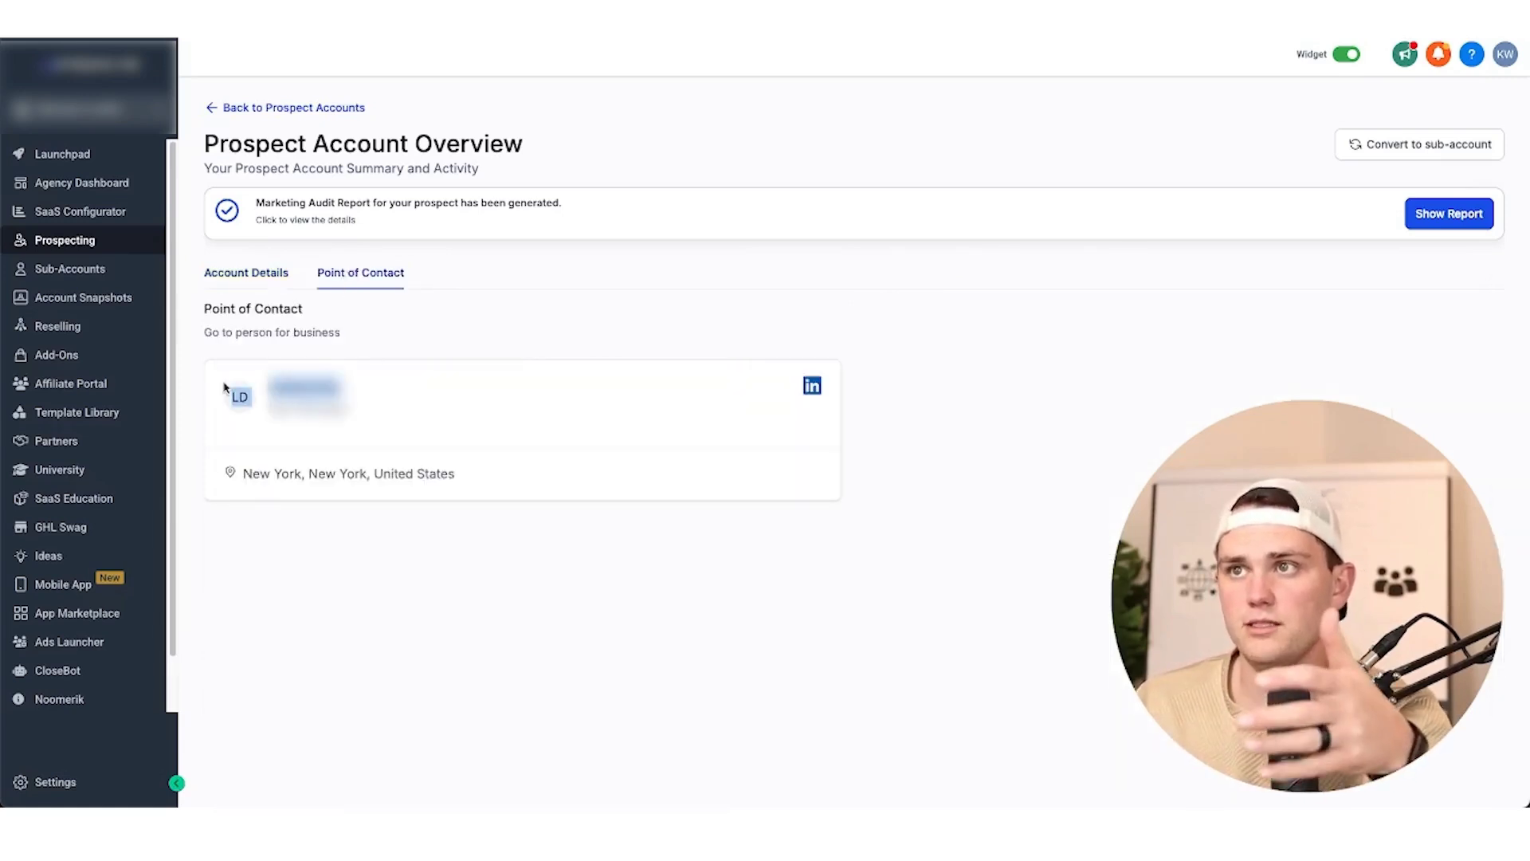
pyautogui.click(812, 386)
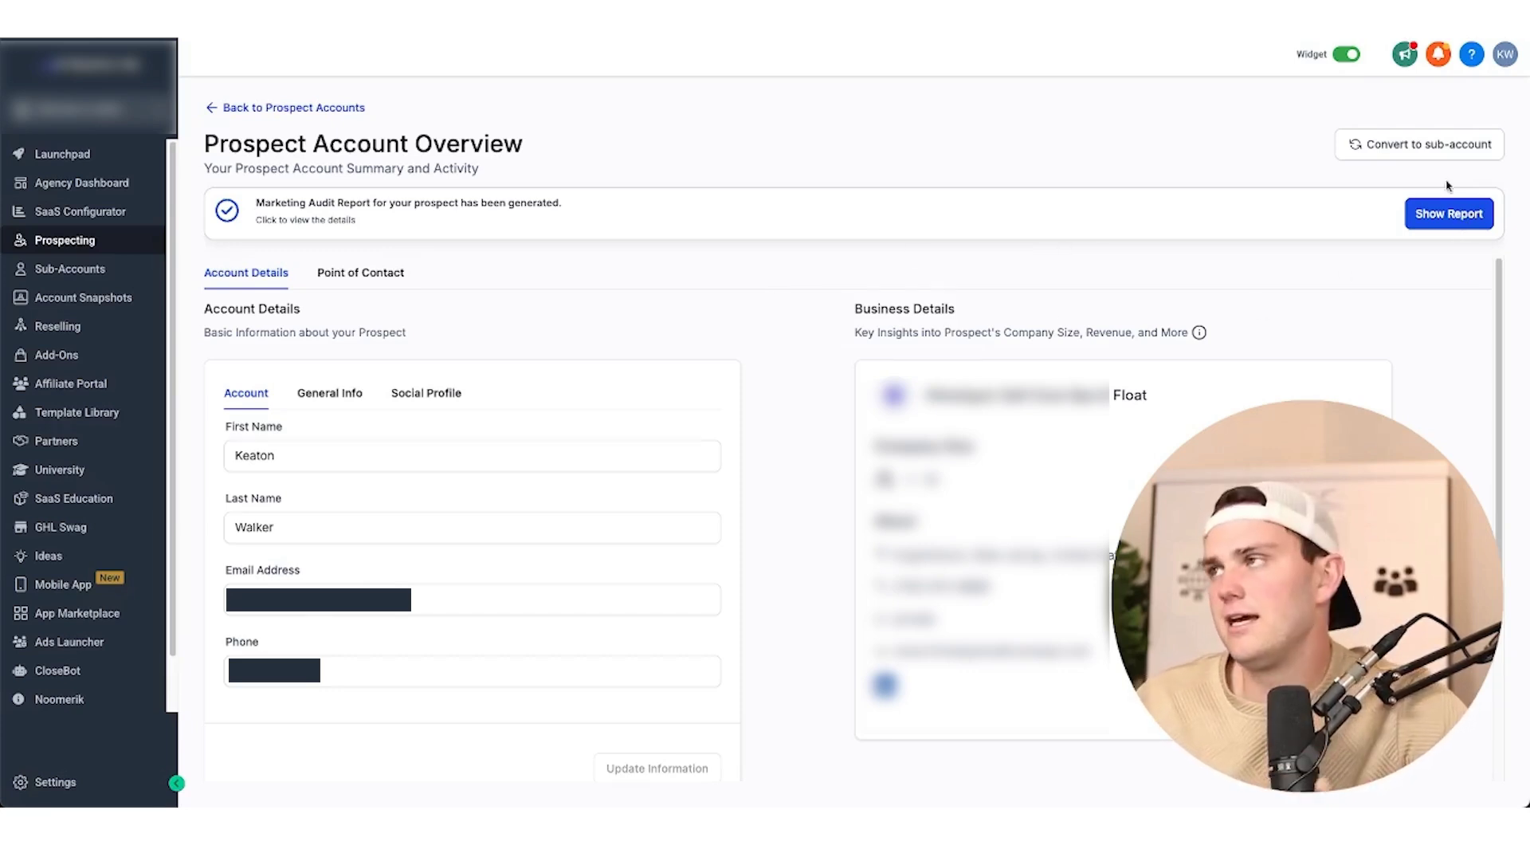
# - Open the prospect's audit report and hide its Website Performance section
pyautogui.click(1449, 211)
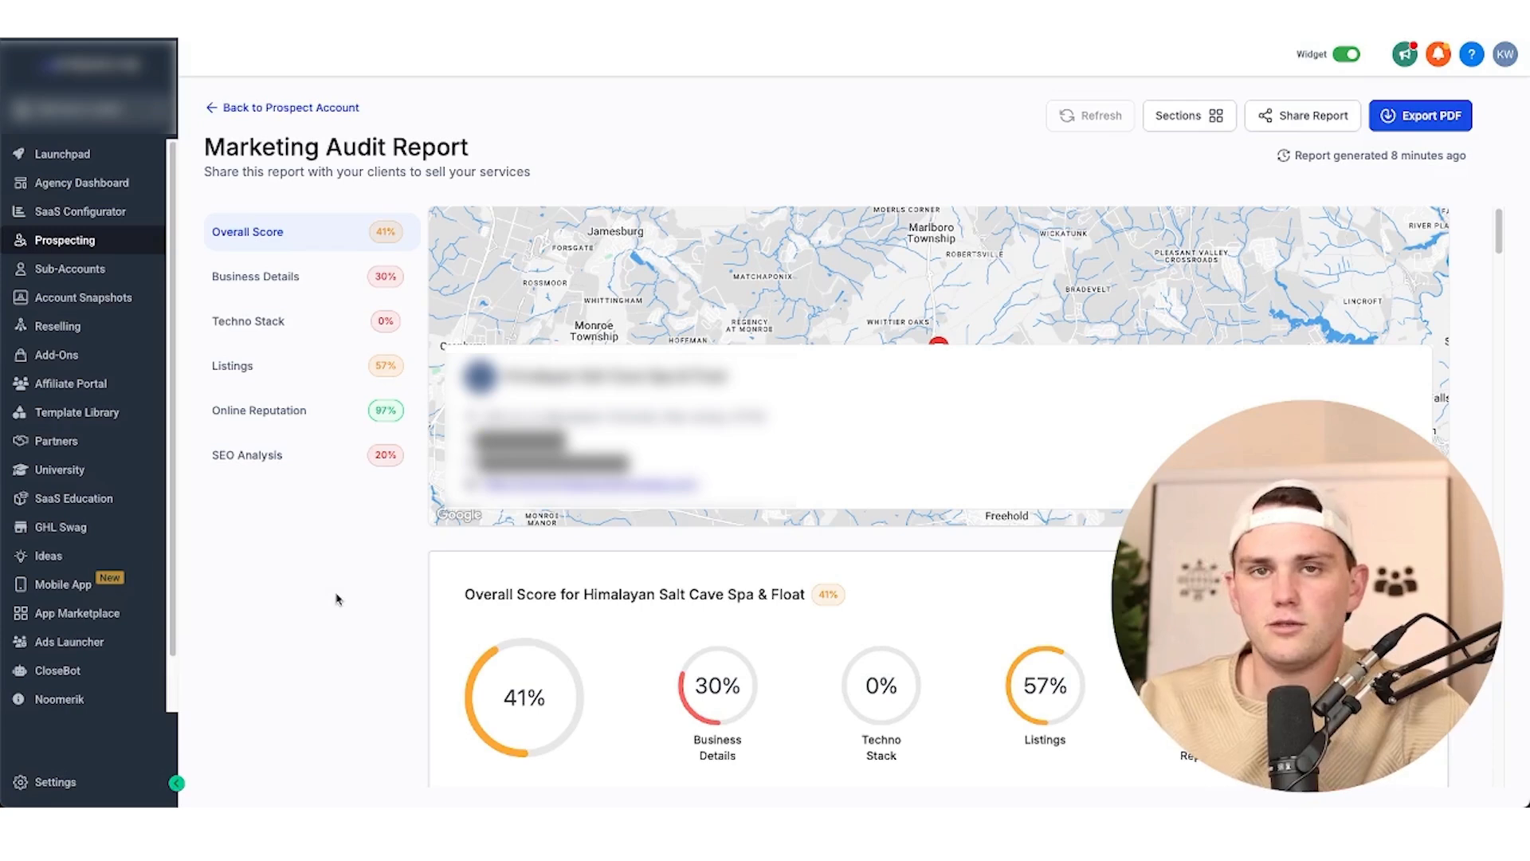
pyautogui.click(1216, 116)
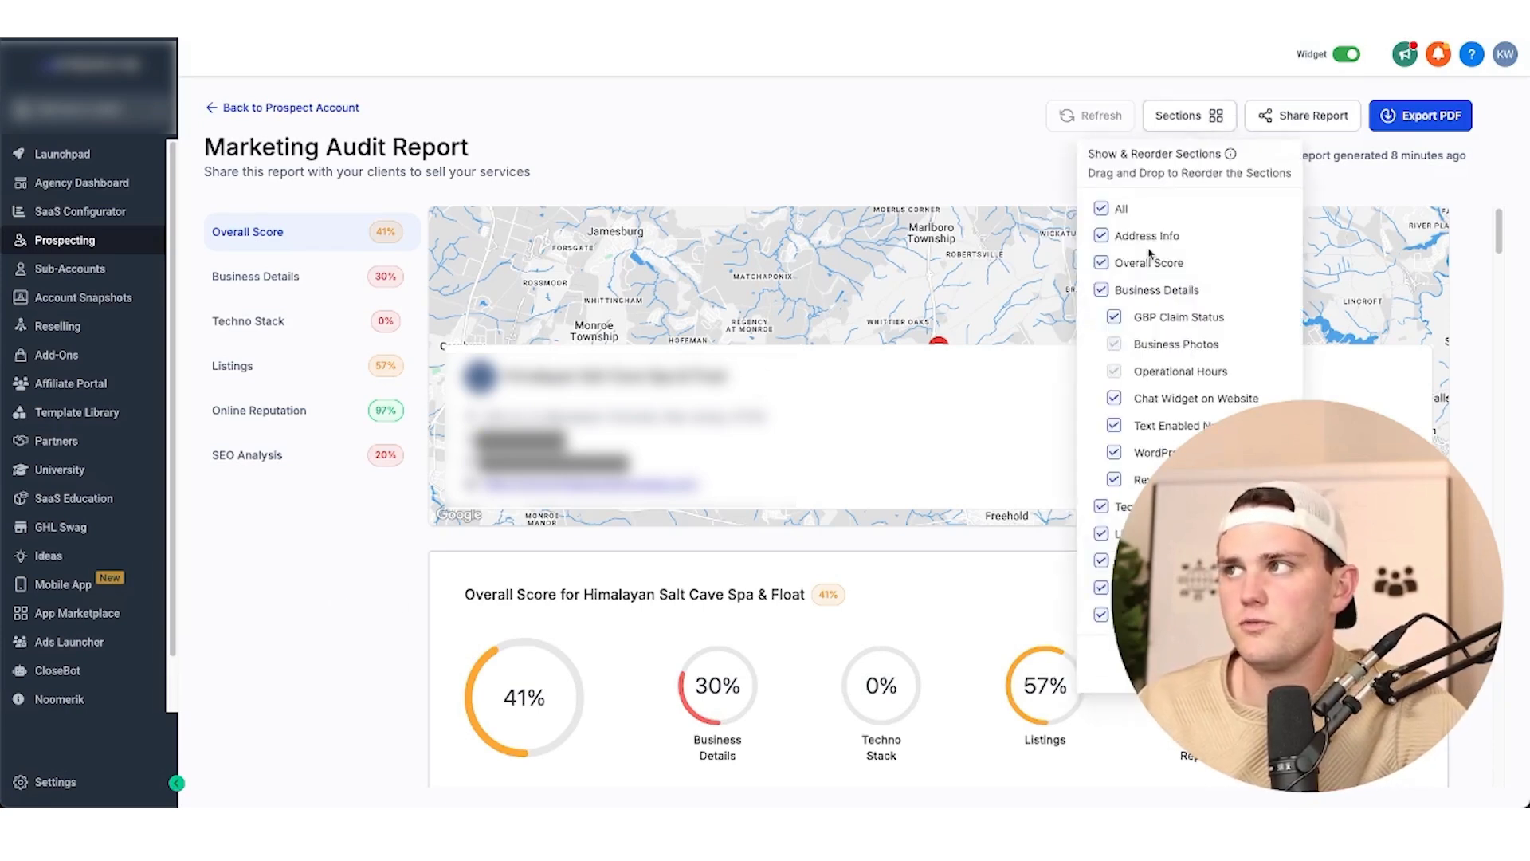
pyautogui.click(1101, 590)
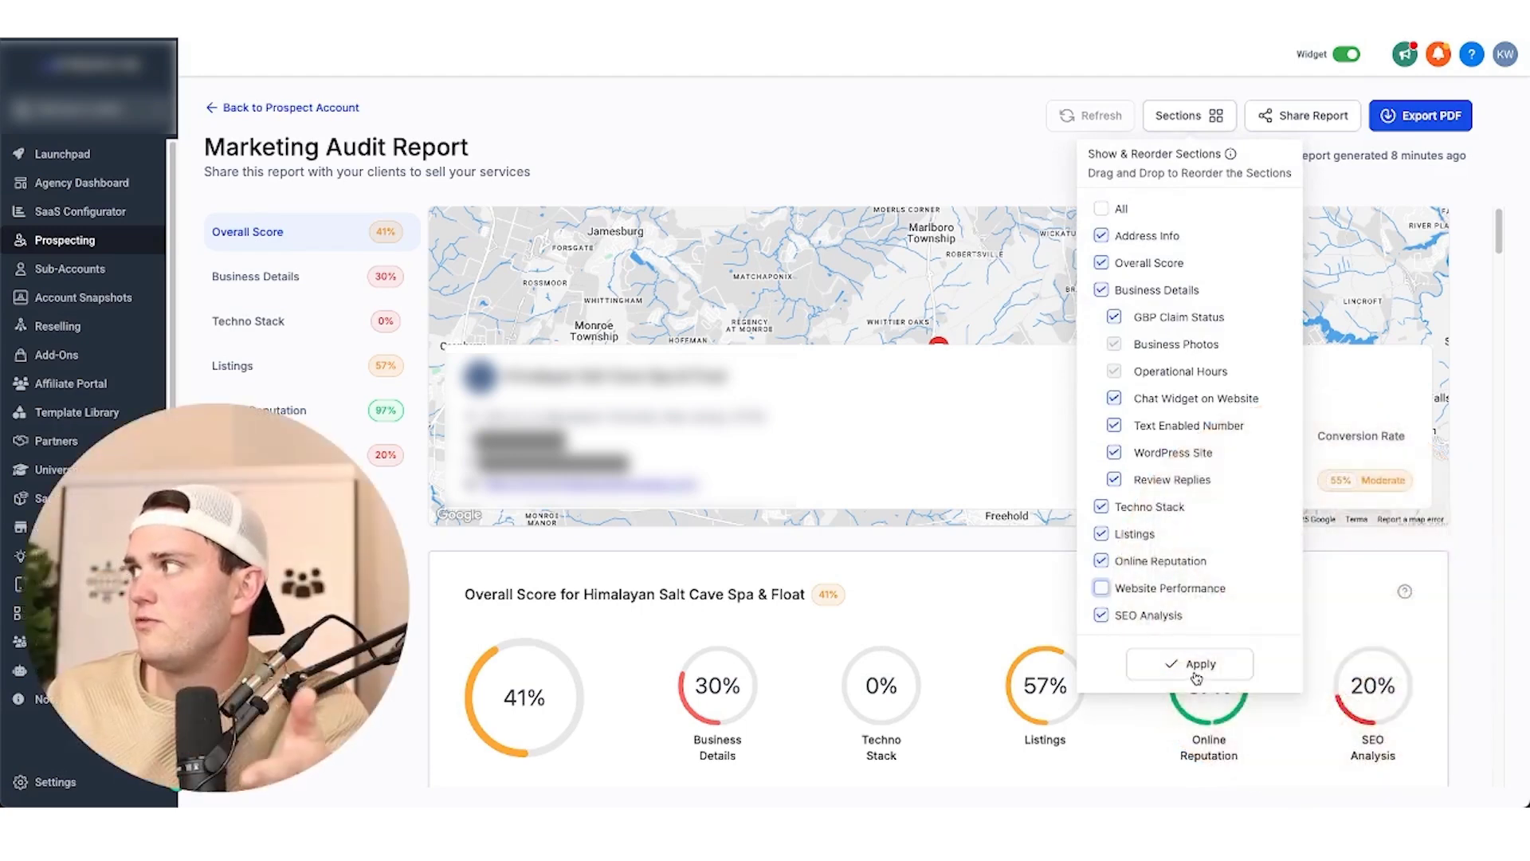
pyautogui.click(1196, 674)
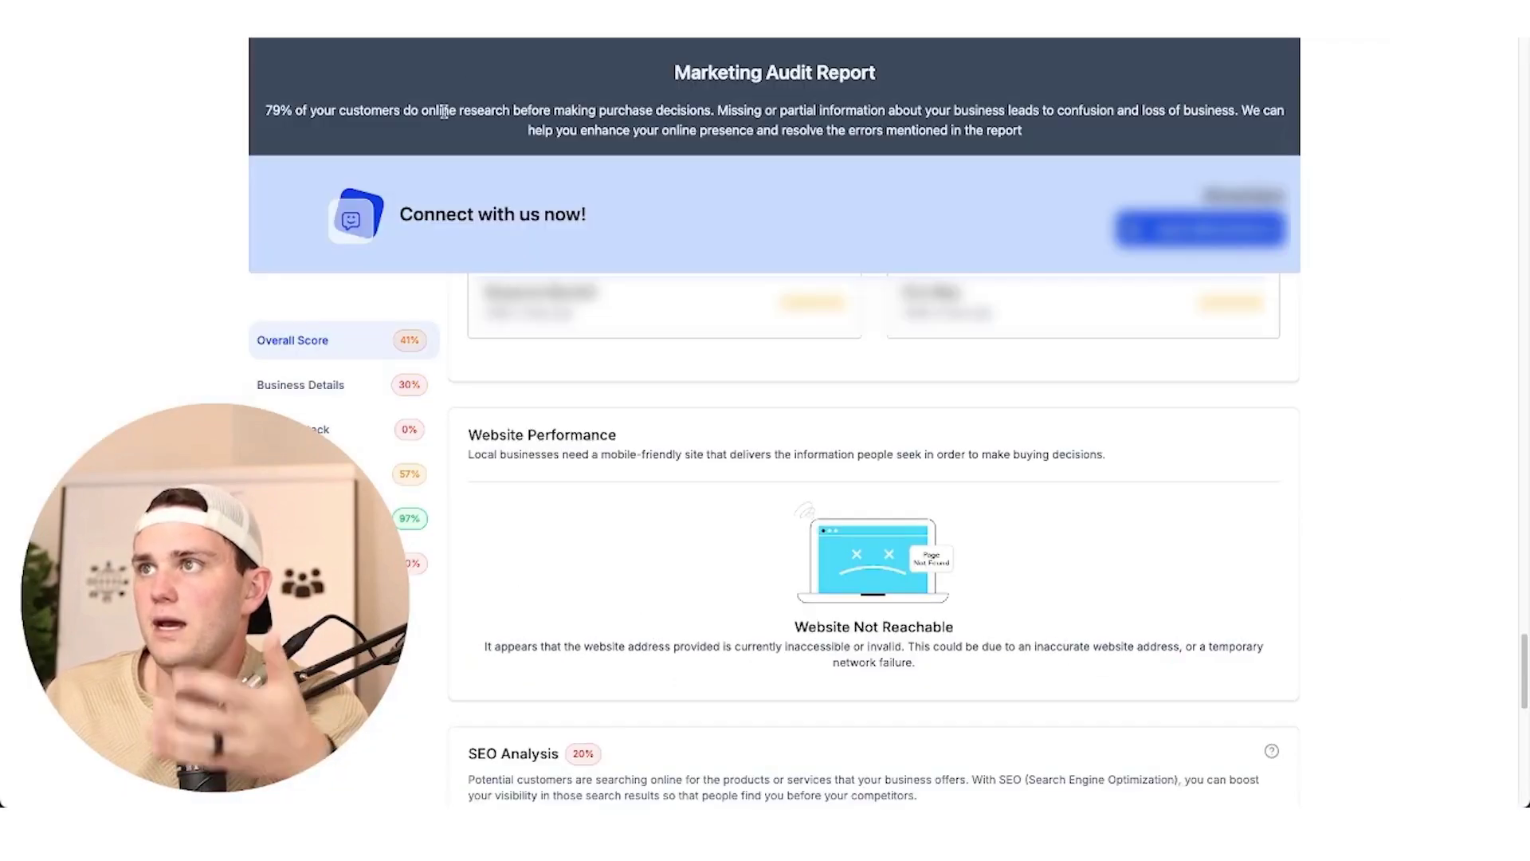
# - Copy the report's shareable link
pyautogui.scroll(10, 557, 446)
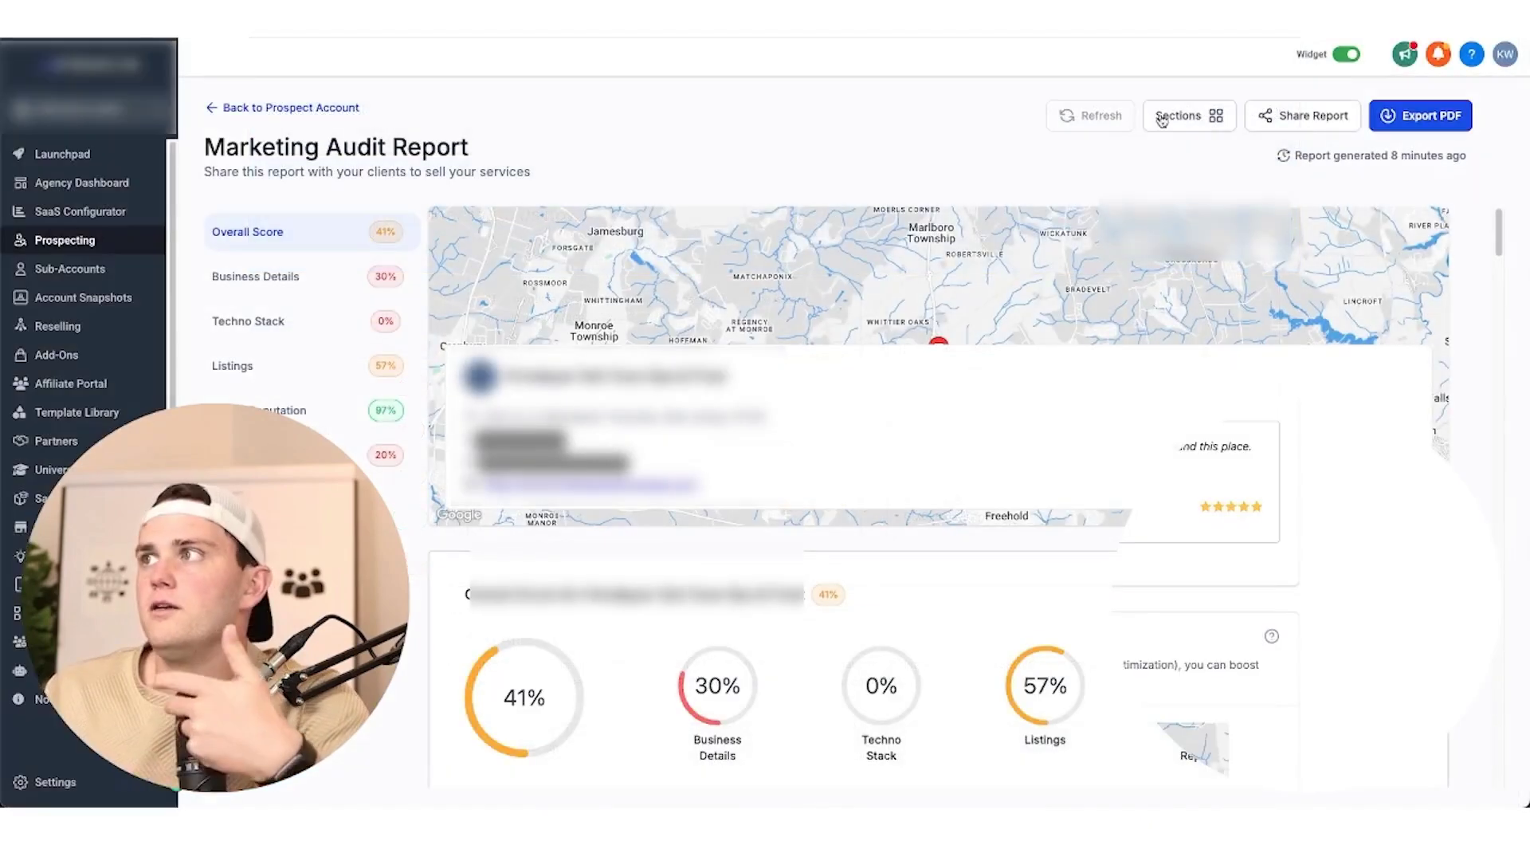
pyautogui.click(1296, 116)
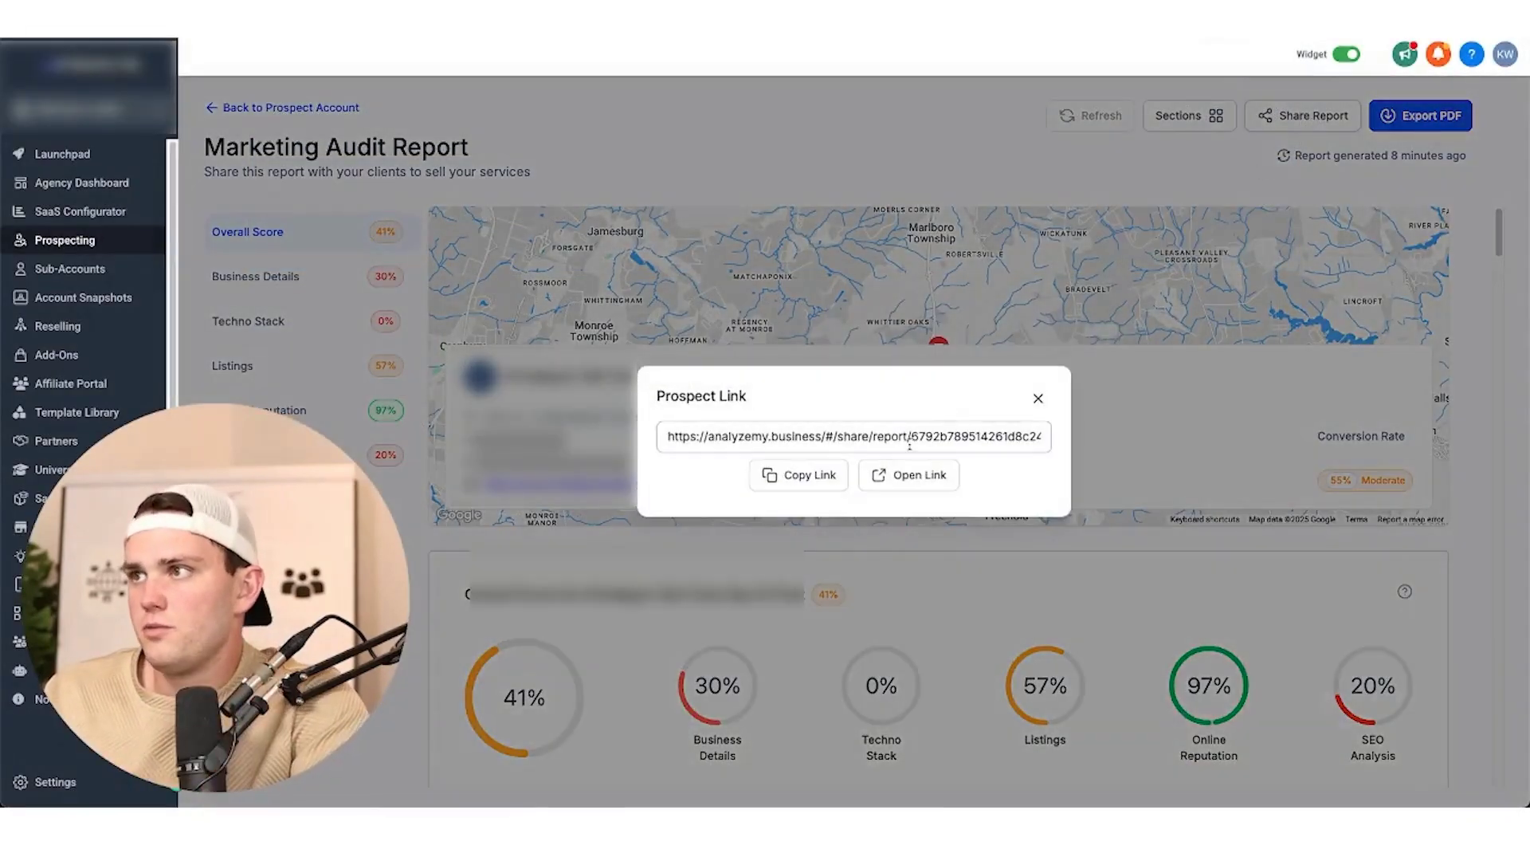
pyautogui.click(796, 487)
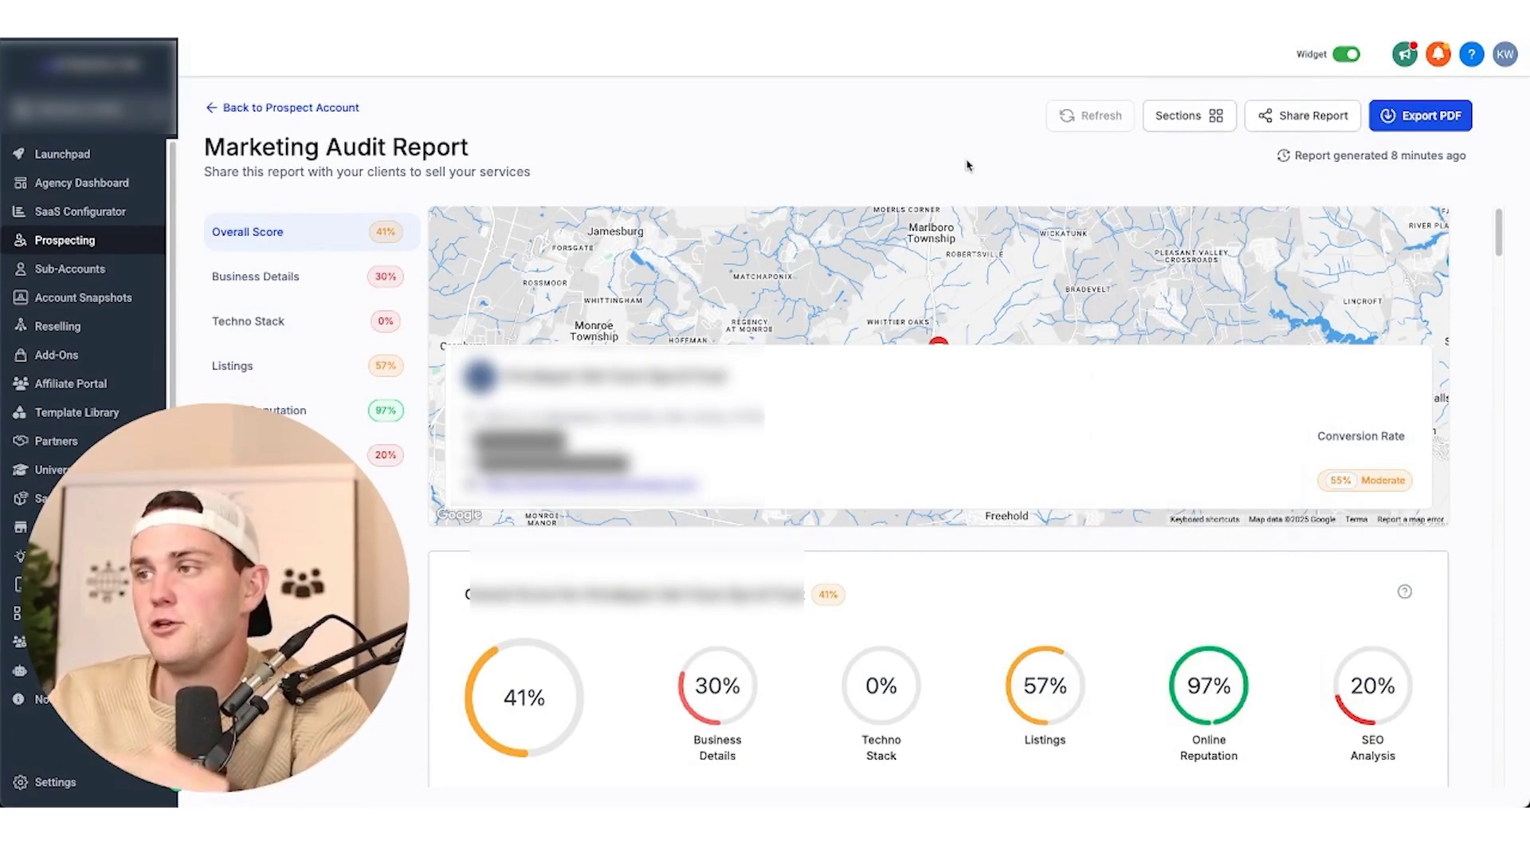
# - Update the report's sections, leaving Website Performance and SEO Analysis hidden
pyautogui.click(1187, 120)
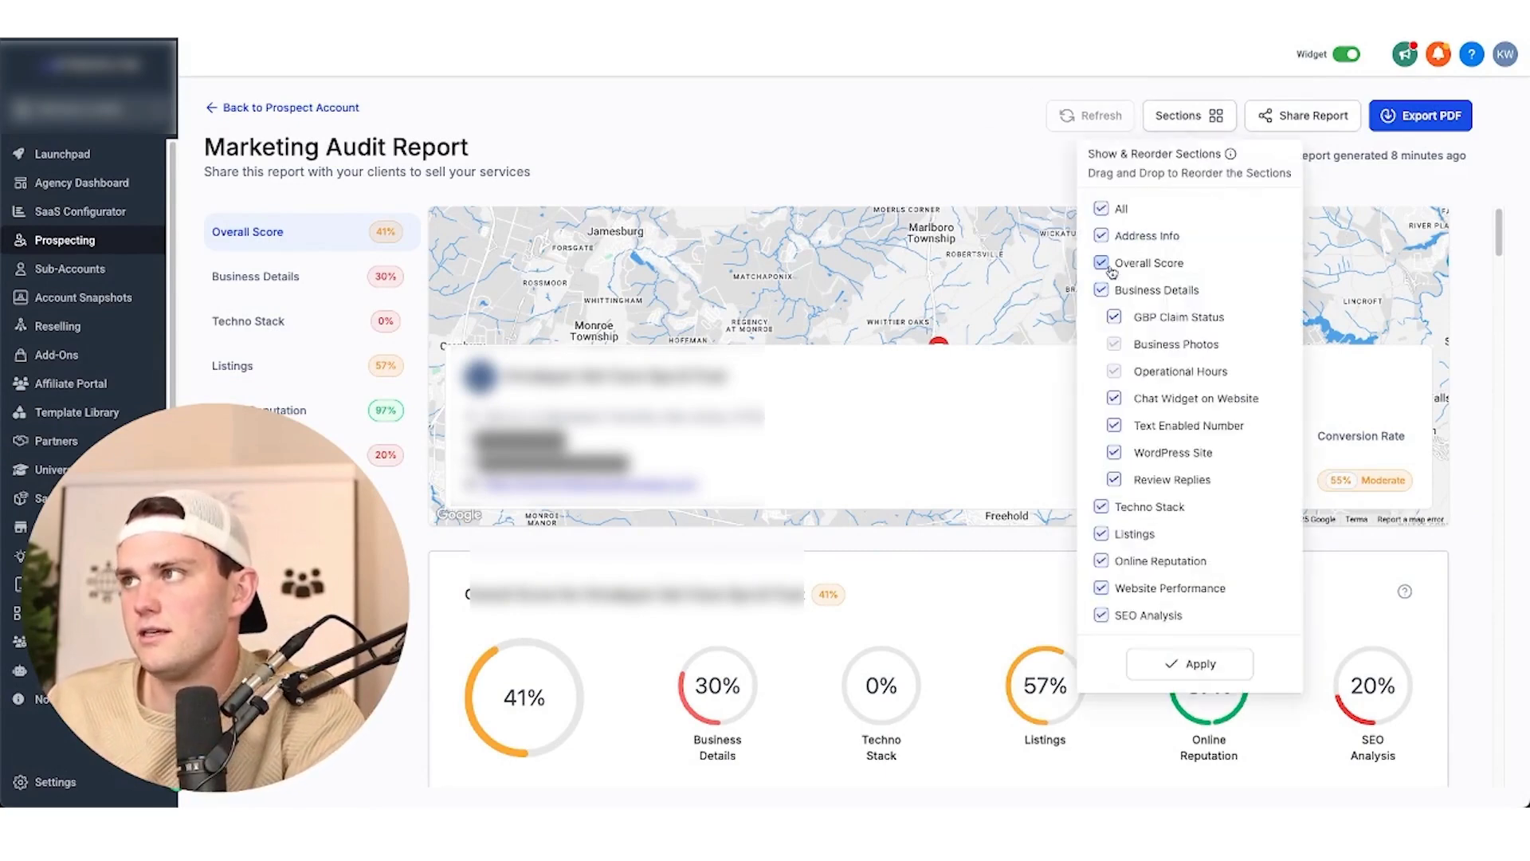
pyautogui.click(1100, 587)
pyautogui.click(1100, 615)
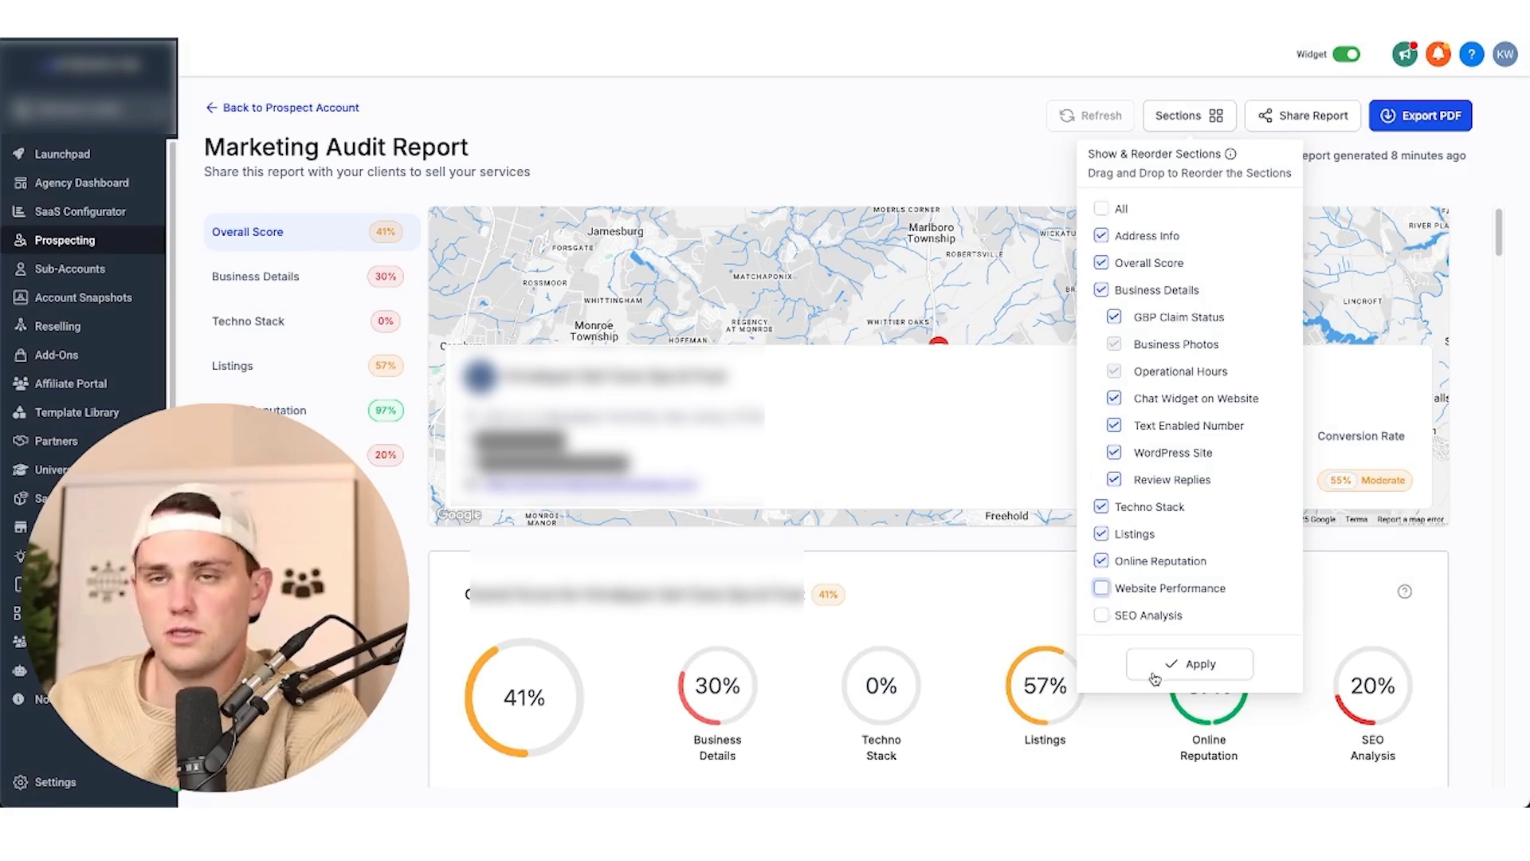
pyautogui.click(1207, 668)
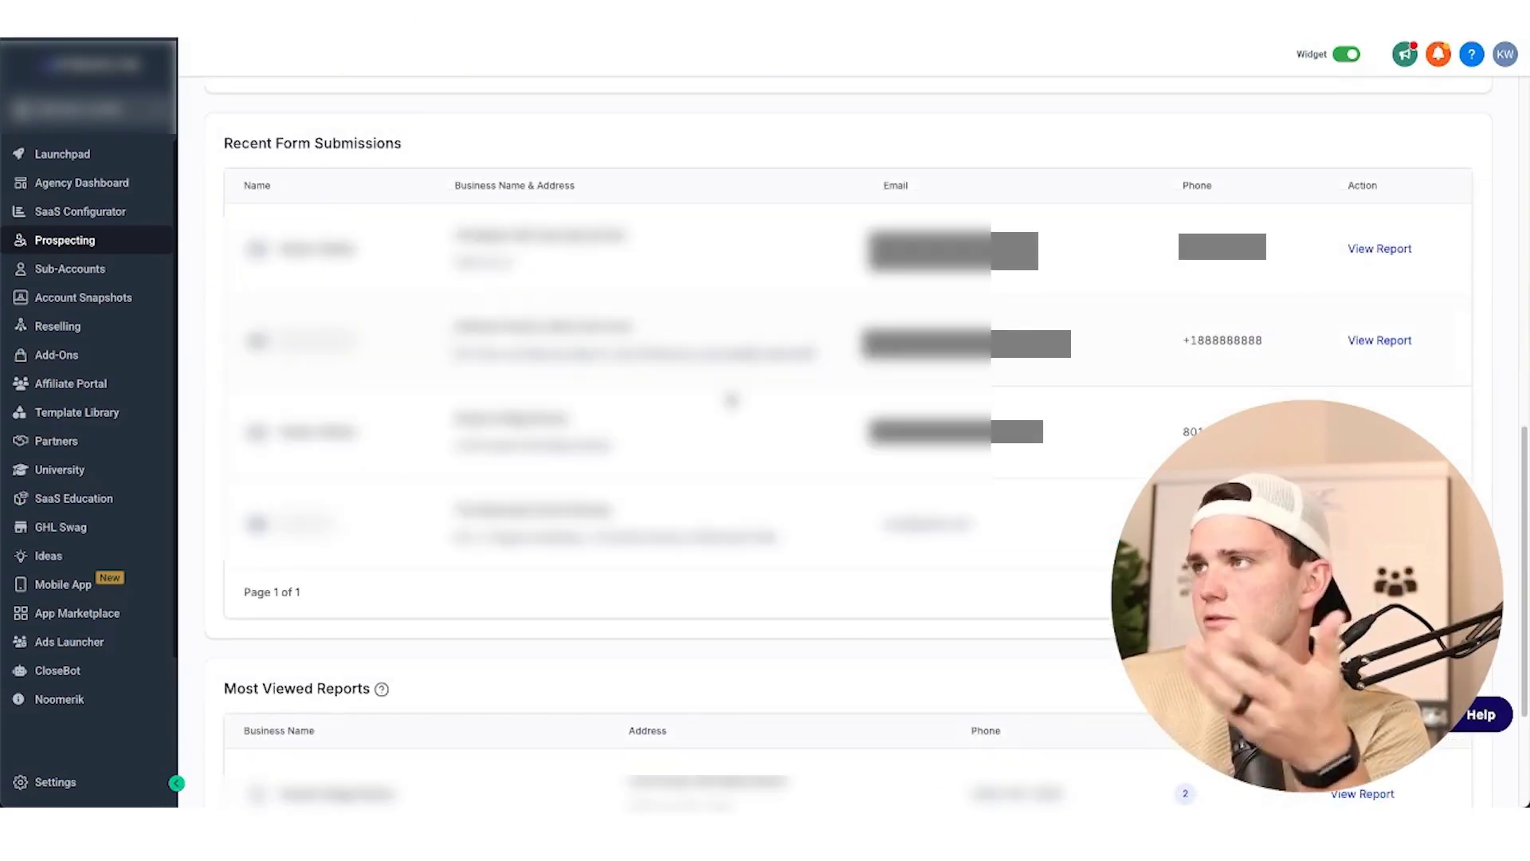
# - In Reselling, select the Prospecting resale price of $29 for review
pyautogui.scroll(-3, 1386, 307)
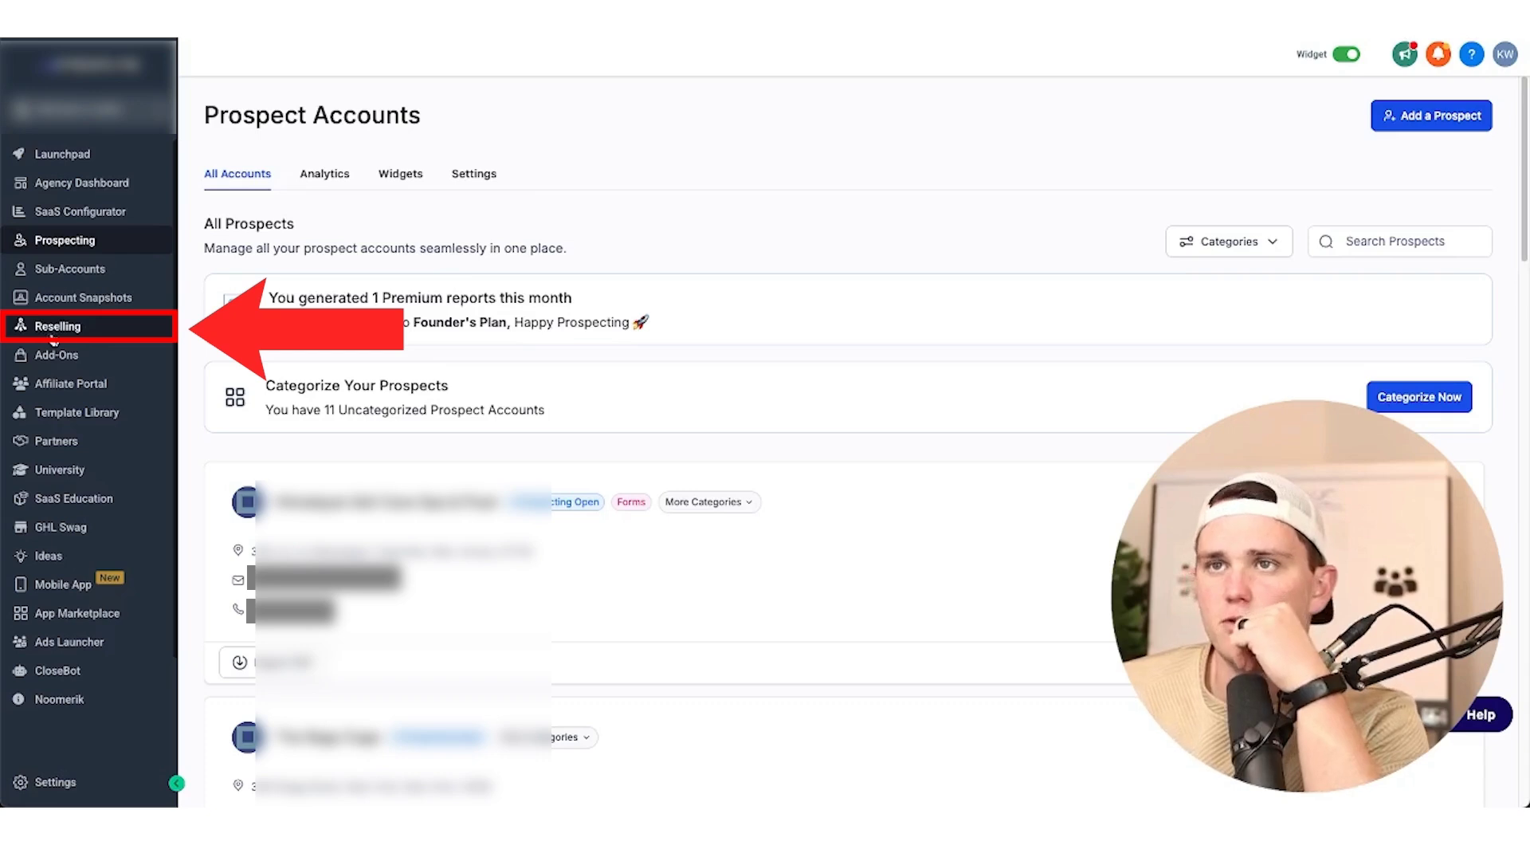
pyautogui.click(52, 333)
pyautogui.click(1060, 342)
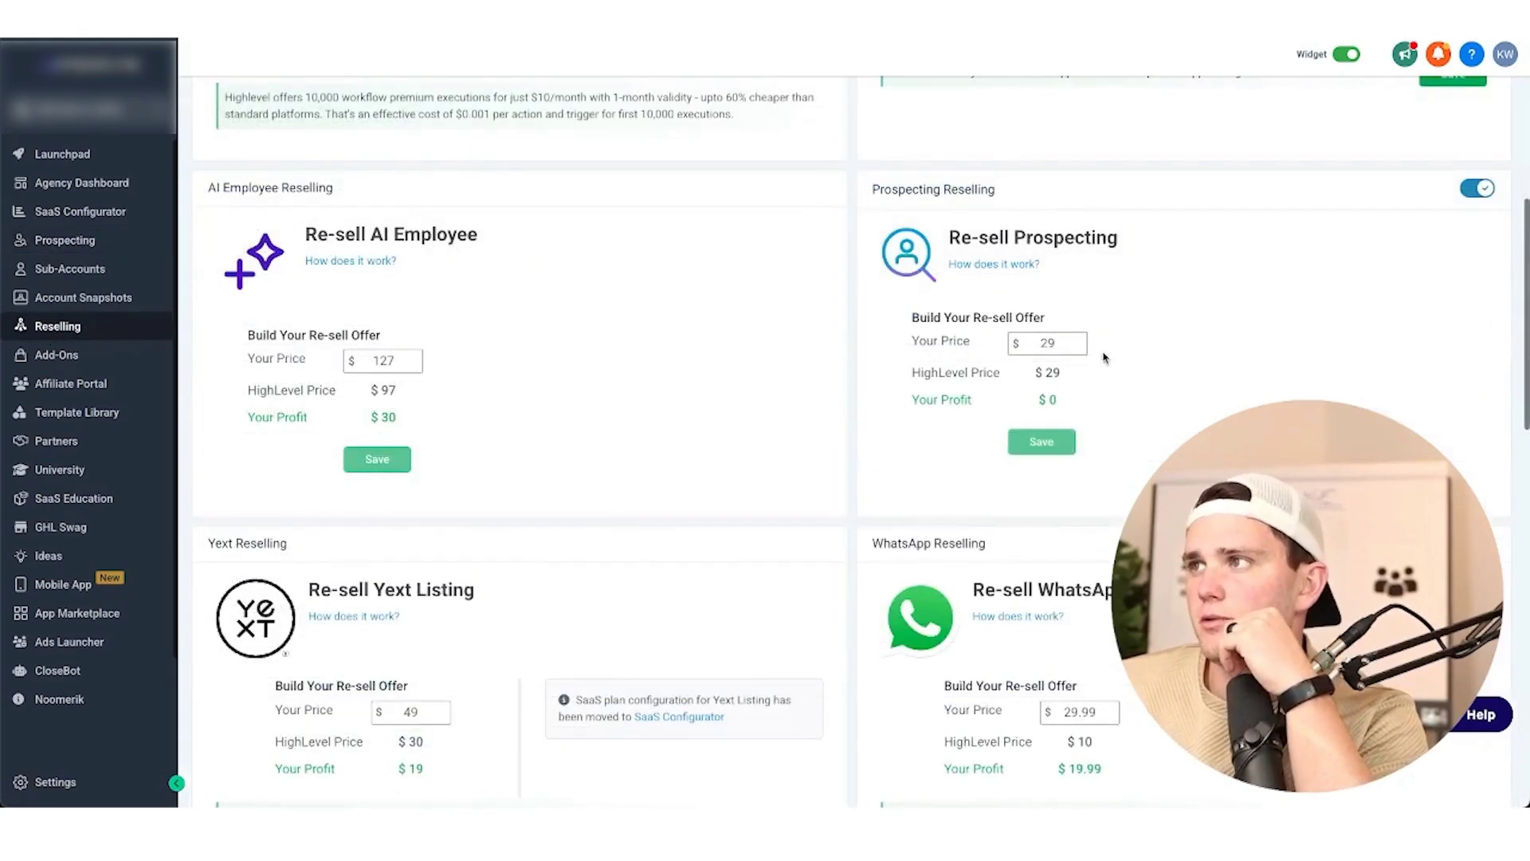
pyautogui.doubleClick(1048, 342)
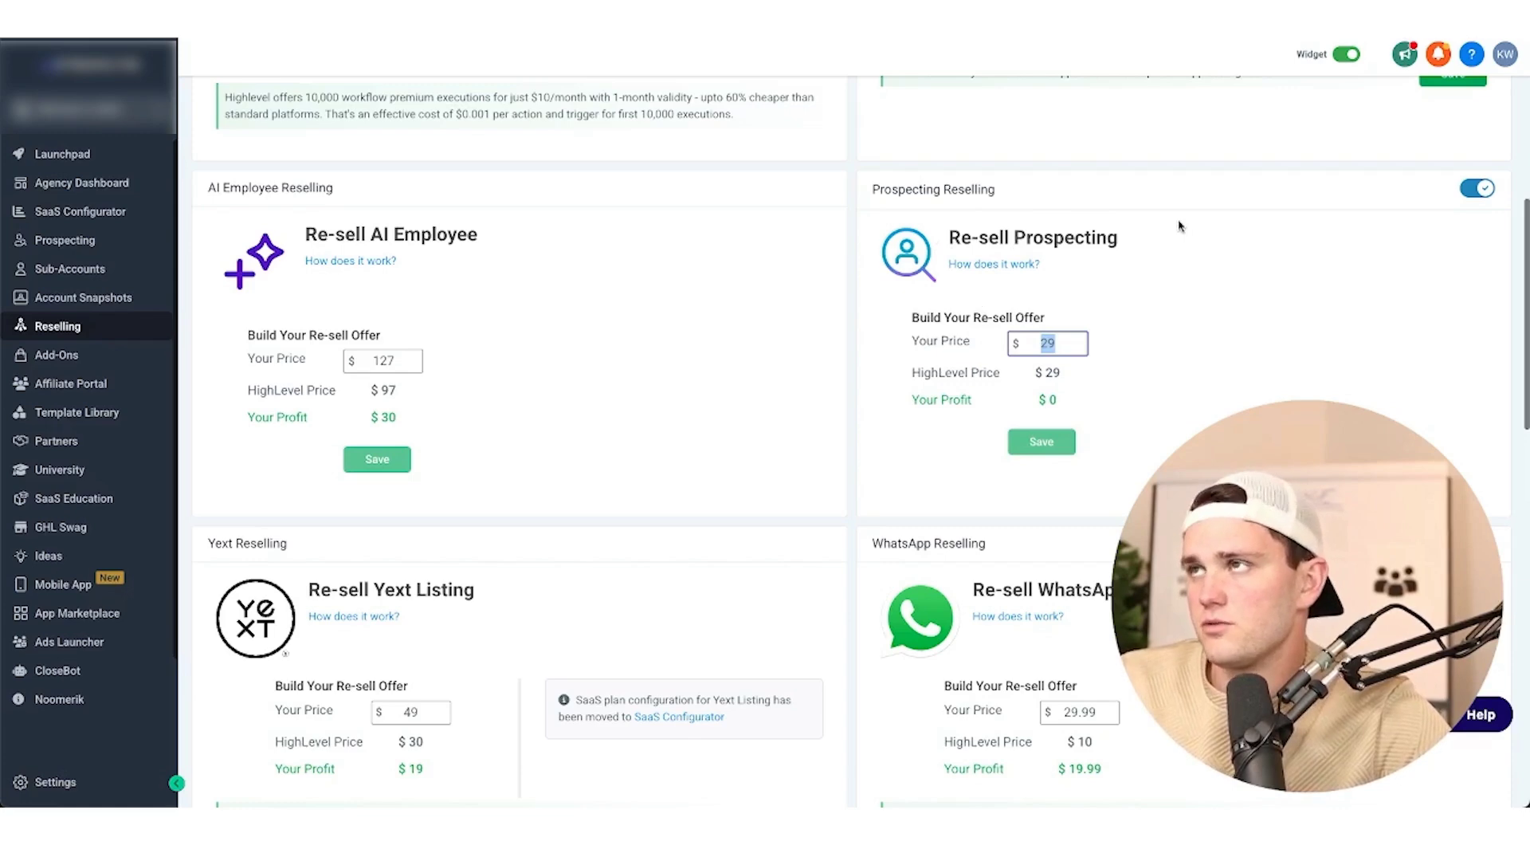
# - Switch into a sub-account and check its prospecting widgets, then its prospect accounts list
pyautogui.click(151, 110)
pyautogui.click(333, 193)
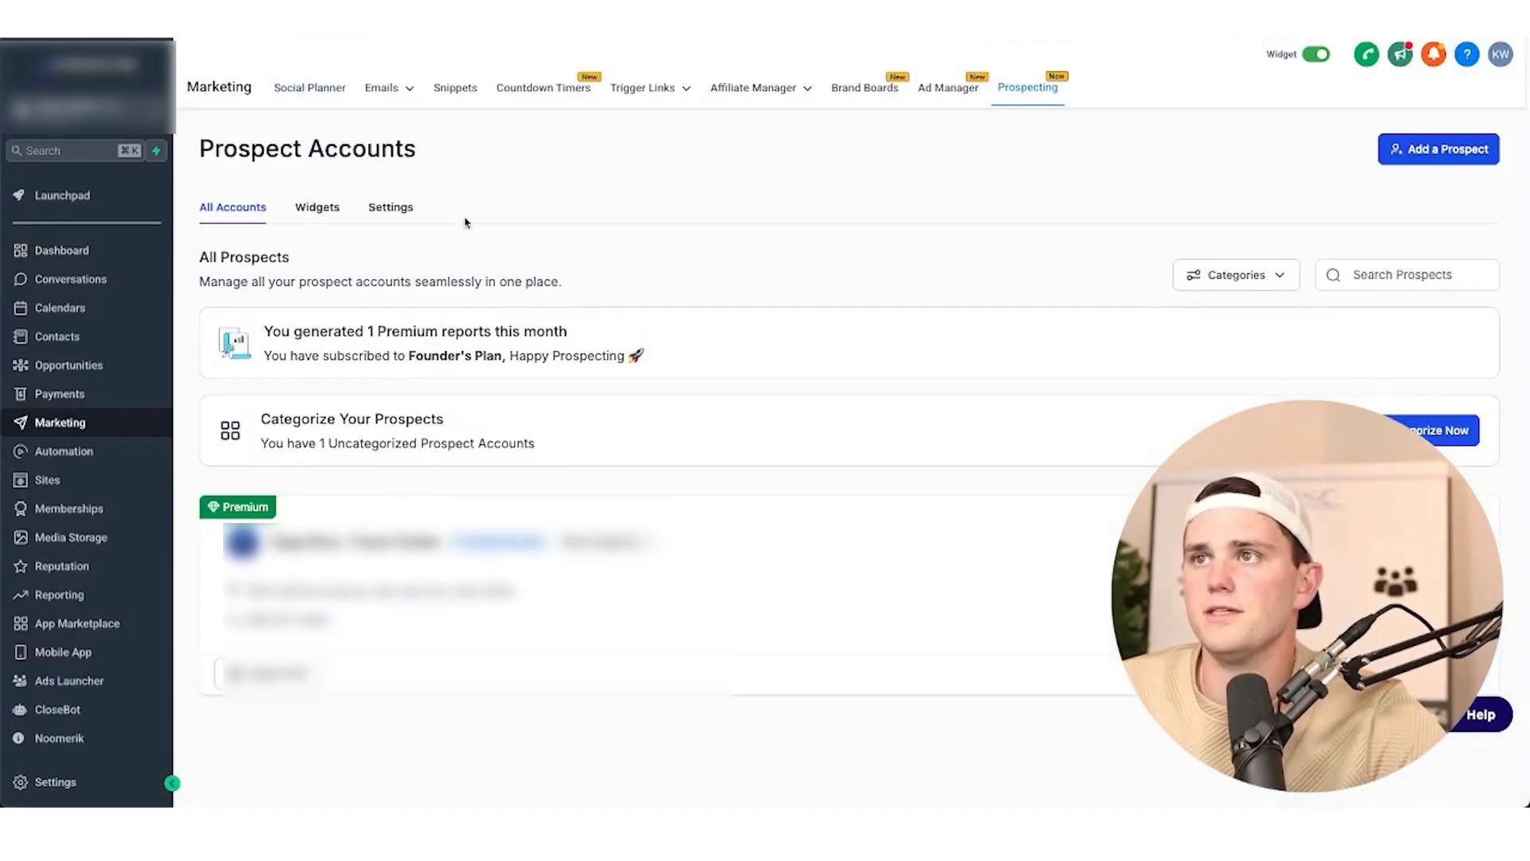
pyautogui.click(317, 207)
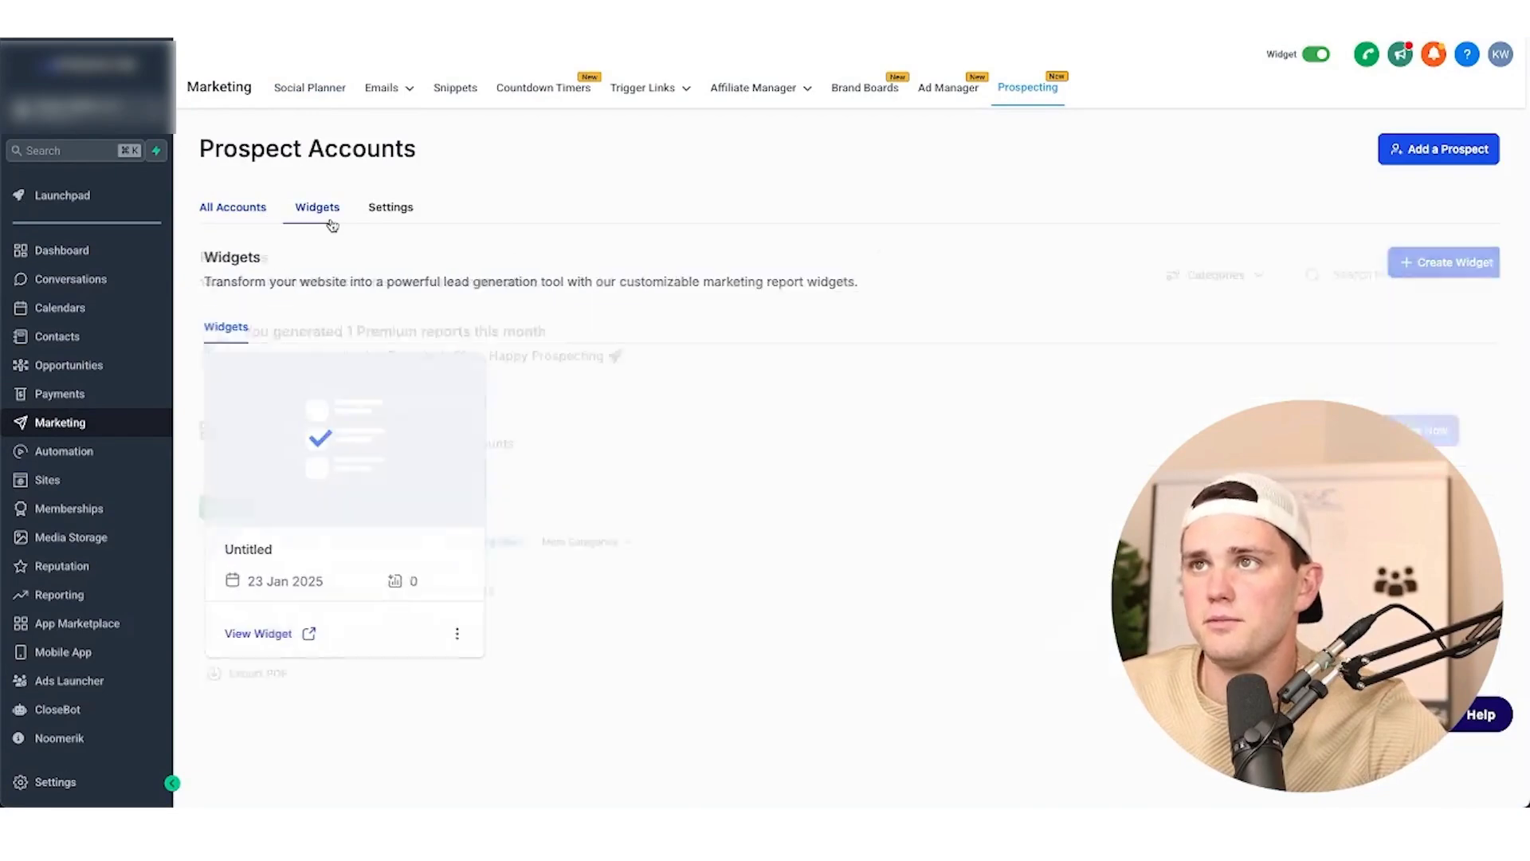
pyautogui.click(235, 207)
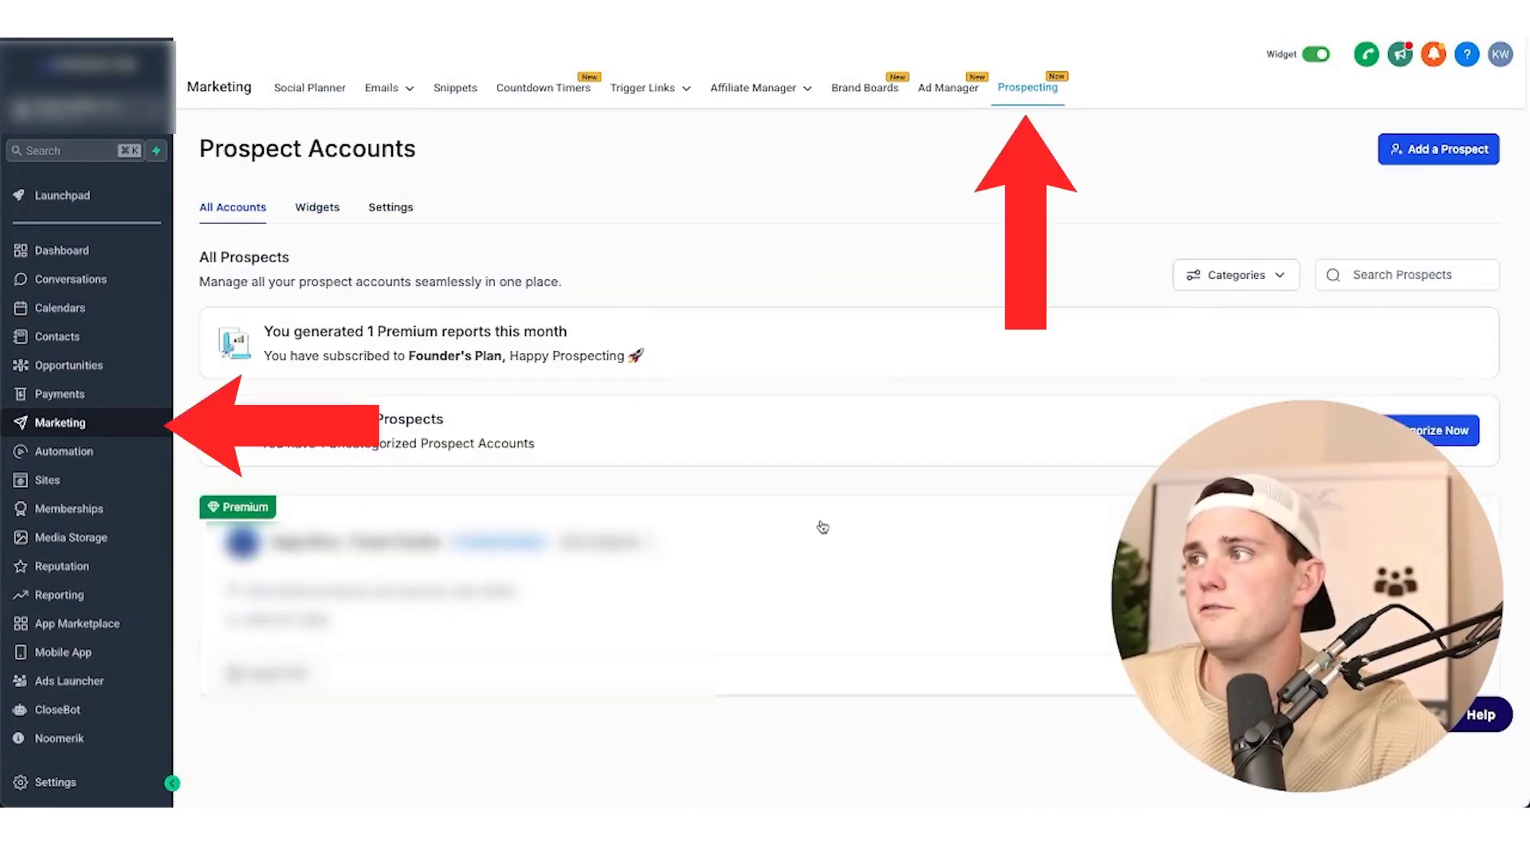